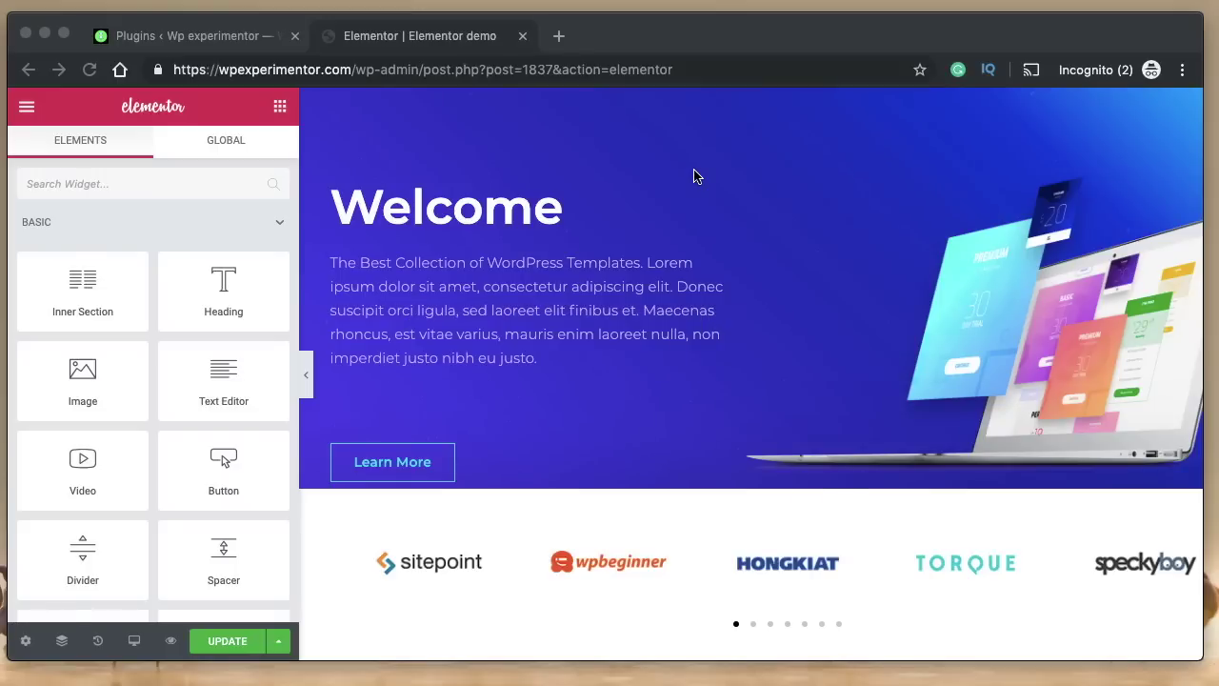
- Search the widgets for "icon", try to add the Icon widget to the page, and proceed to the icon library update
{"action": "left_click", "coordinate": [618, 224]}
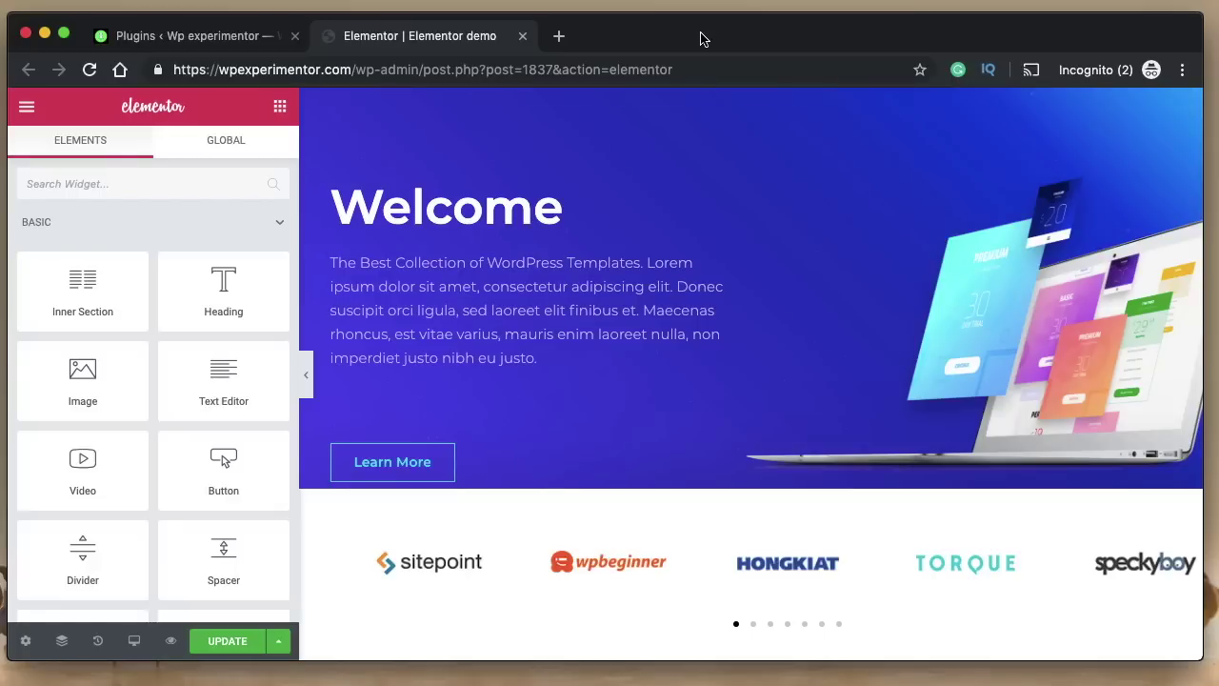
{"action": "left_click", "coordinate": [120, 185]}
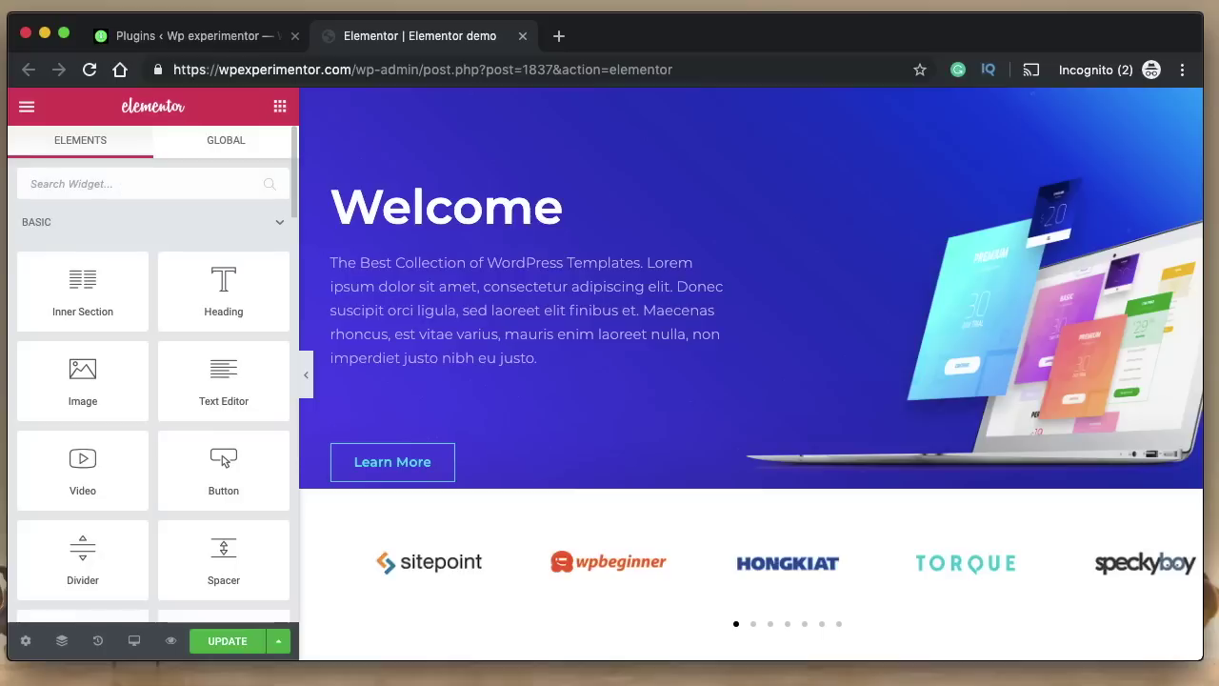
{"action": "type", "text": "icon"}
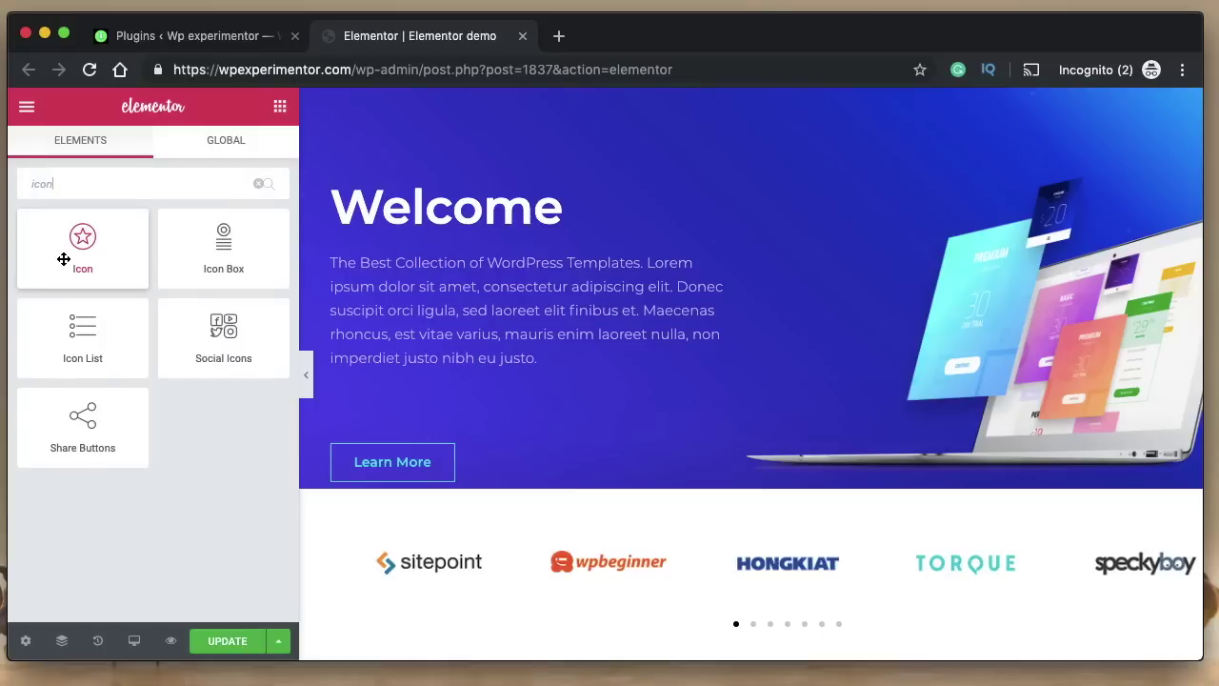
{"action": "left_click_drag", "start_coordinate": [79, 245], "coordinate": [705, 519]}
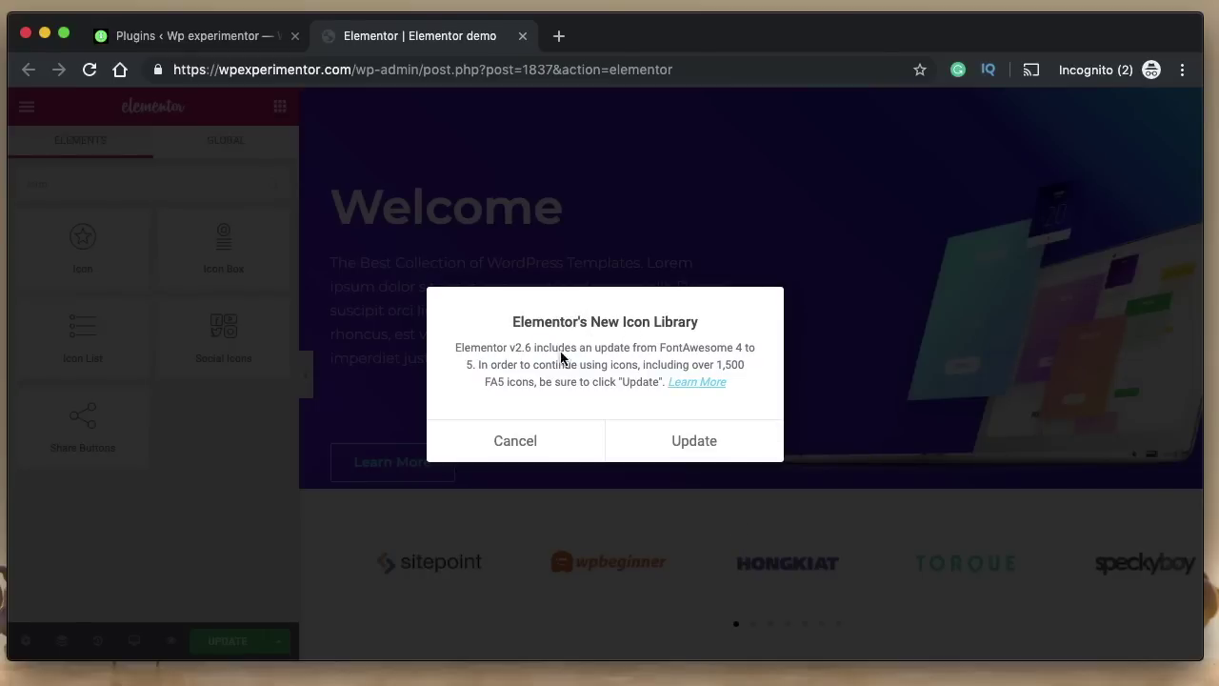
{"action": "left_click", "coordinate": [684, 446]}
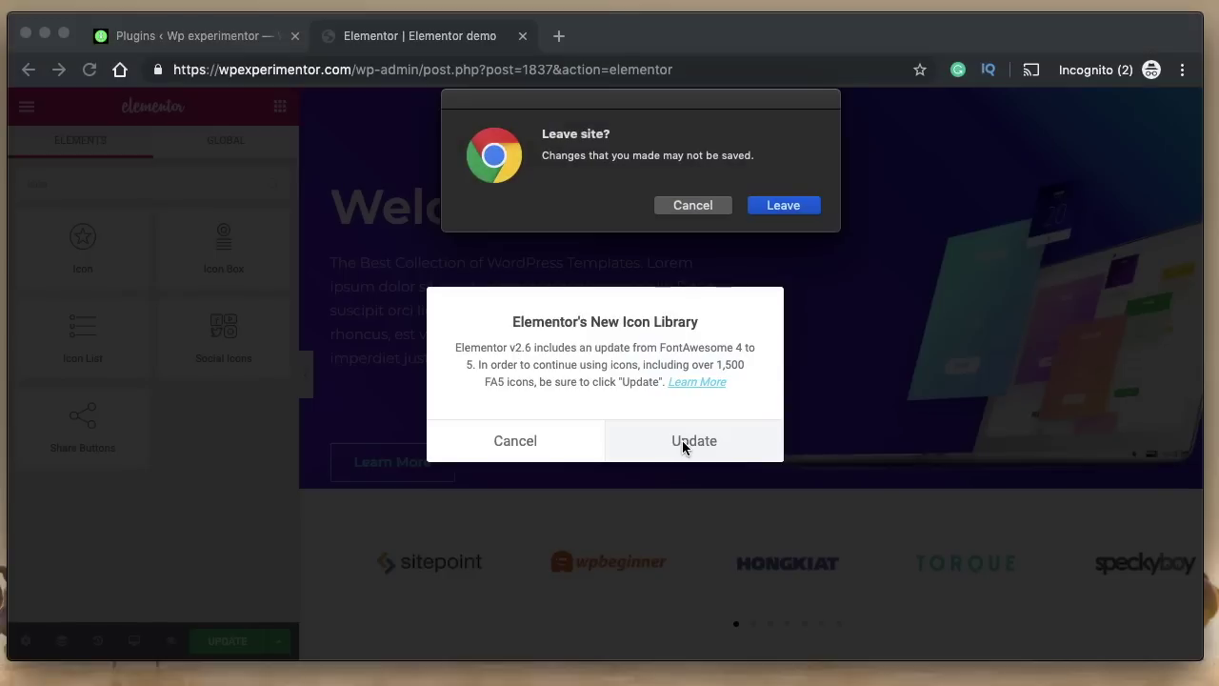
{"action": "left_click", "coordinate": [782, 205]}
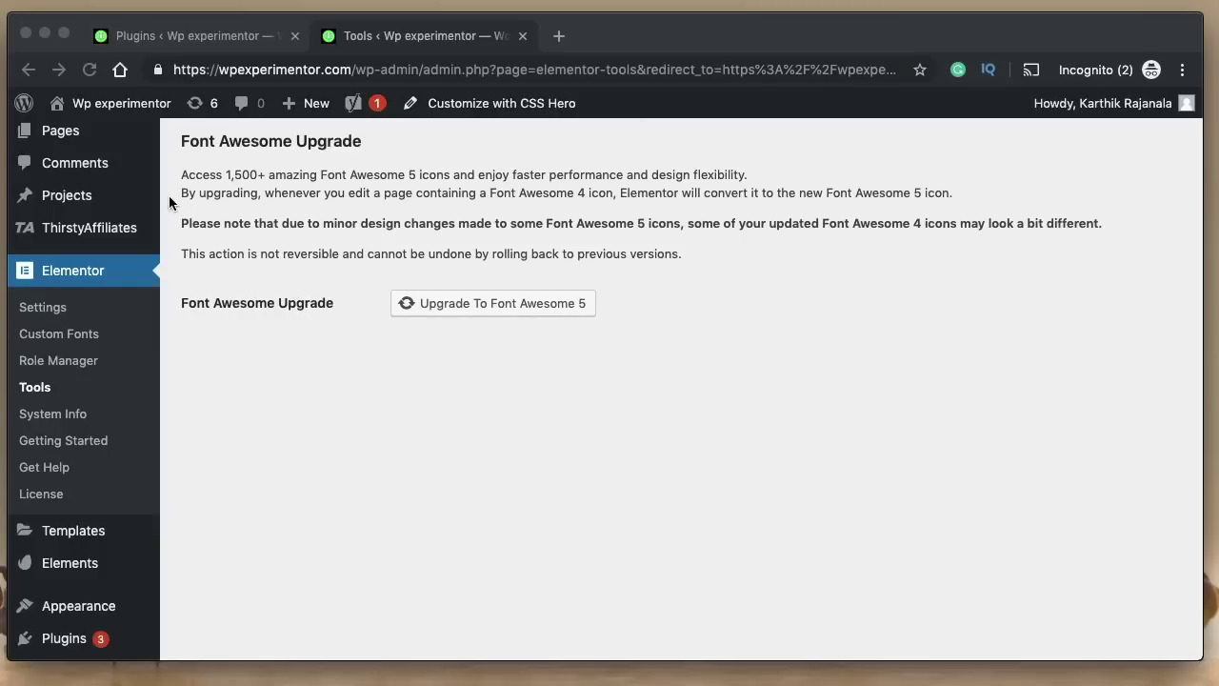
- Review the Font Awesome upgrade notes on design changes, and upgrade the site to Font Awesome 5
{"action": "triple_click", "coordinate": [252, 187]}
{"action": "double_click", "coordinate": [292, 174]}
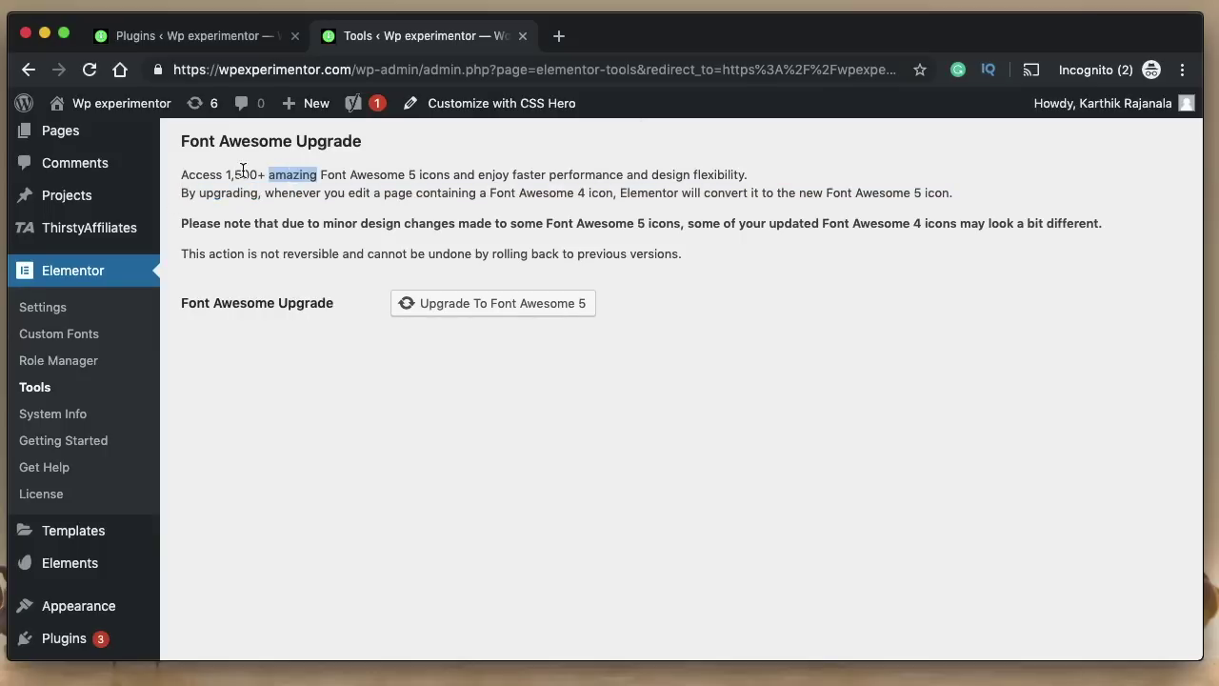
{"action": "double_click", "coordinate": [241, 174]}
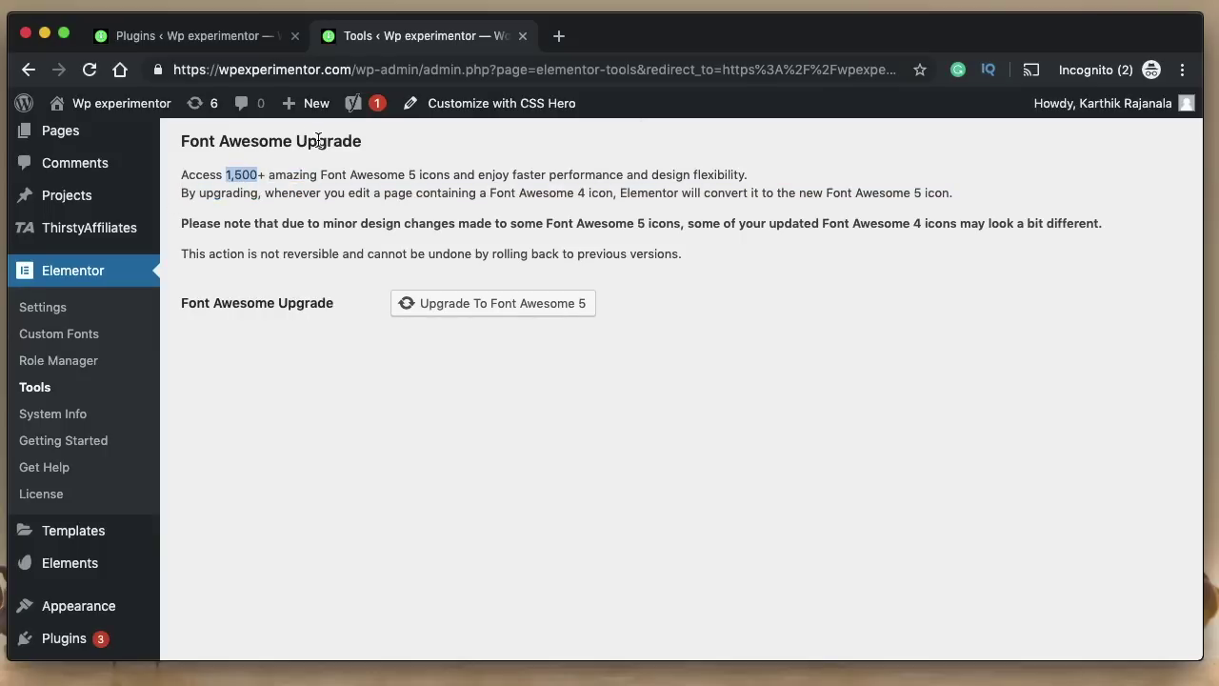
{"action": "double_click", "coordinate": [318, 140]}
{"action": "double_click", "coordinate": [275, 142]}
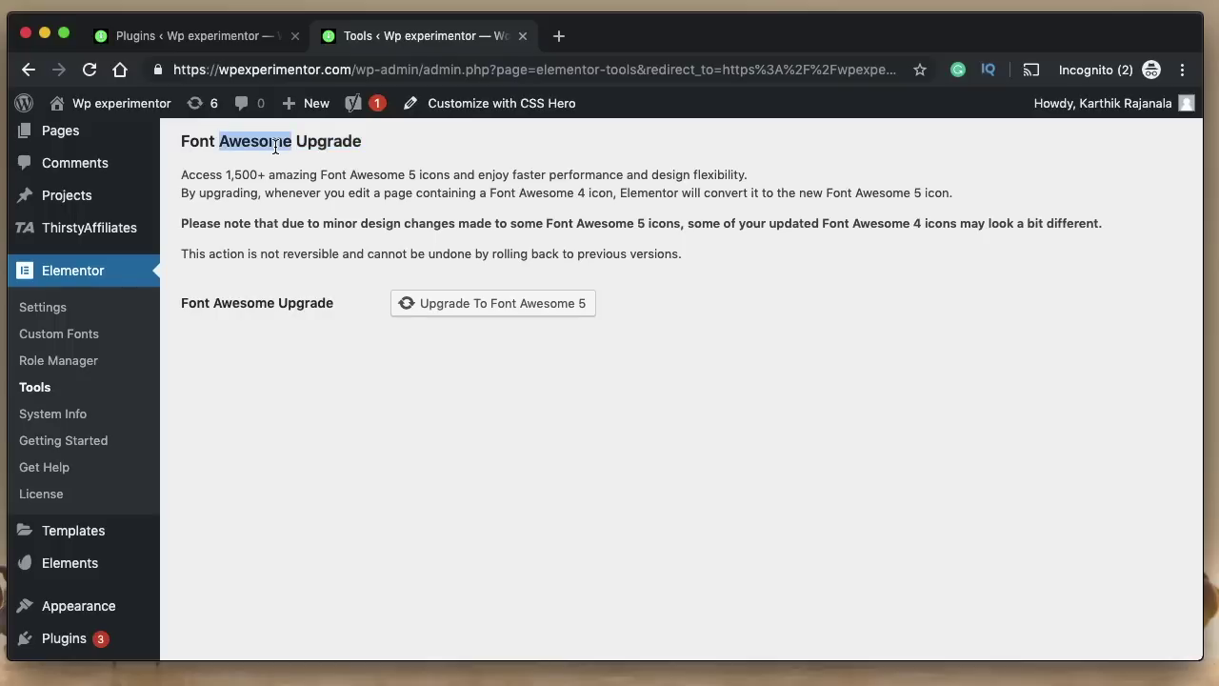
{"action": "triple_click", "coordinate": [329, 222]}
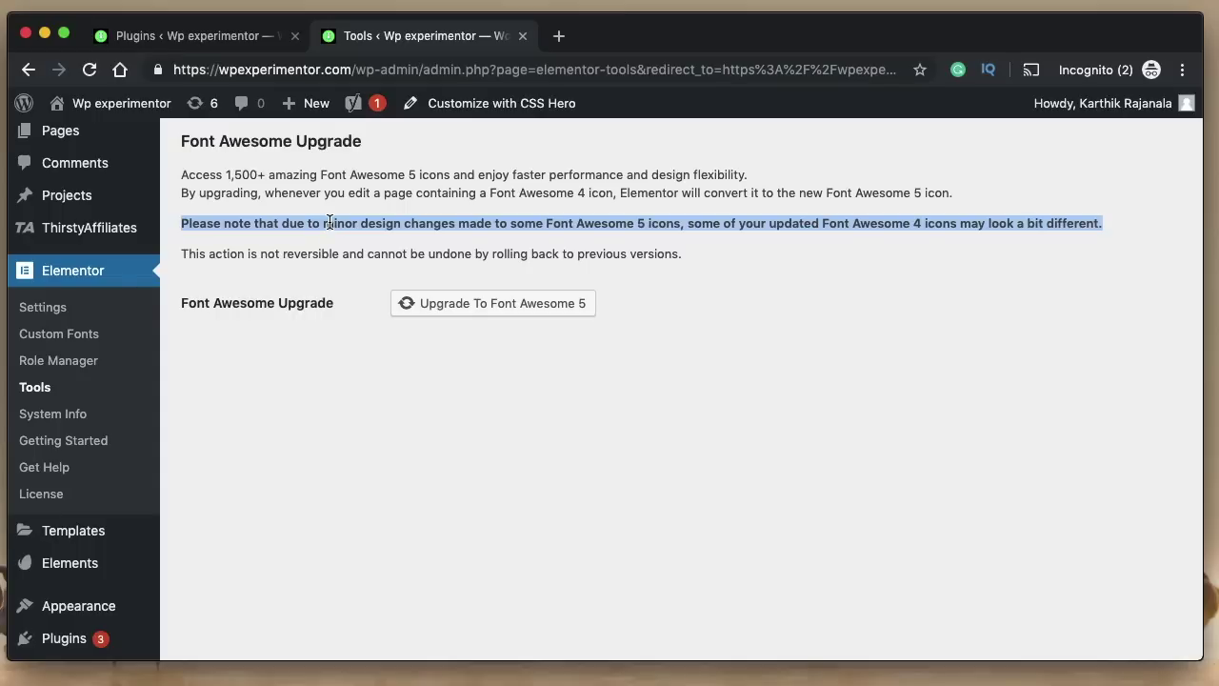
{"action": "double_click", "coordinate": [351, 223]}
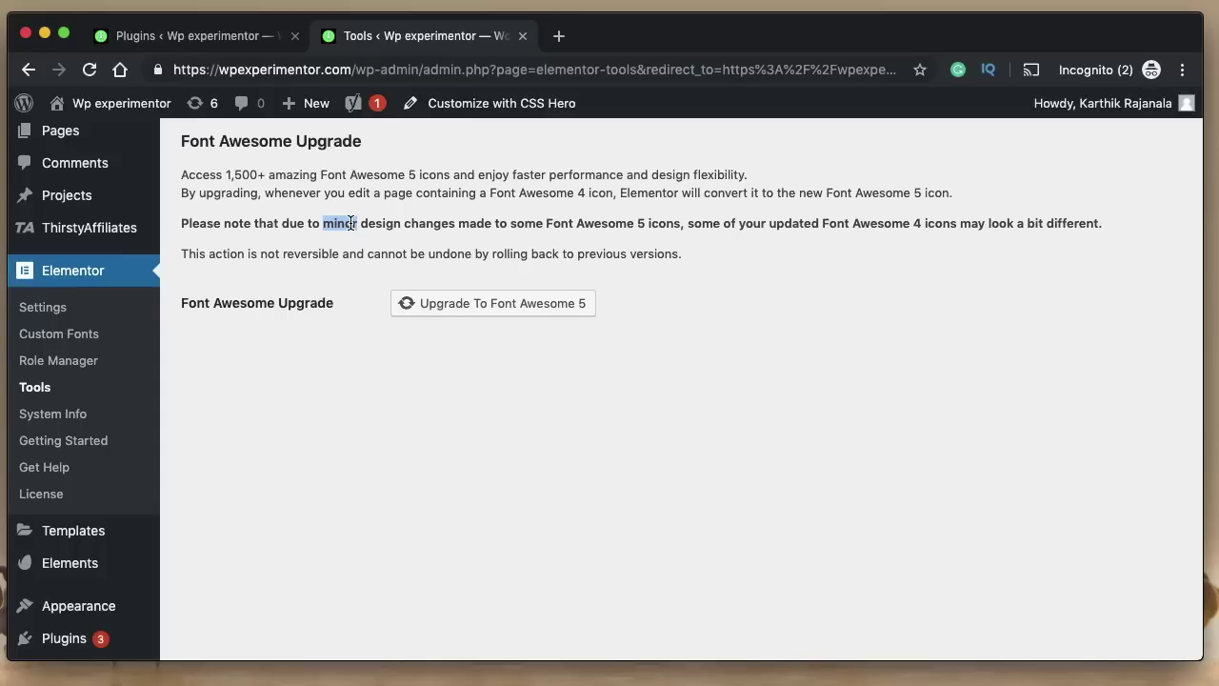
{"action": "left_click", "coordinate": [496, 303]}
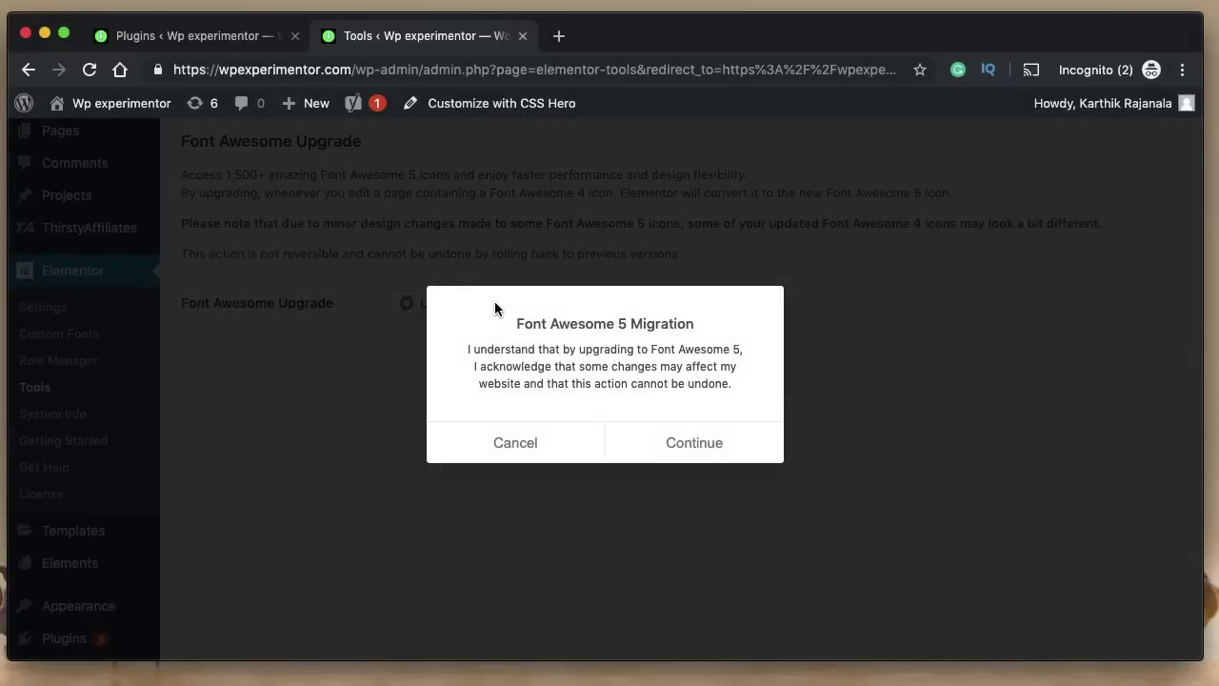
{"action": "left_click", "coordinate": [679, 452]}
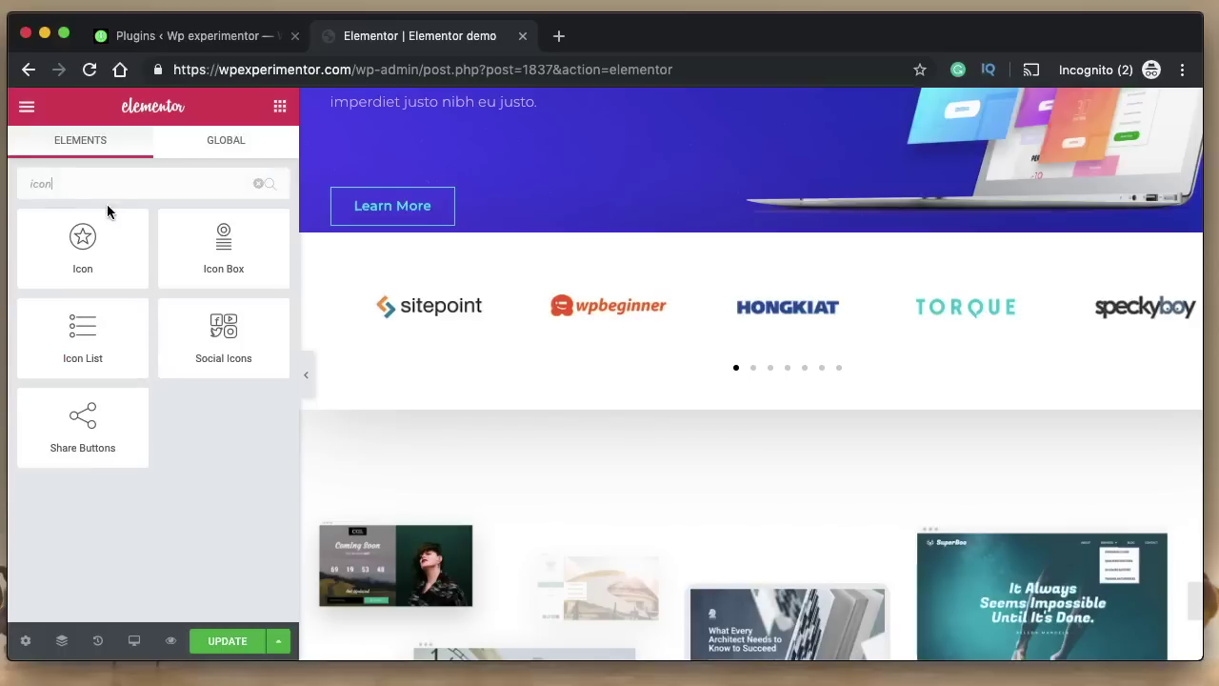
- Add an Icon widget between the logo carousel and the template previews, and open its icon library
{"action": "left_click", "coordinate": [88, 250]}
{"action": "left_click_drag", "start_coordinate": [89, 250], "coordinate": [816, 539]}
{"action": "mouse_move", "coordinate": [123, 309]}
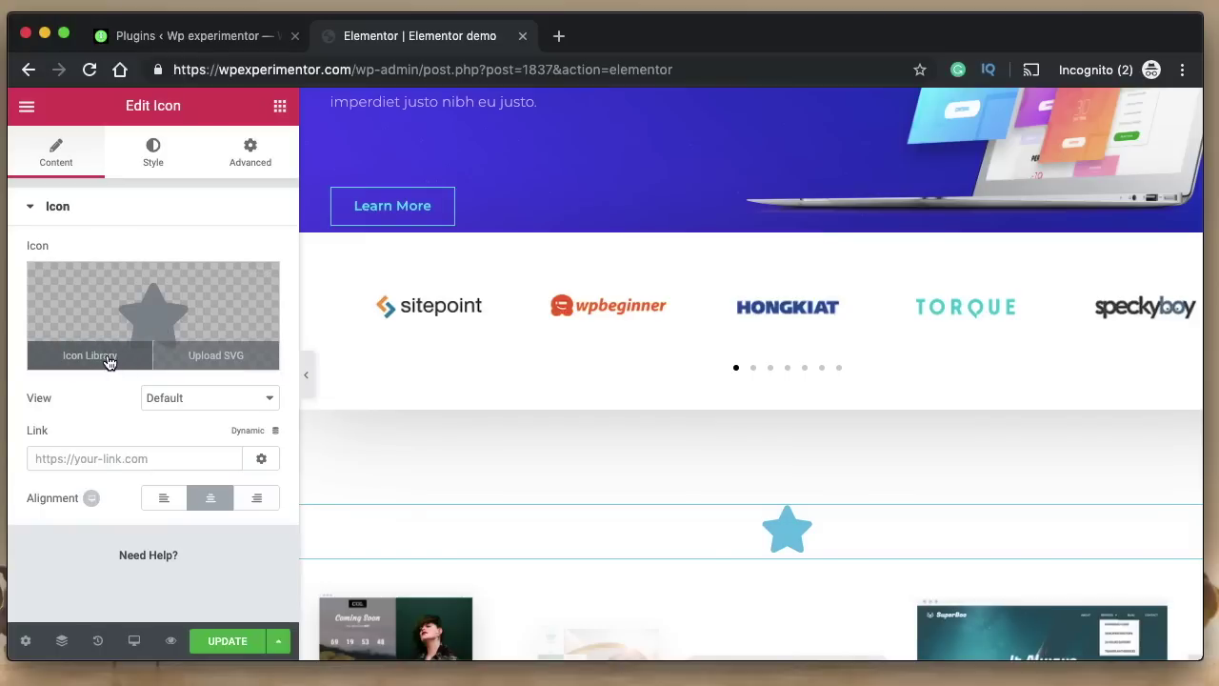
{"action": "left_click", "coordinate": [160, 302]}
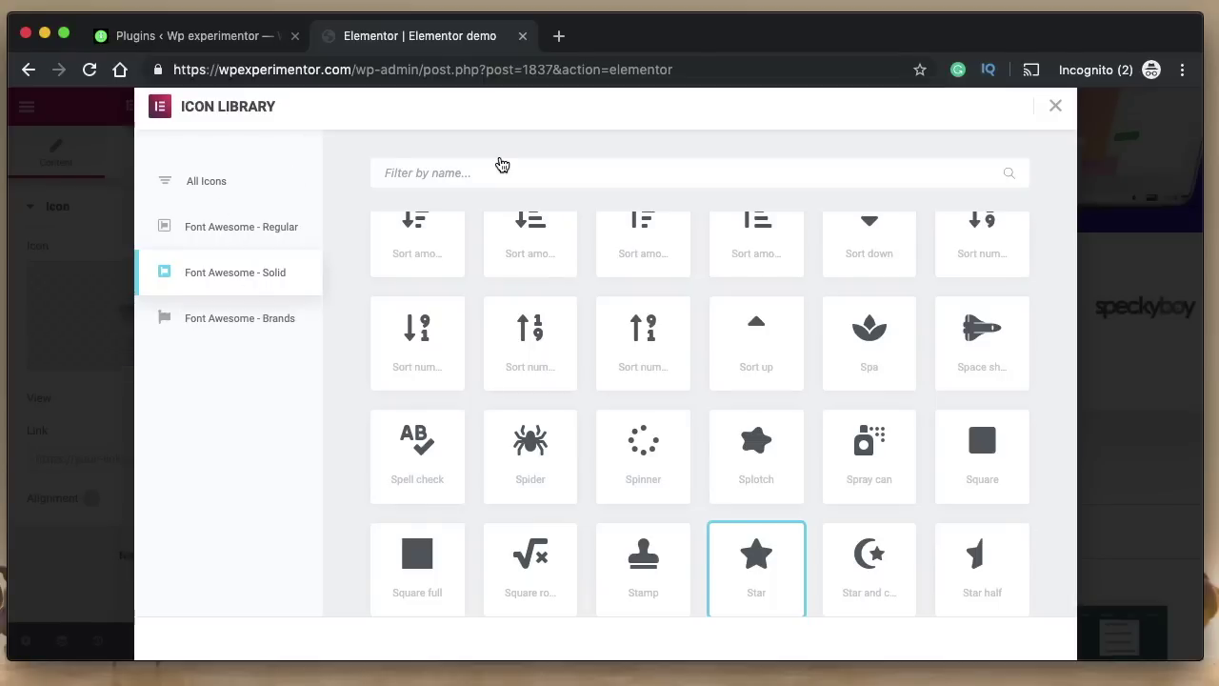
- Browse the icon library's All Icons, Regular, Solid and Brands categories to examine the available Font Awesome icons
{"action": "left_click", "coordinate": [263, 192]}
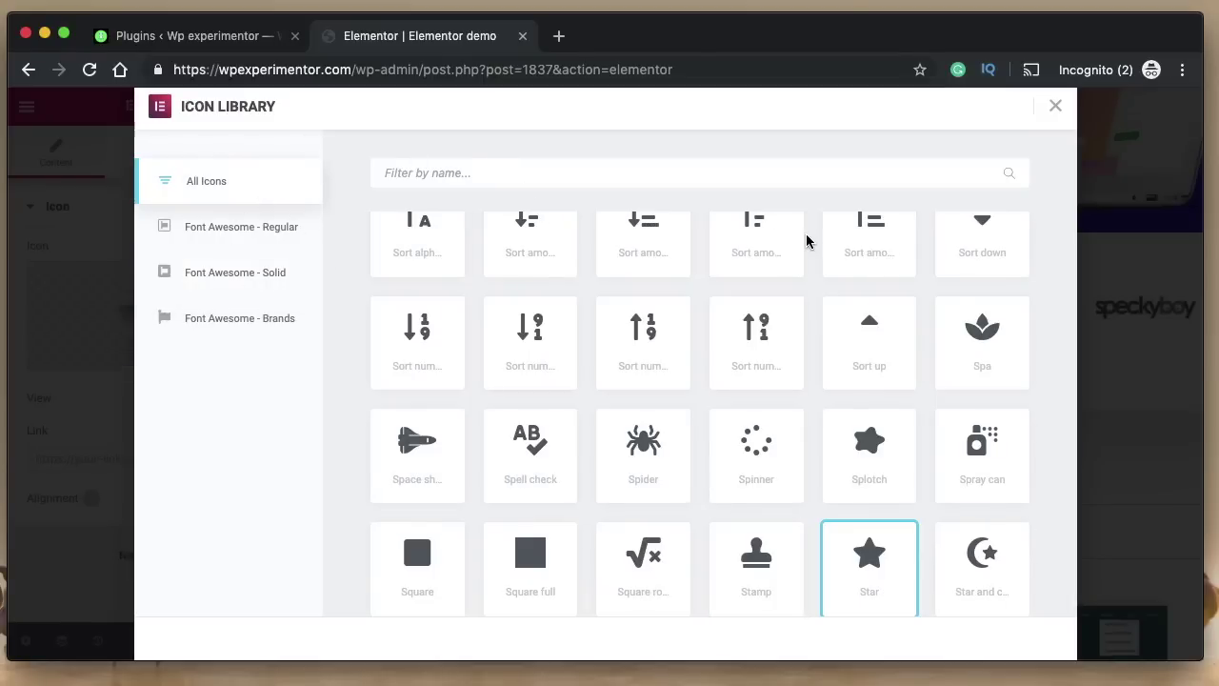
{"action": "left_click", "coordinate": [263, 243]}
{"action": "scroll", "coordinate": [484, 327], "scroll_direction": "up", "scroll_amount": 8}
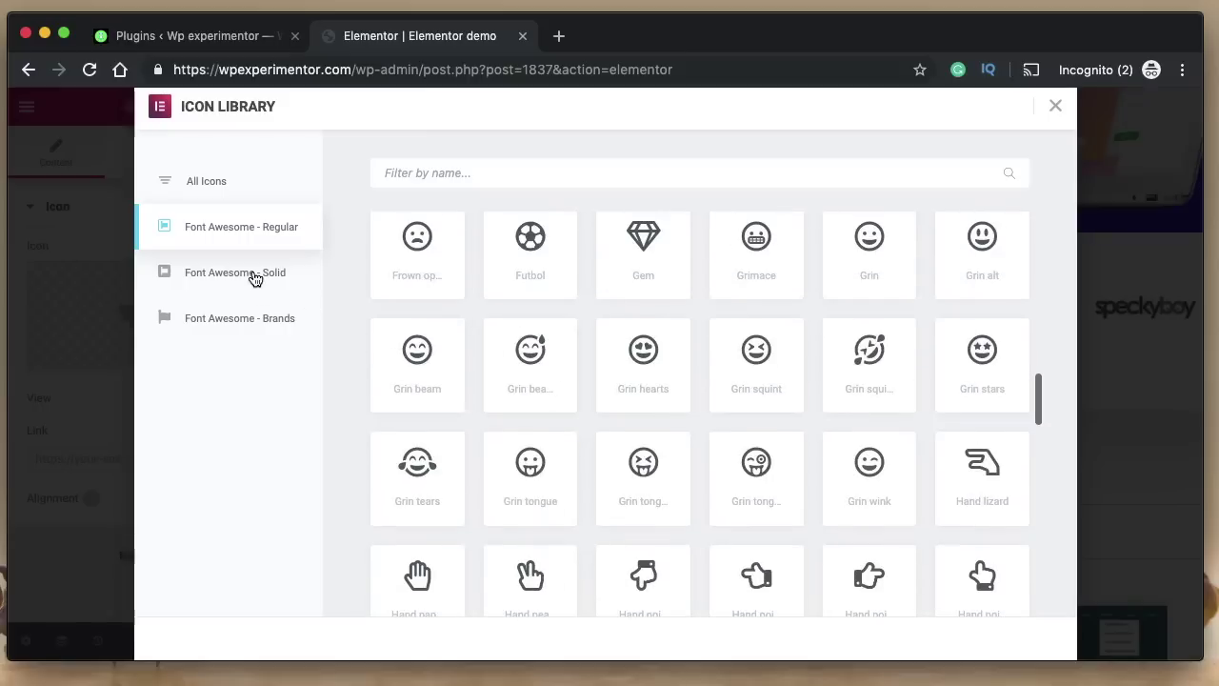
{"action": "left_click", "coordinate": [253, 274]}
{"action": "scroll", "coordinate": [555, 435], "scroll_direction": "up", "scroll_amount": 1}
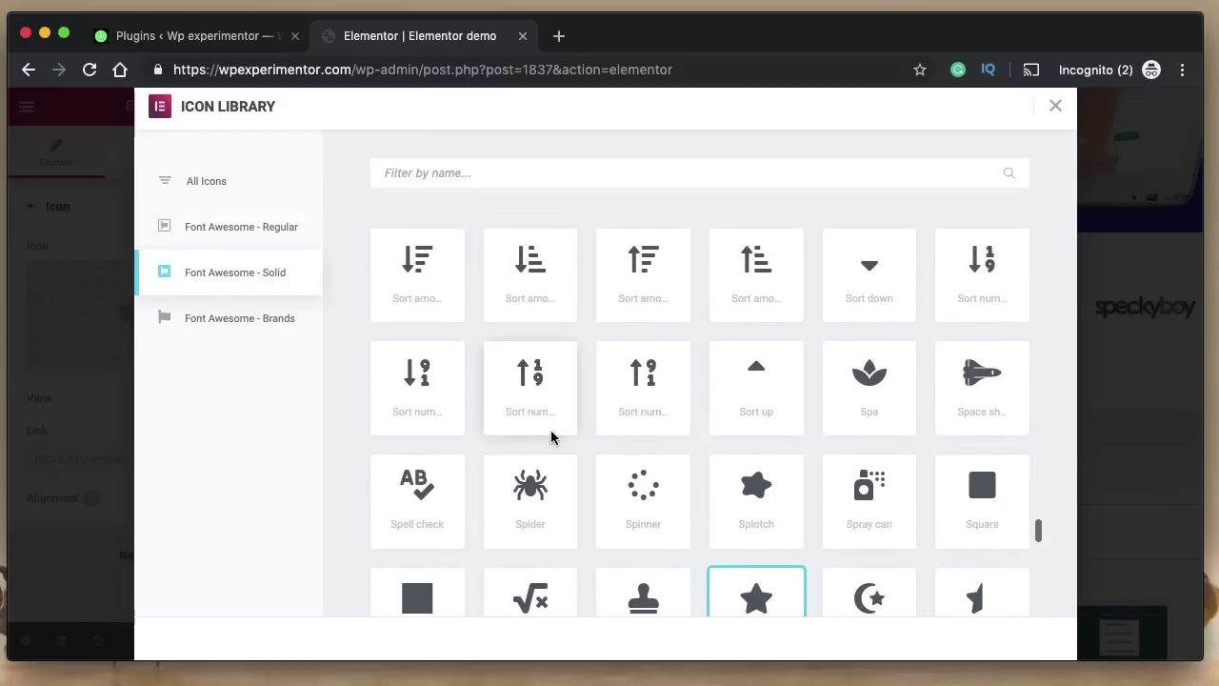
{"action": "left_click", "coordinate": [273, 235]}
{"action": "scroll", "coordinate": [621, 381], "scroll_direction": "up", "scroll_amount": 10}
{"action": "scroll", "coordinate": [621, 381], "scroll_direction": "up", "scroll_amount": 3}
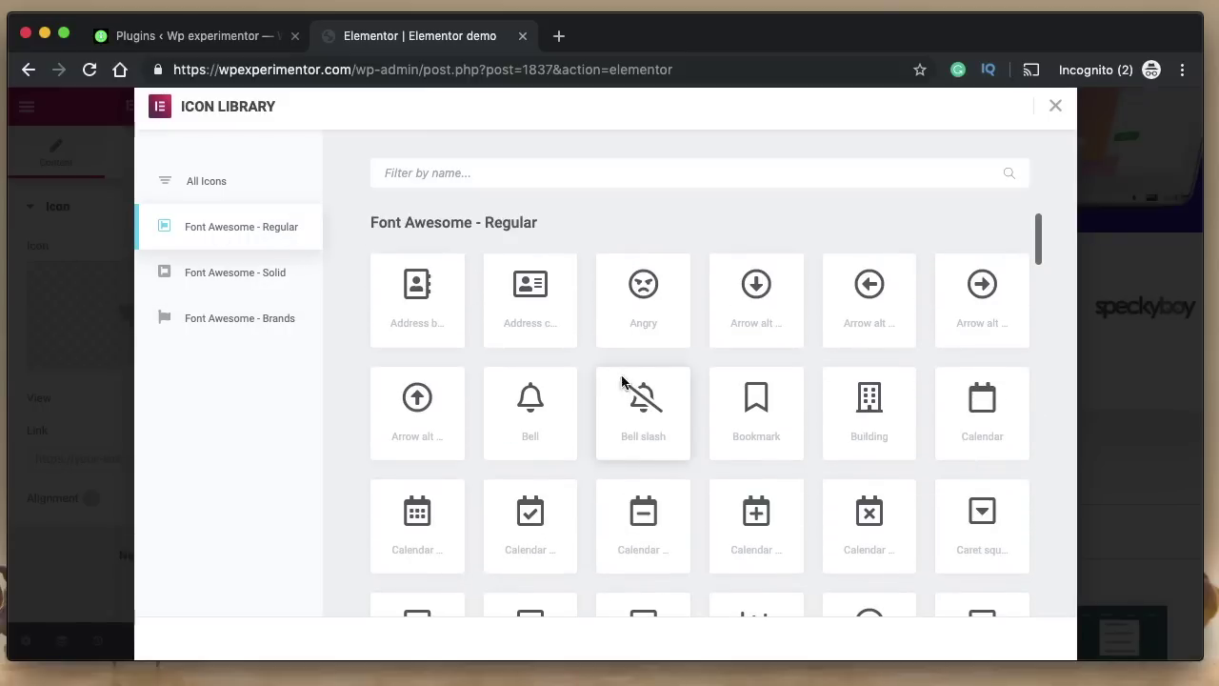
{"action": "left_click", "coordinate": [253, 318]}
{"action": "scroll", "coordinate": [495, 314], "scroll_direction": "up", "scroll_amount": 20}
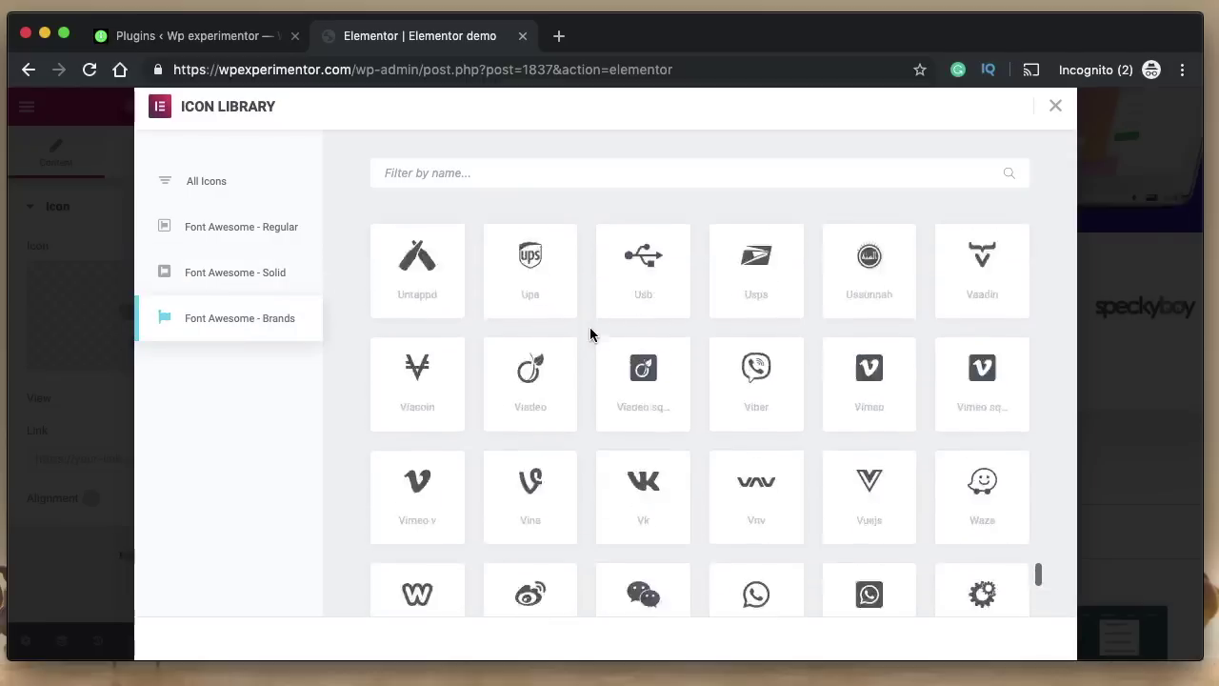
{"action": "scroll", "coordinate": [496, 370], "scroll_direction": "up", "scroll_amount": 15}
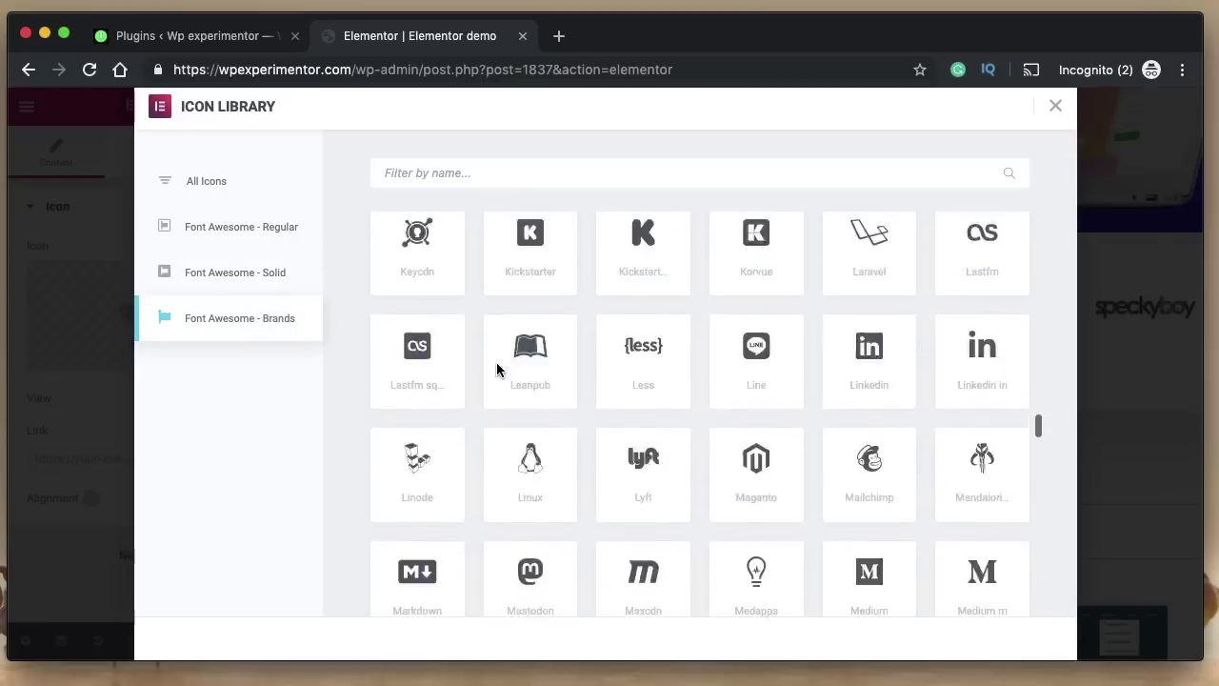
{"action": "scroll", "coordinate": [713, 359], "scroll_direction": "up", "scroll_amount": 10}
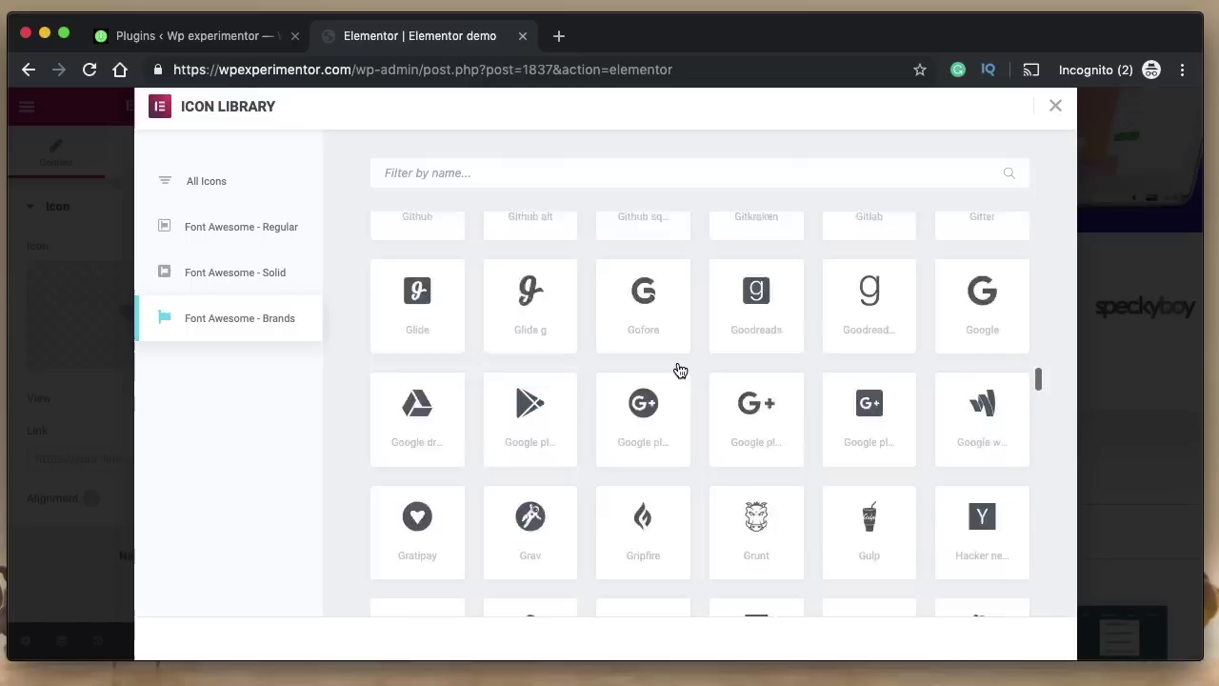
- Filter the Brands icons by "eleme", and clear the filter
{"action": "left_click", "coordinate": [530, 170]}
{"action": "type", "text": "eleme"}
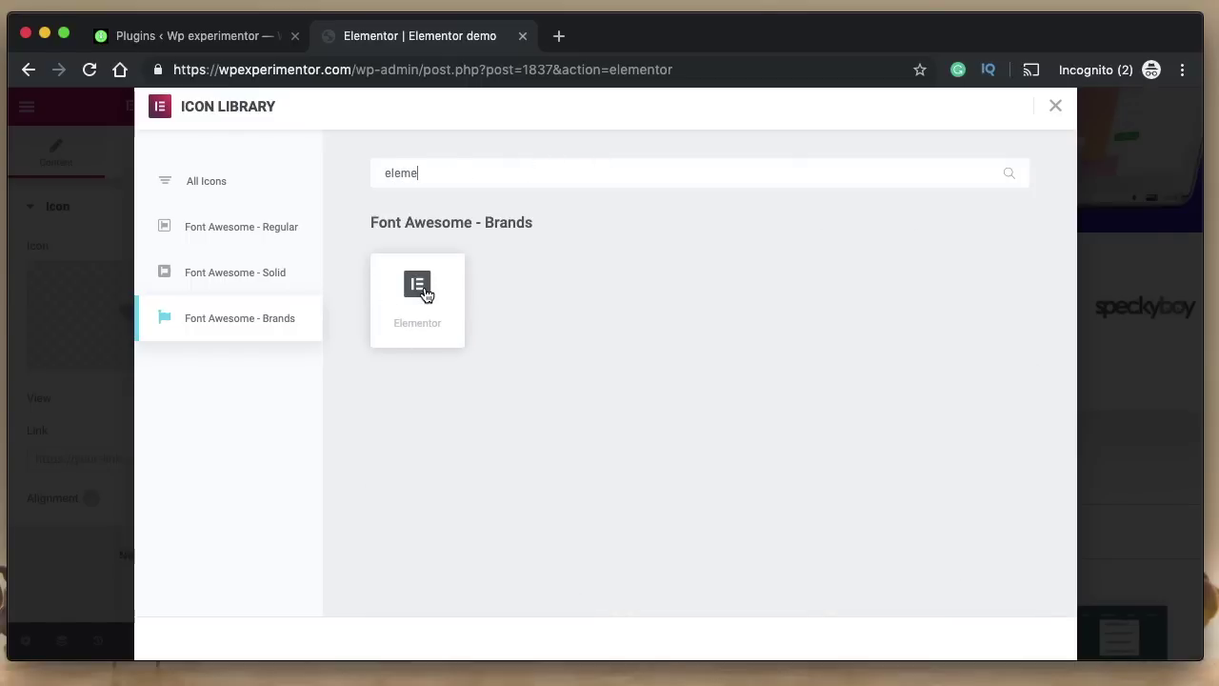
{"action": "double_click", "coordinate": [482, 169]}
{"action": "key", "text": "BackSpace"}
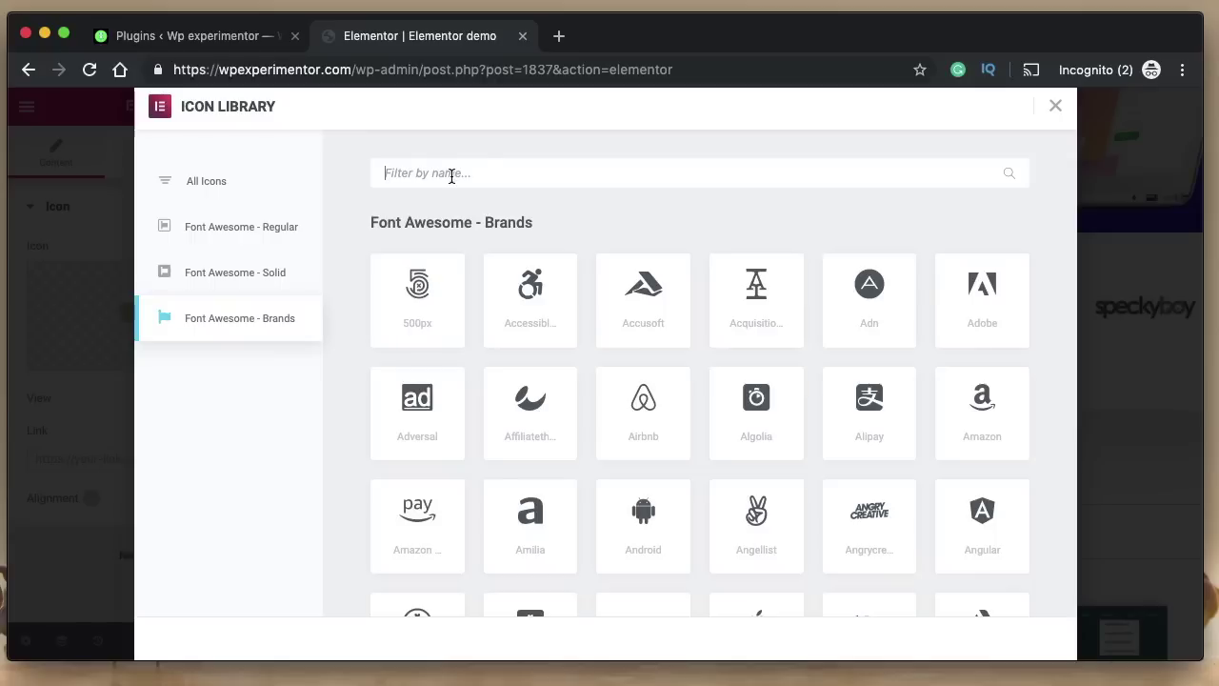
{"action": "scroll", "coordinate": [543, 367], "scroll_direction": "down", "scroll_amount": 2}
{"action": "scroll", "coordinate": [543, 370], "scroll_direction": "up", "scroll_amount": 2}
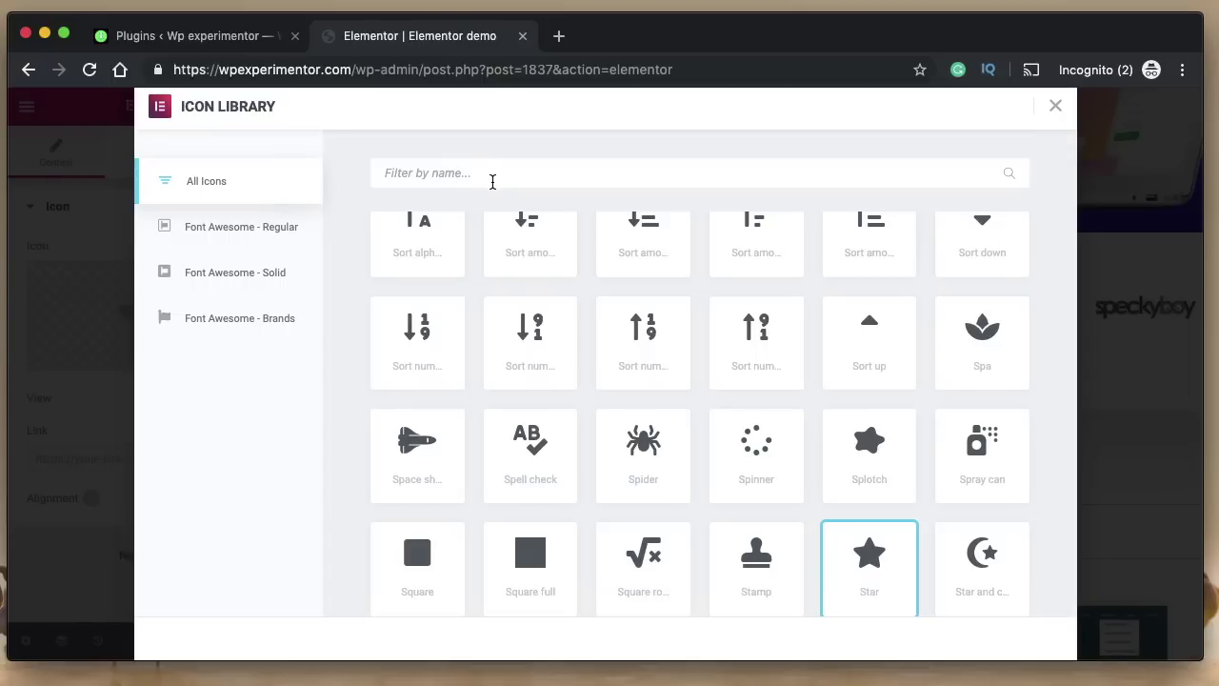
- Filter the Font Awesome Regular icons by "ele", and clear the filter
{"action": "left_click", "coordinate": [243, 239]}
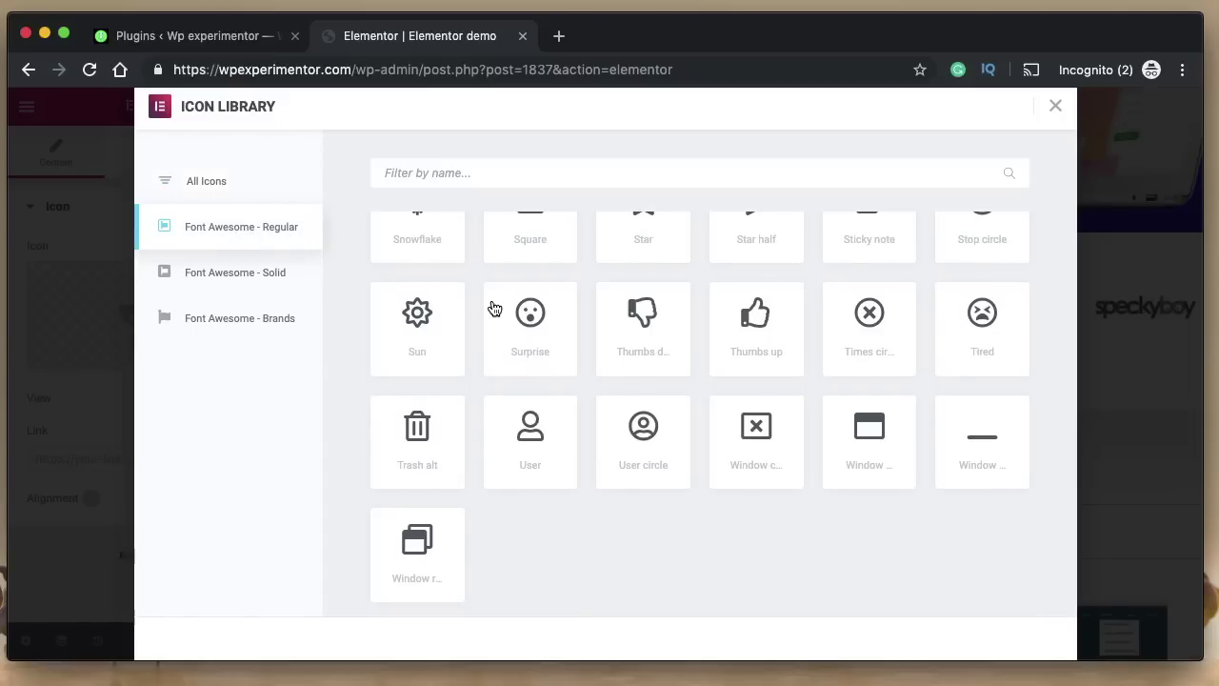
{"action": "scroll", "coordinate": [495, 310], "scroll_direction": "up", "scroll_amount": 10}
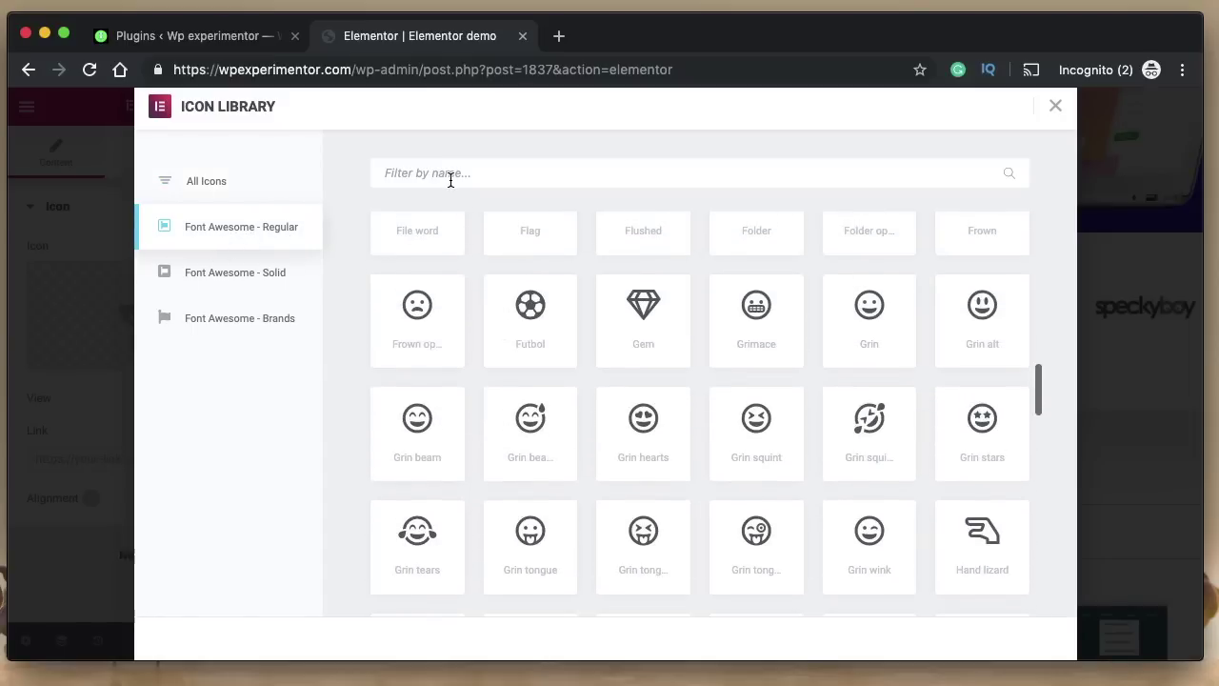
{"action": "left_click", "coordinate": [451, 179]}
{"action": "type", "text": "ele"}
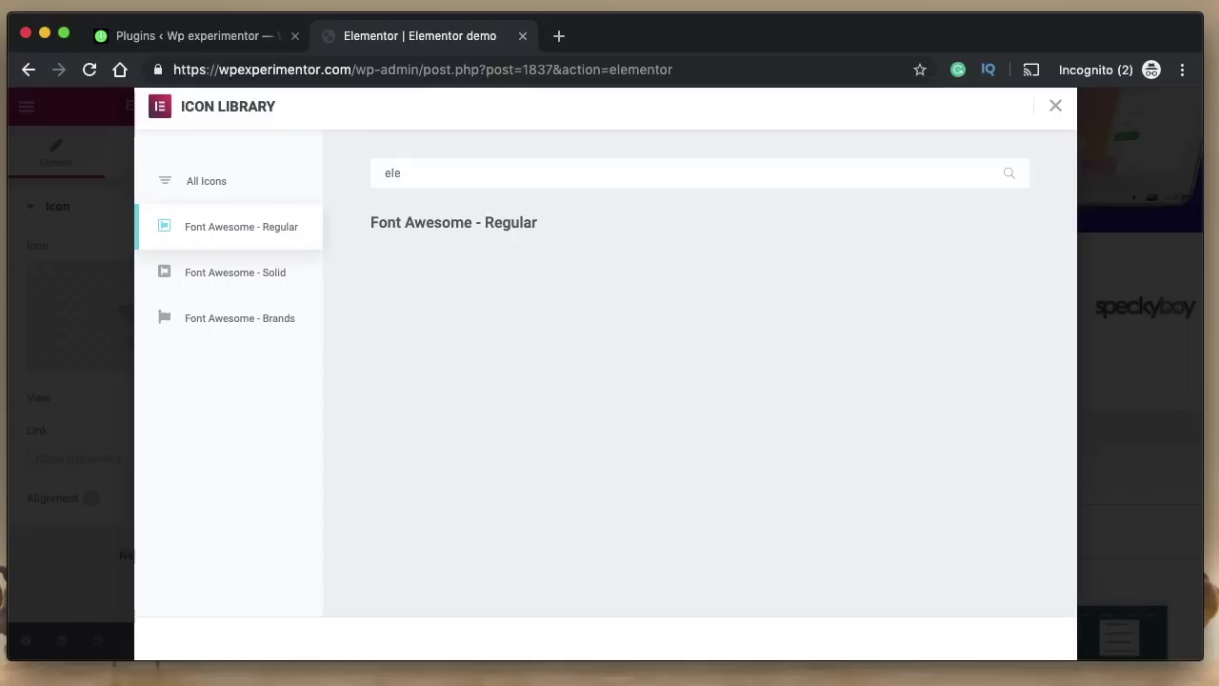
{"action": "double_click", "coordinate": [452, 180]}
{"action": "key", "text": "BackSpace"}
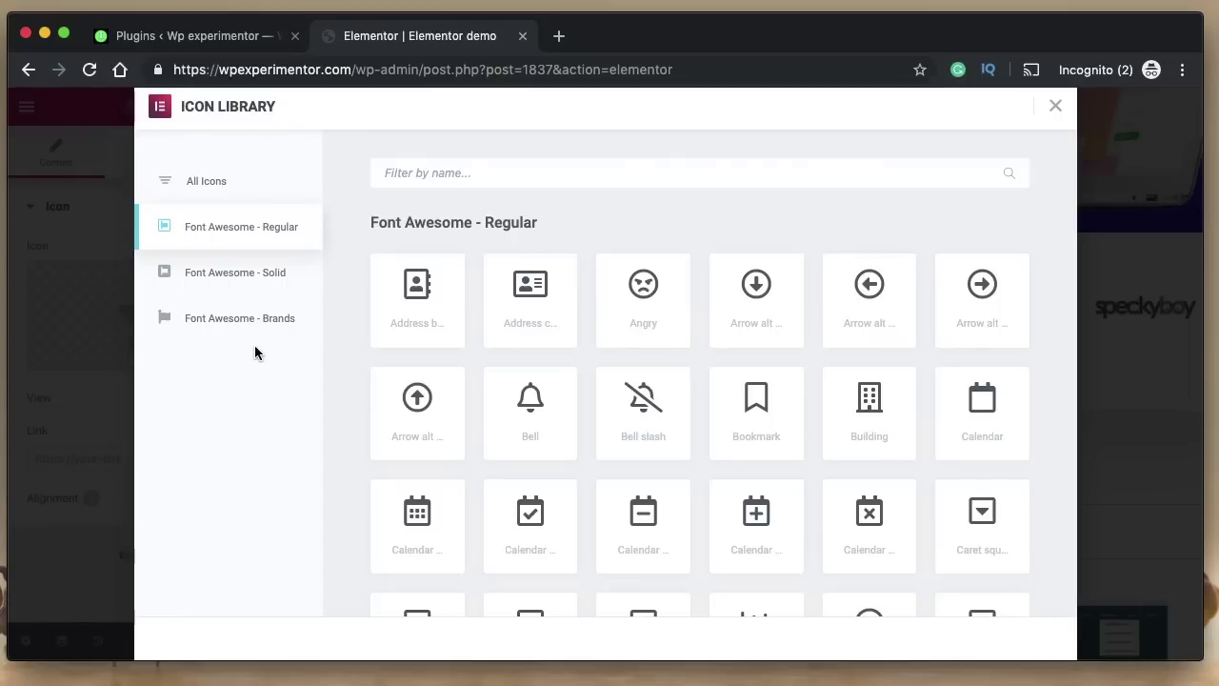
- Filter the Font Awesome Brands icons by "ele", clear the filter, and return to all icons
{"action": "left_click", "coordinate": [257, 324]}
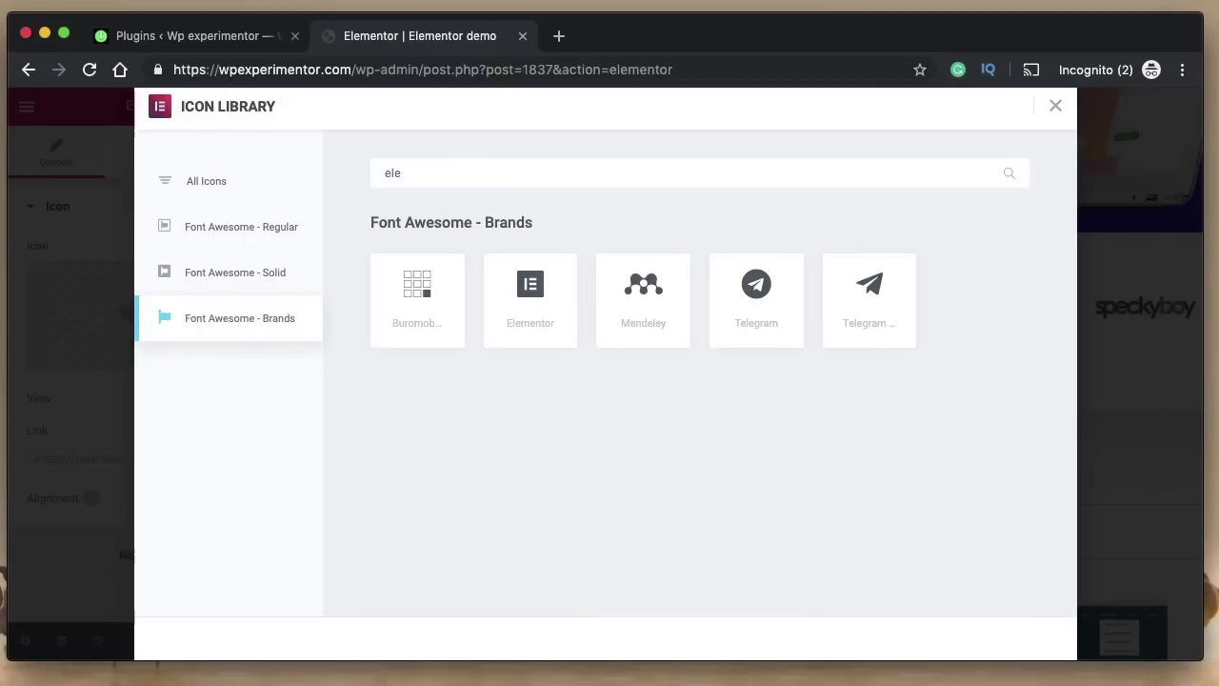
{"action": "double_click", "coordinate": [494, 161]}
{"action": "key", "text": "BackSpace"}
{"action": "left_click", "coordinate": [242, 186]}
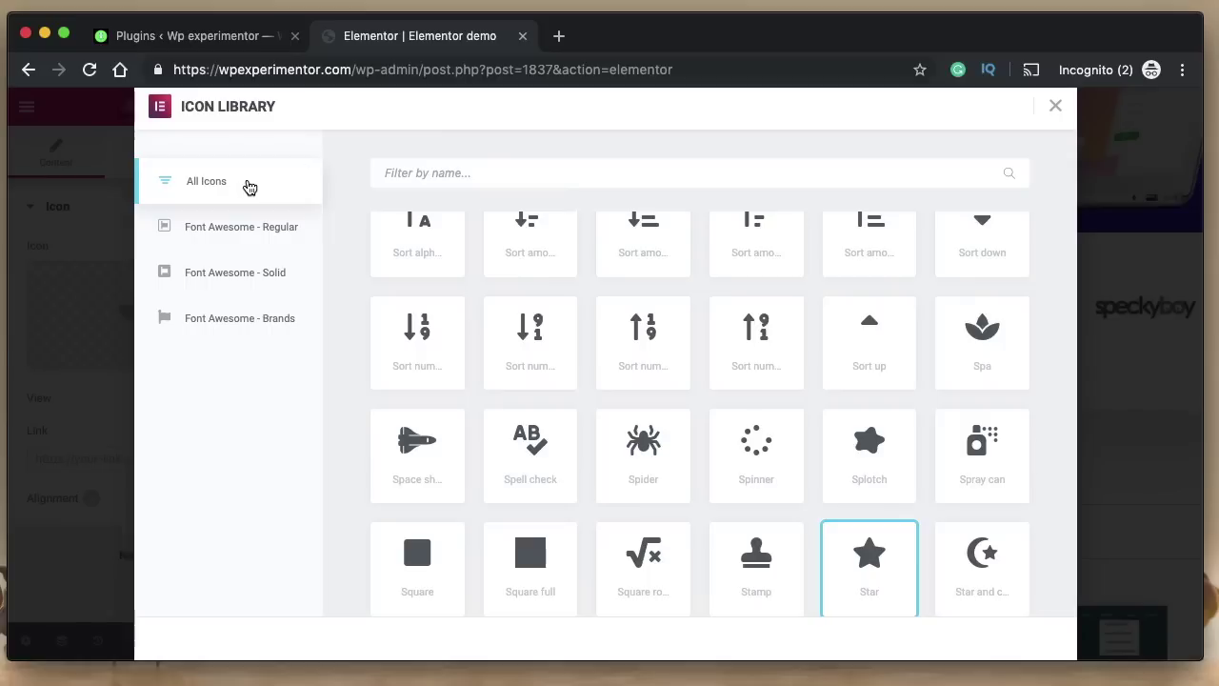
- Look through the Font Awesome Regular icons, and return to the full icon list
{"action": "left_click", "coordinate": [217, 237]}
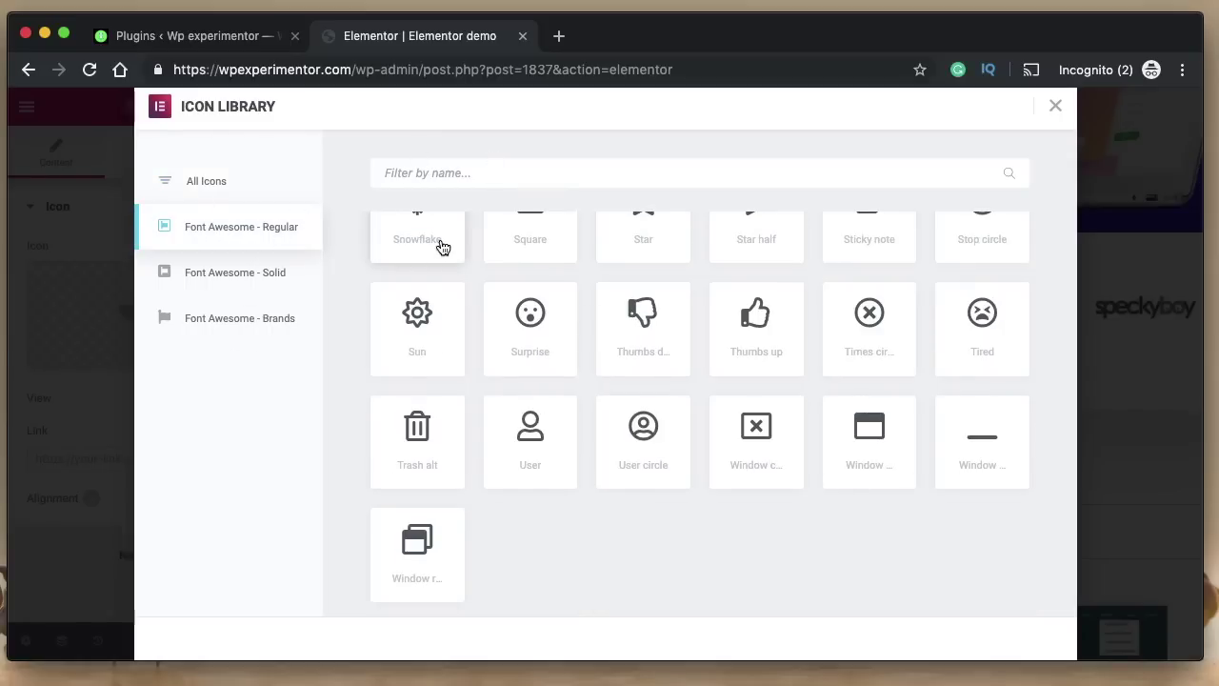
{"action": "scroll", "coordinate": [472, 275], "scroll_direction": "up", "scroll_amount": 5}
{"action": "scroll", "coordinate": [471, 272], "scroll_direction": "up", "scroll_amount": 5}
{"action": "scroll", "coordinate": [472, 273], "scroll_direction": "down", "scroll_amount": 15}
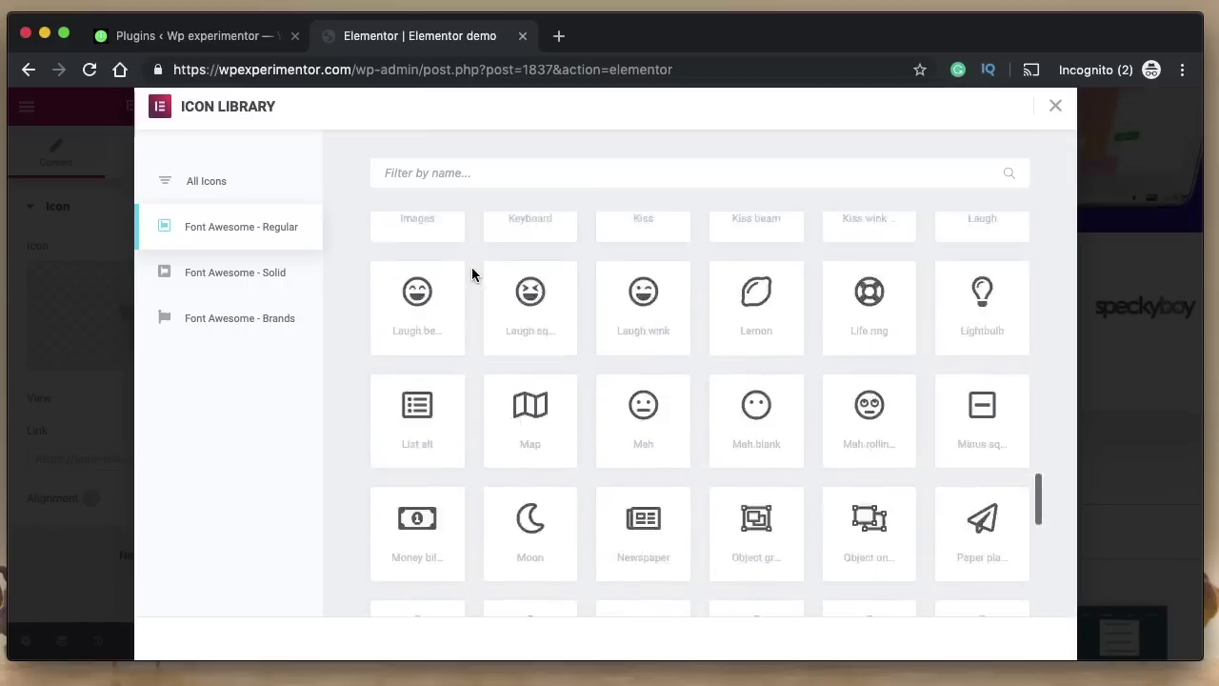
{"action": "left_click", "coordinate": [231, 185]}
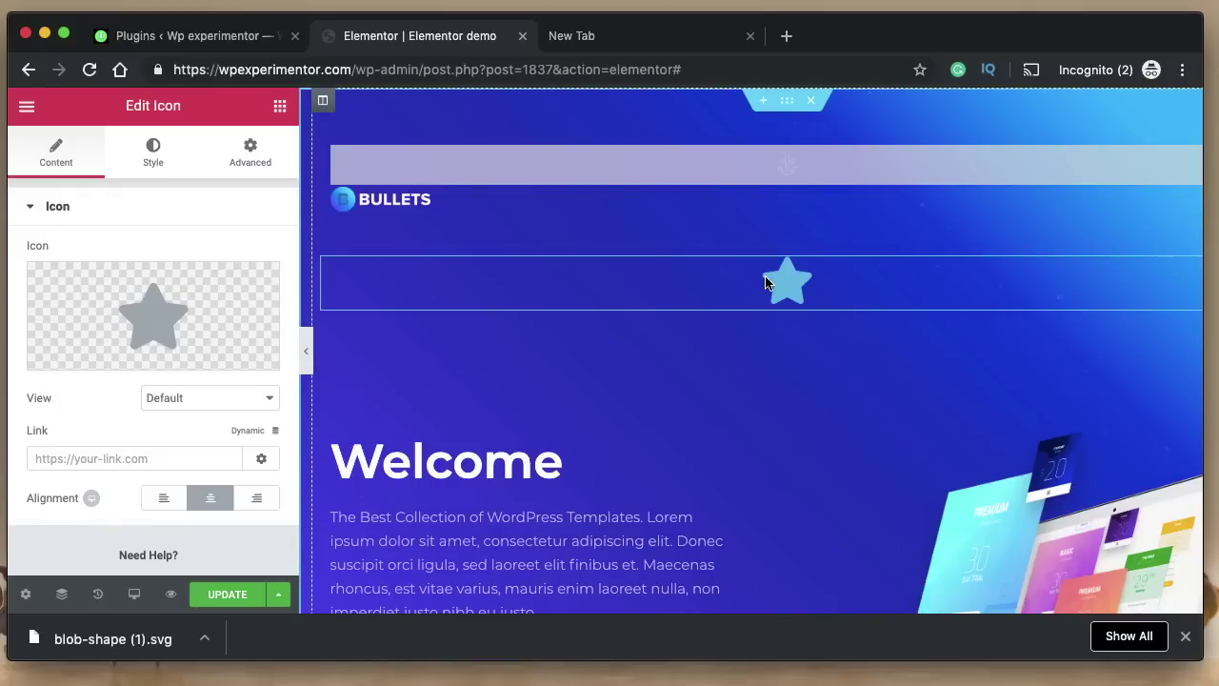
- Replace the Icon widget's star with the blob-shape-1.svg file from the media library
{"action": "mouse_move", "coordinate": [138, 315]}
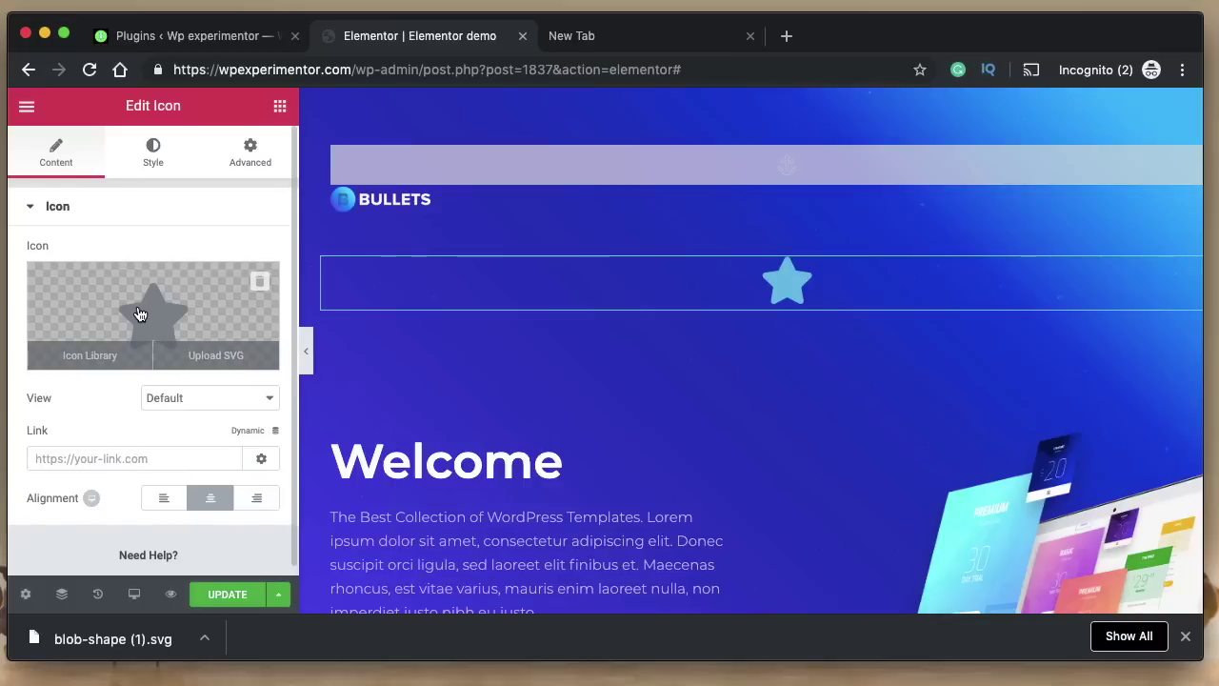
{"action": "left_click", "coordinate": [209, 360]}
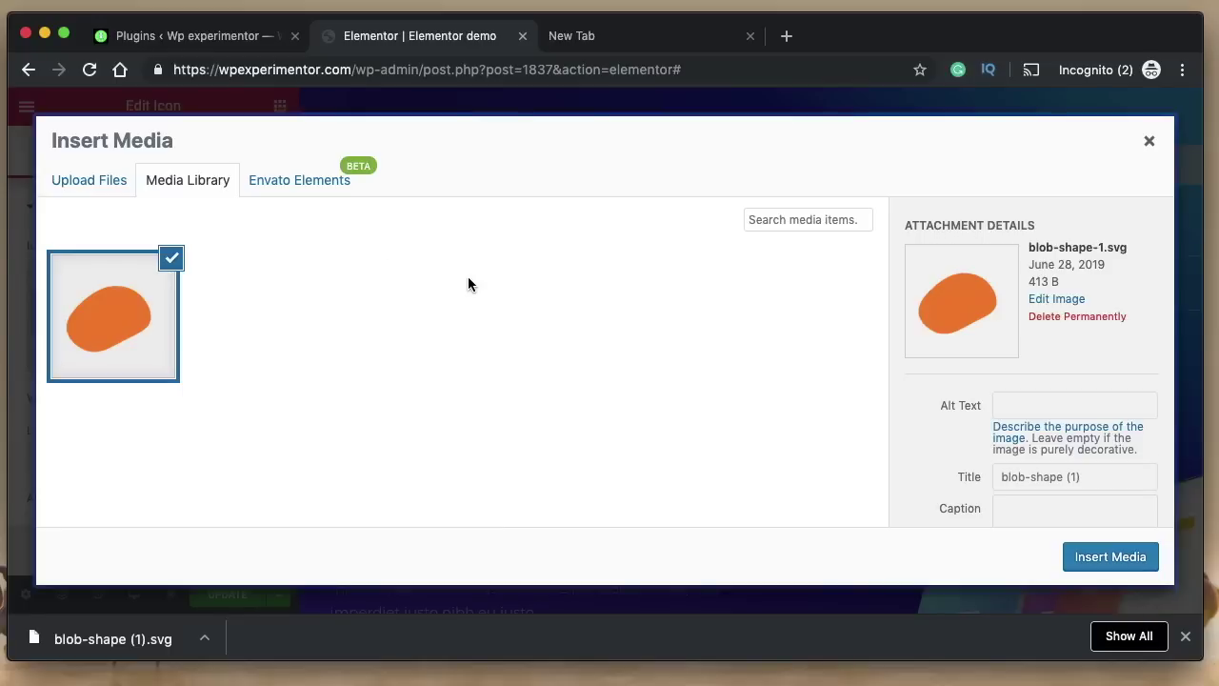
{"action": "left_click", "coordinate": [1111, 562]}
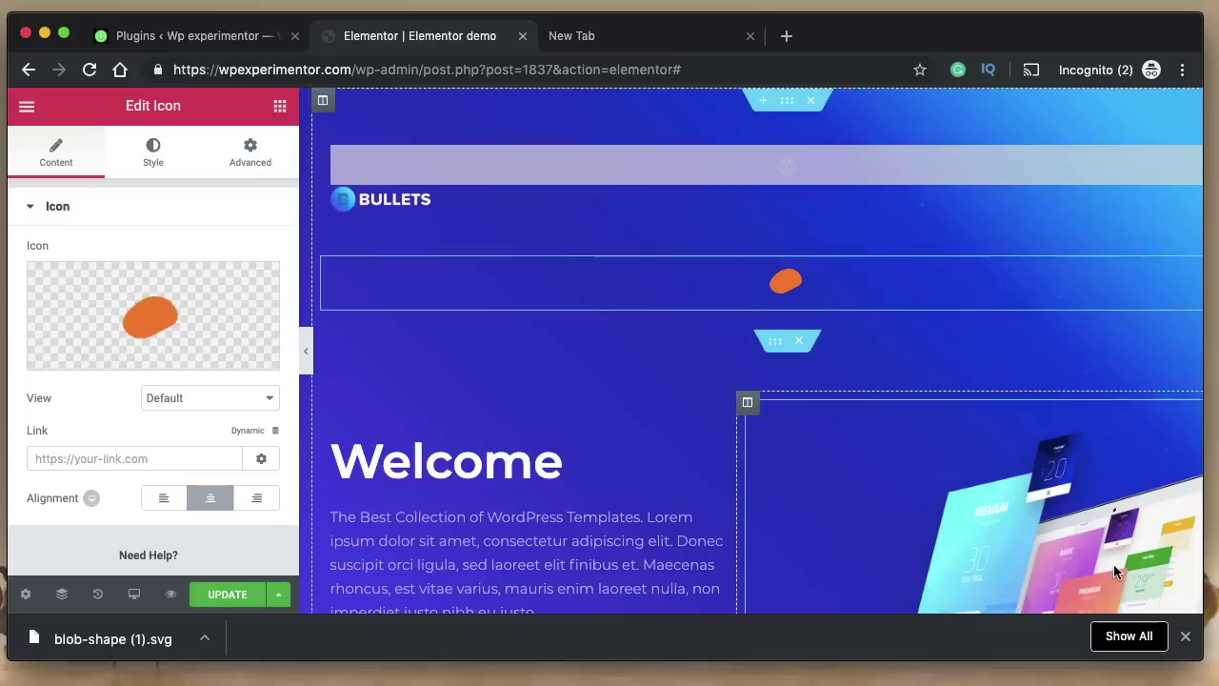
- Enlarge the blob icon to size 300, raise it to 7000, and examine the shape's edges at that scale
{"action": "left_click", "coordinate": [153, 157]}
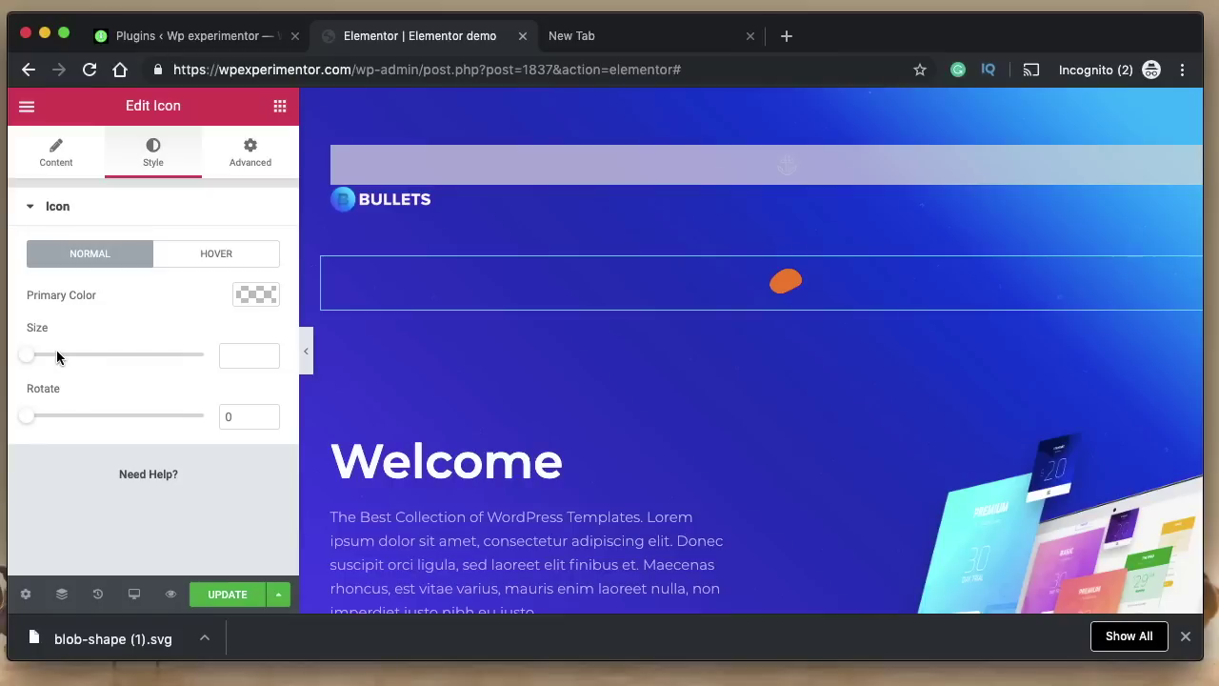
{"action": "left_click_drag", "start_coordinate": [72, 361], "coordinate": [218, 373]}
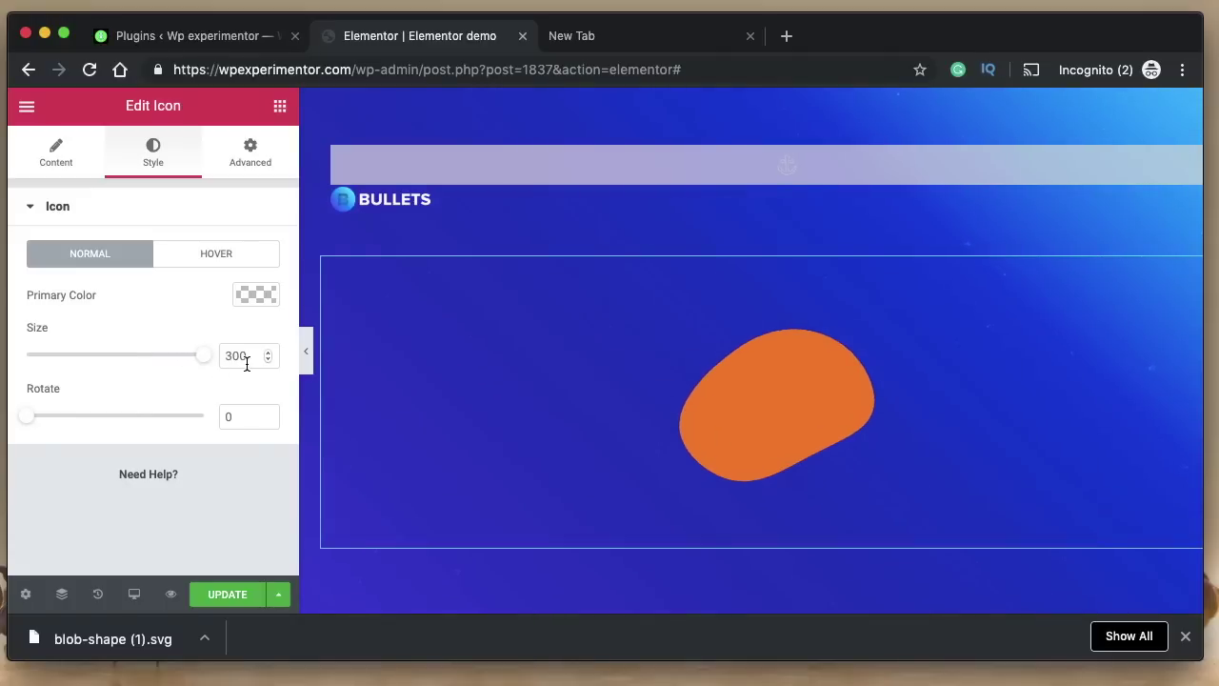
{"action": "double_click", "coordinate": [245, 357]}
{"action": "type", "text": "7000"}
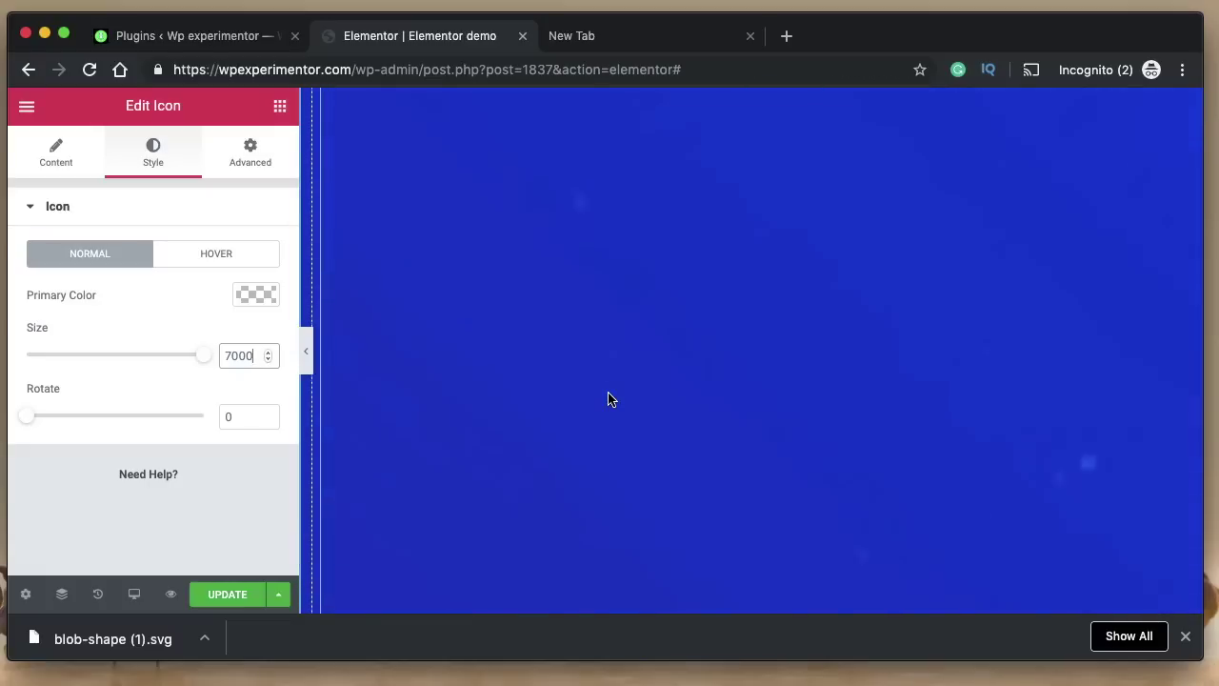
{"action": "scroll", "coordinate": [615, 389], "scroll_direction": "right", "scroll_amount": 10}
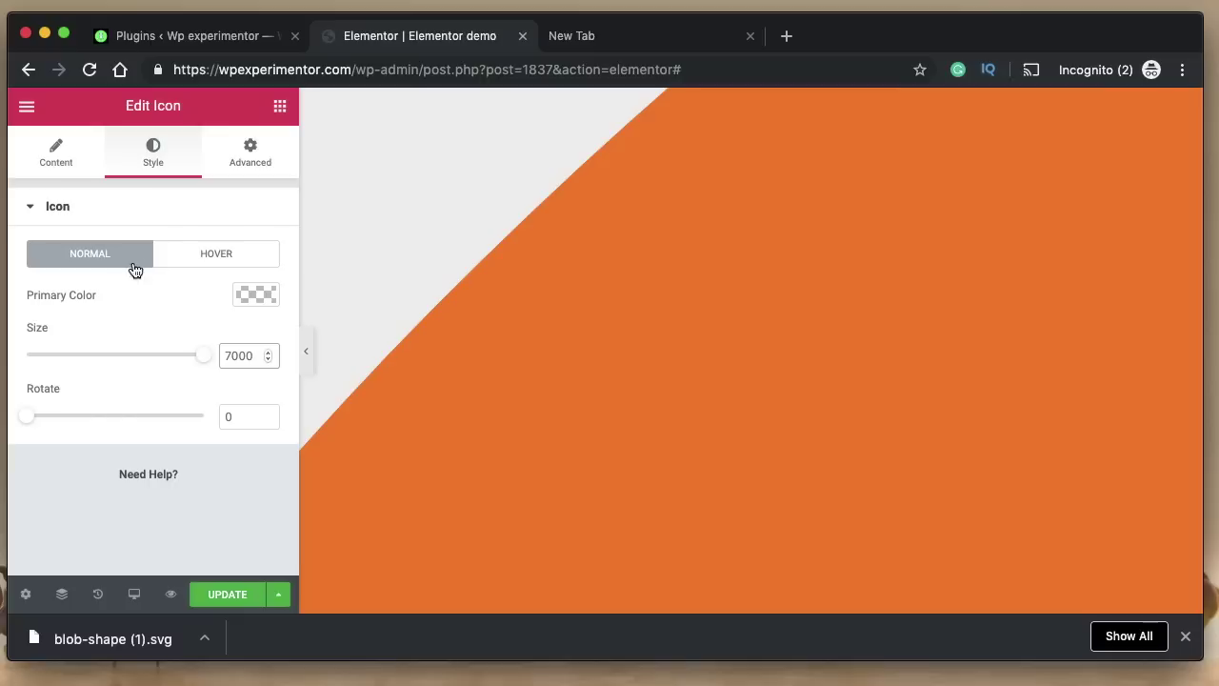
- Set the blob icon's size to 700 and view it on the page
{"action": "double_click", "coordinate": [231, 356]}
{"action": "type", "text": "700"}
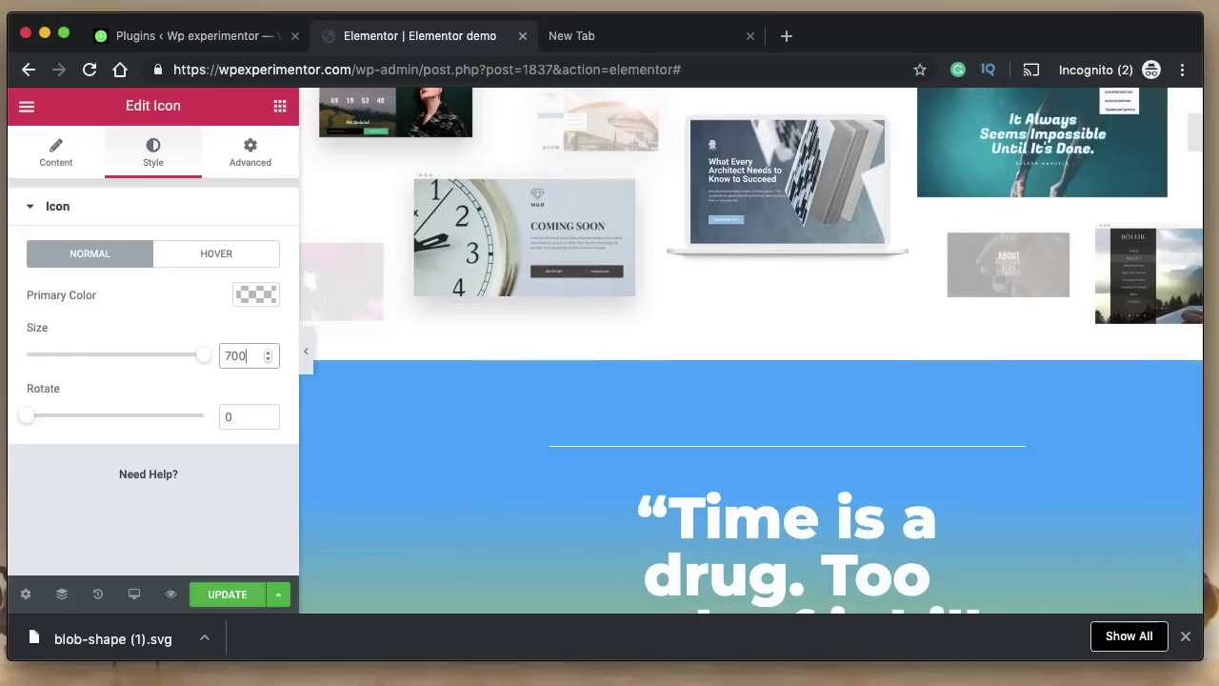
{"action": "scroll", "coordinate": [610, 374], "scroll_direction": "up", "scroll_amount": 10}
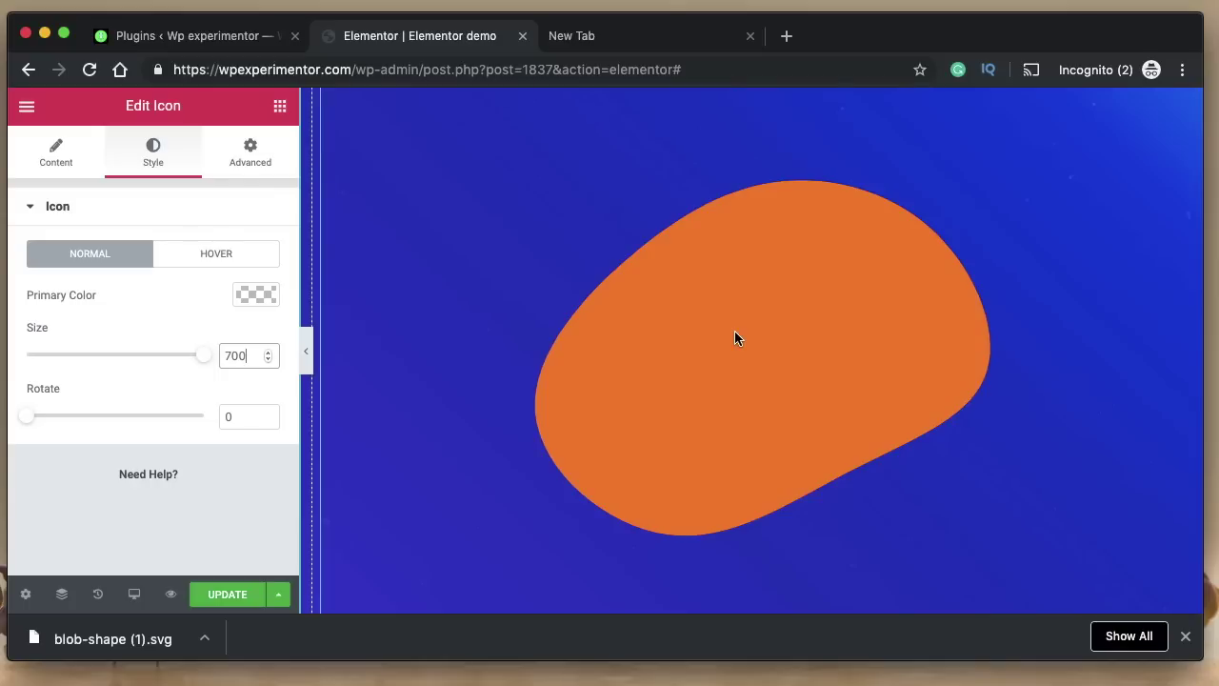
{"action": "left_click", "coordinate": [734, 338]}
{"action": "left_click", "coordinate": [228, 356]}
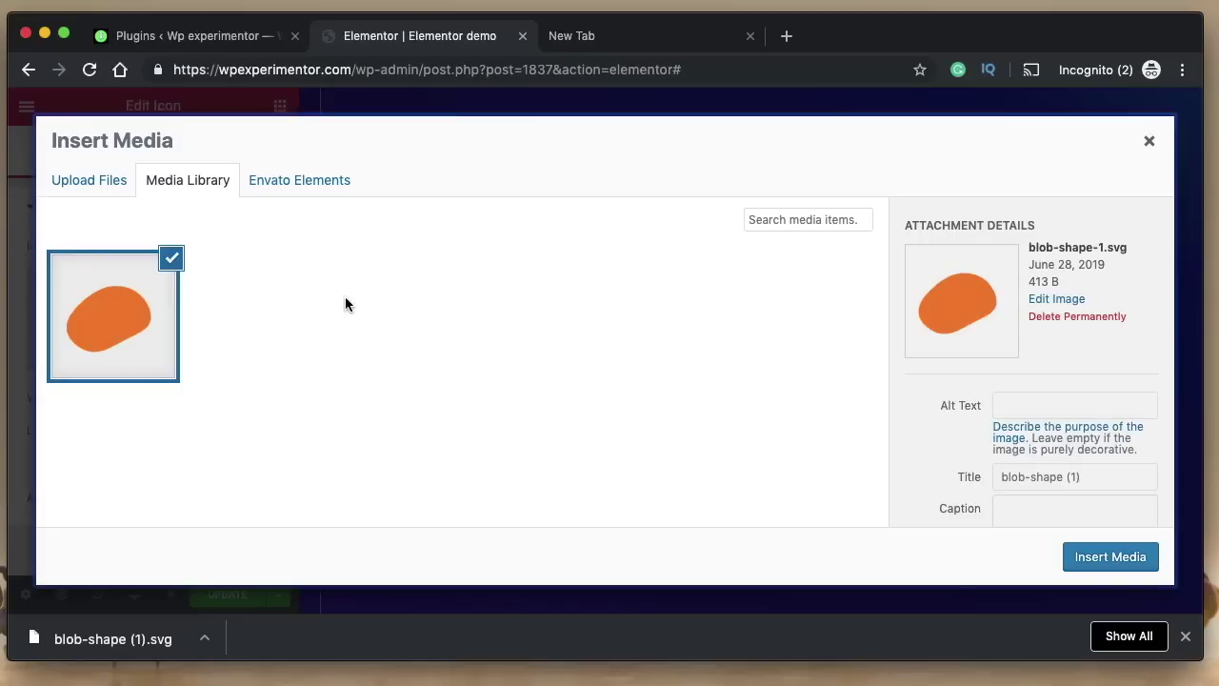
{"action": "left_click", "coordinate": [1149, 141]}
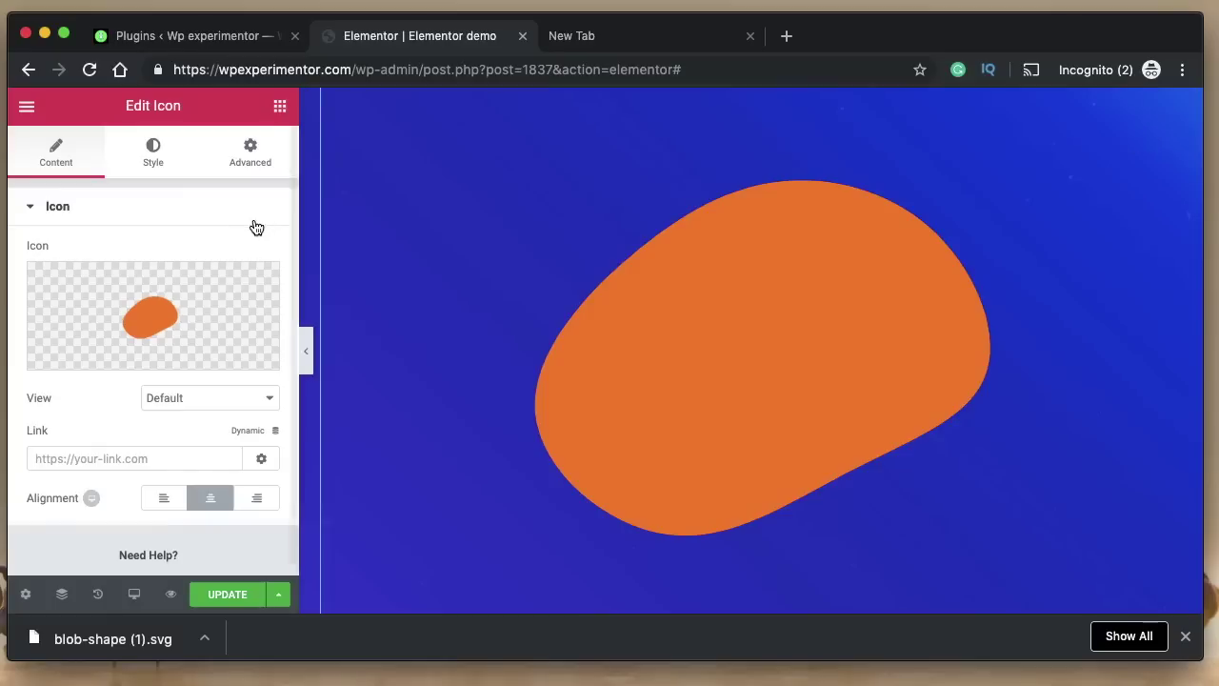
- Search the widgets for "icon", add an Icon Box above the blob icon, and open the SVG upload for its icon
{"action": "left_click", "coordinate": [280, 106]}
{"action": "left_click", "coordinate": [158, 186]}
{"action": "type", "text": "icon"}
{"action": "left_click_drag", "start_coordinate": [223, 239], "coordinate": [680, 248]}
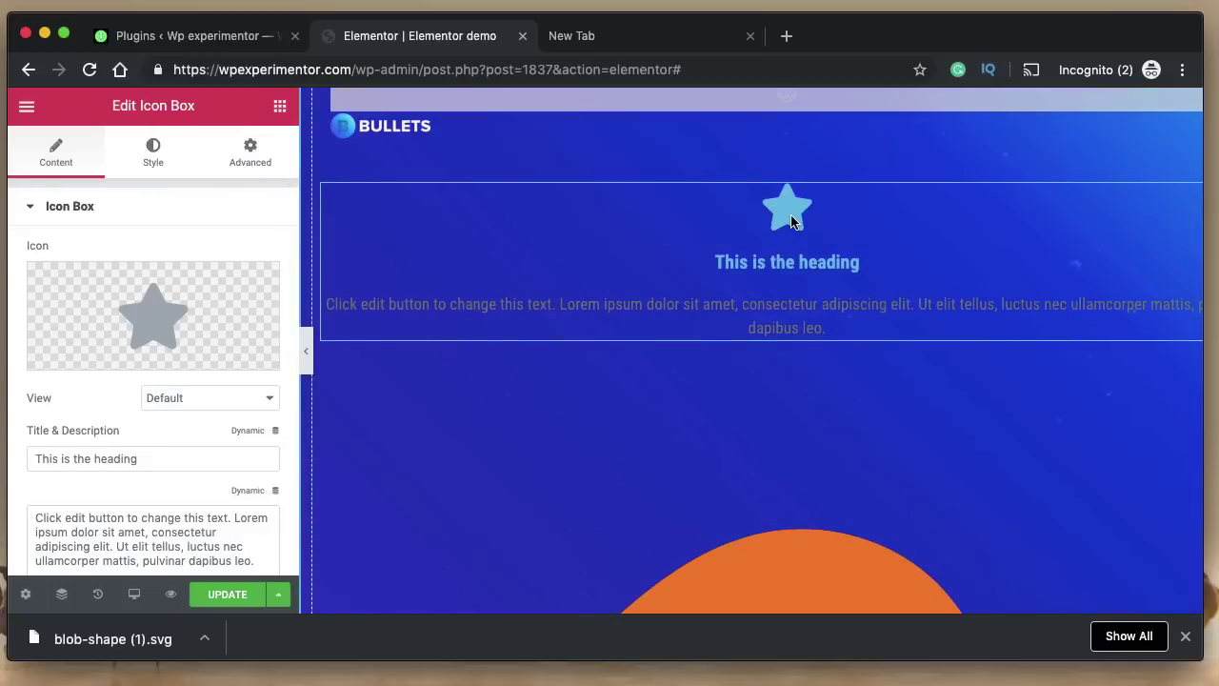
{"action": "left_click", "coordinate": [236, 353]}
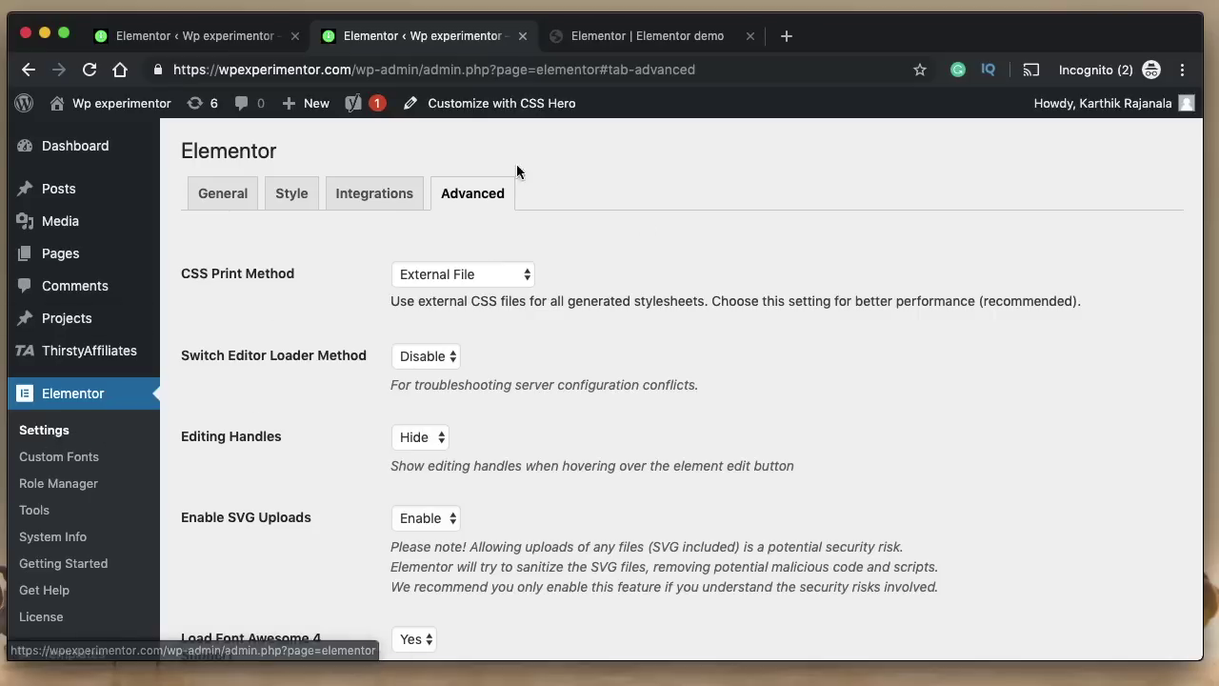
- Review the choices for Enable SVG Uploads in Elementor's Advanced settings without changing the setting
{"action": "scroll", "coordinate": [679, 338], "scroll_direction": "down", "scroll_amount": 2}
{"action": "scroll", "coordinate": [679, 338], "scroll_direction": "down", "scroll_amount": 1}
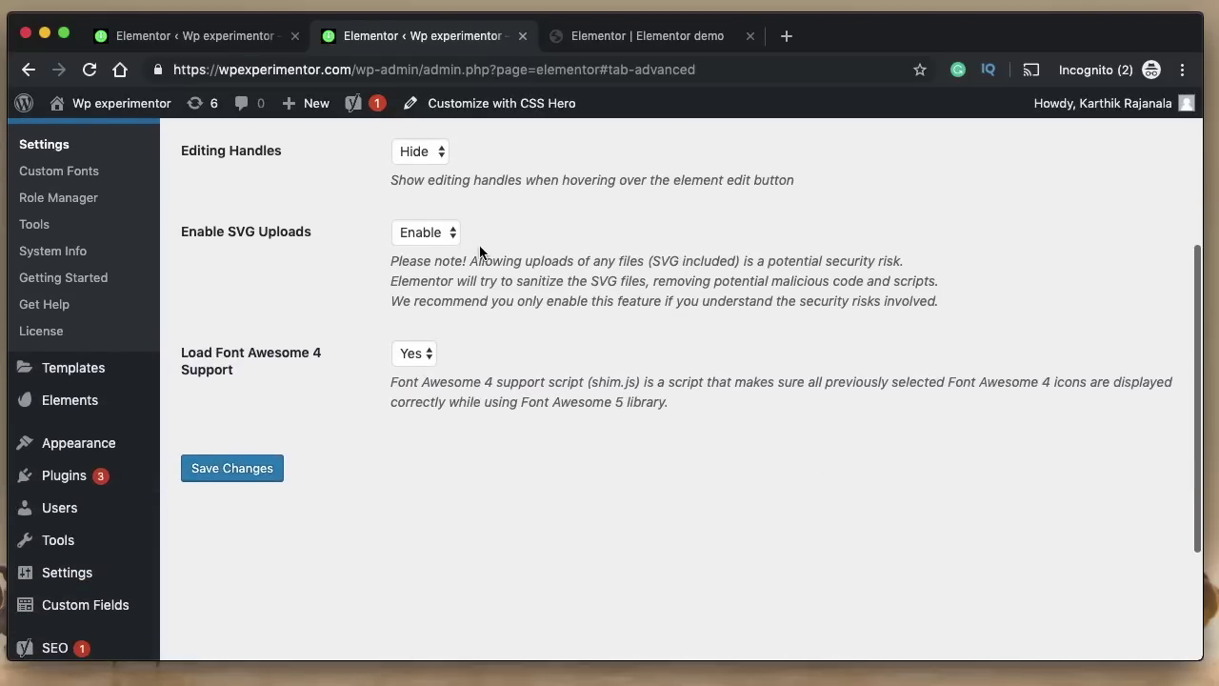
{"action": "left_click", "coordinate": [427, 236]}
{"action": "left_click", "coordinate": [564, 241]}
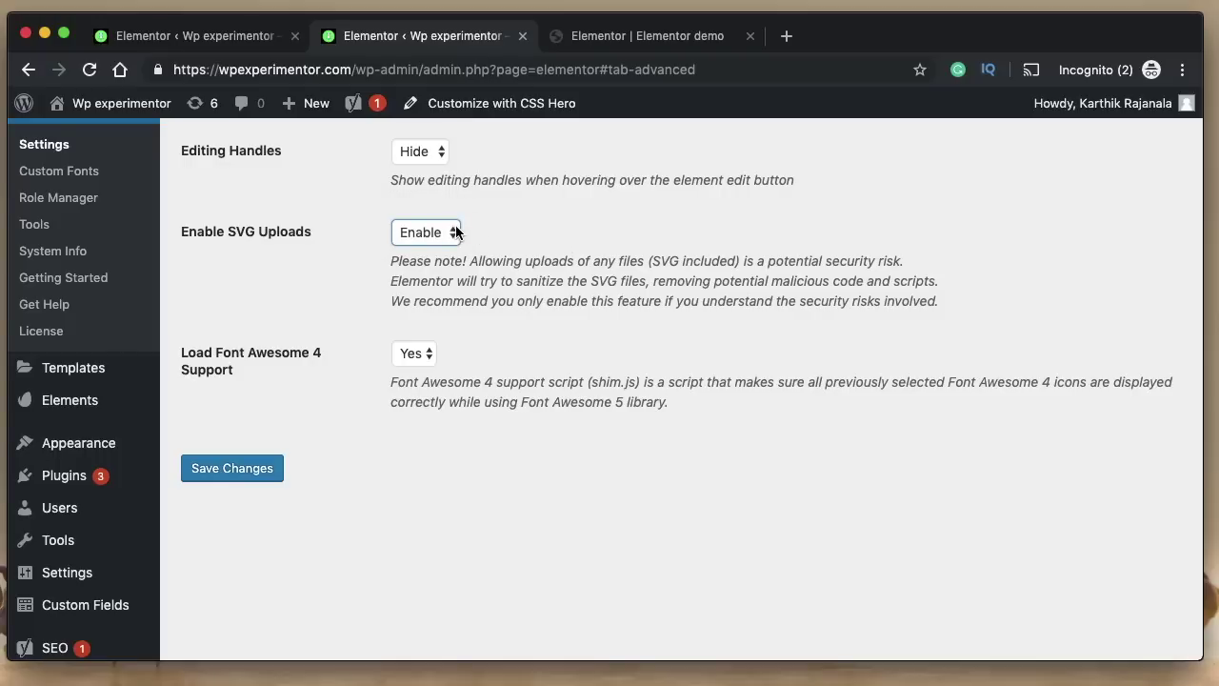
{"action": "left_click", "coordinate": [434, 230]}
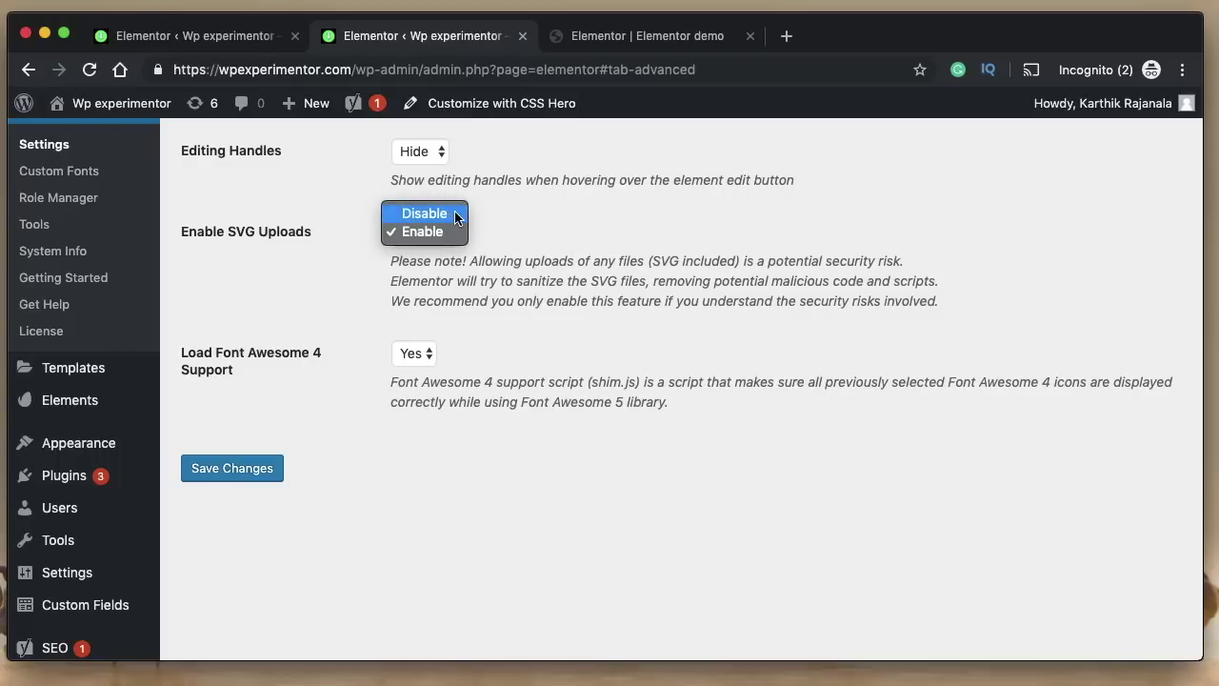
{"action": "left_click", "coordinate": [253, 443]}
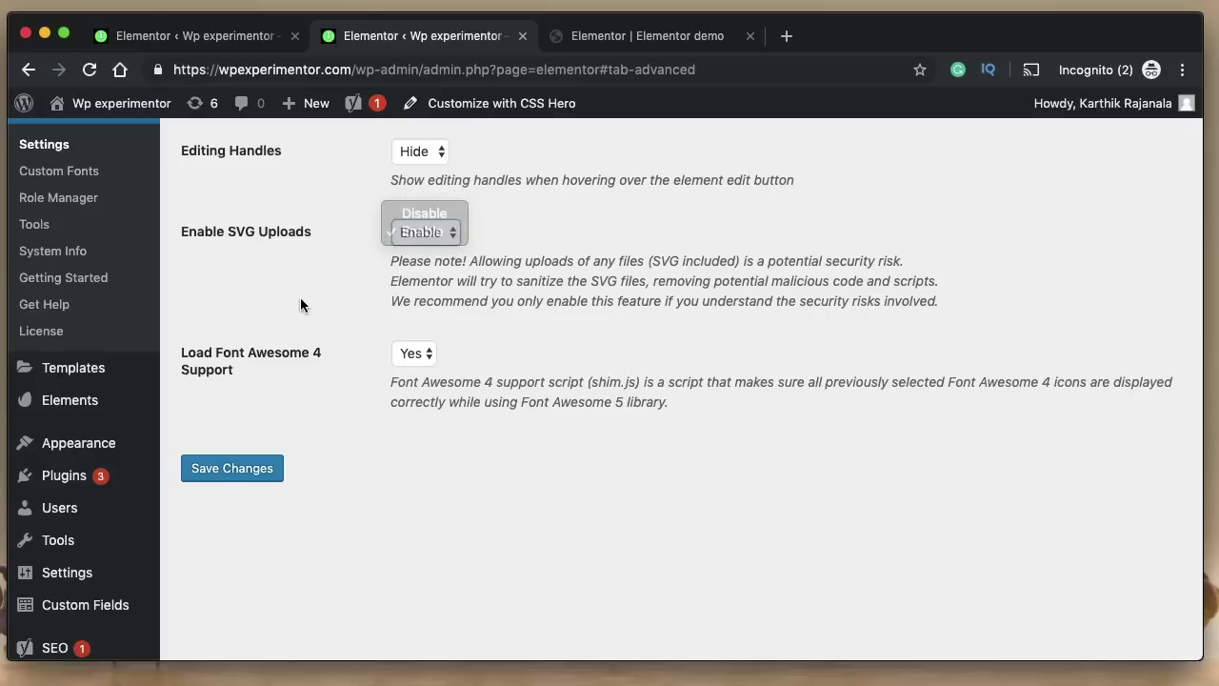
- Highlight and read the Load Font Awesome 4 Support setting in Elementor's Advanced settings, and return to the start of the page
{"action": "triple_click", "coordinate": [278, 352]}
{"action": "left_click", "coordinate": [278, 353]}
{"action": "triple_click", "coordinate": [278, 353]}
{"action": "double_click", "coordinate": [278, 352]}
{"action": "triple_click", "coordinate": [278, 352]}
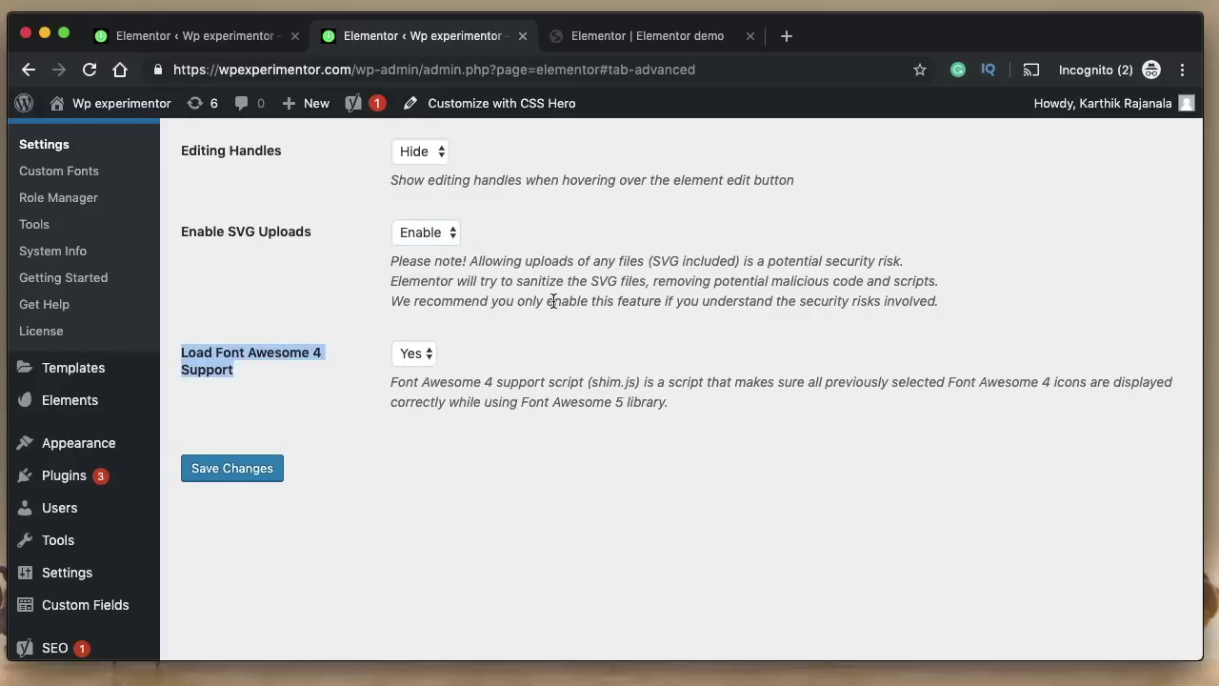
{"action": "left_click", "coordinate": [523, 340]}
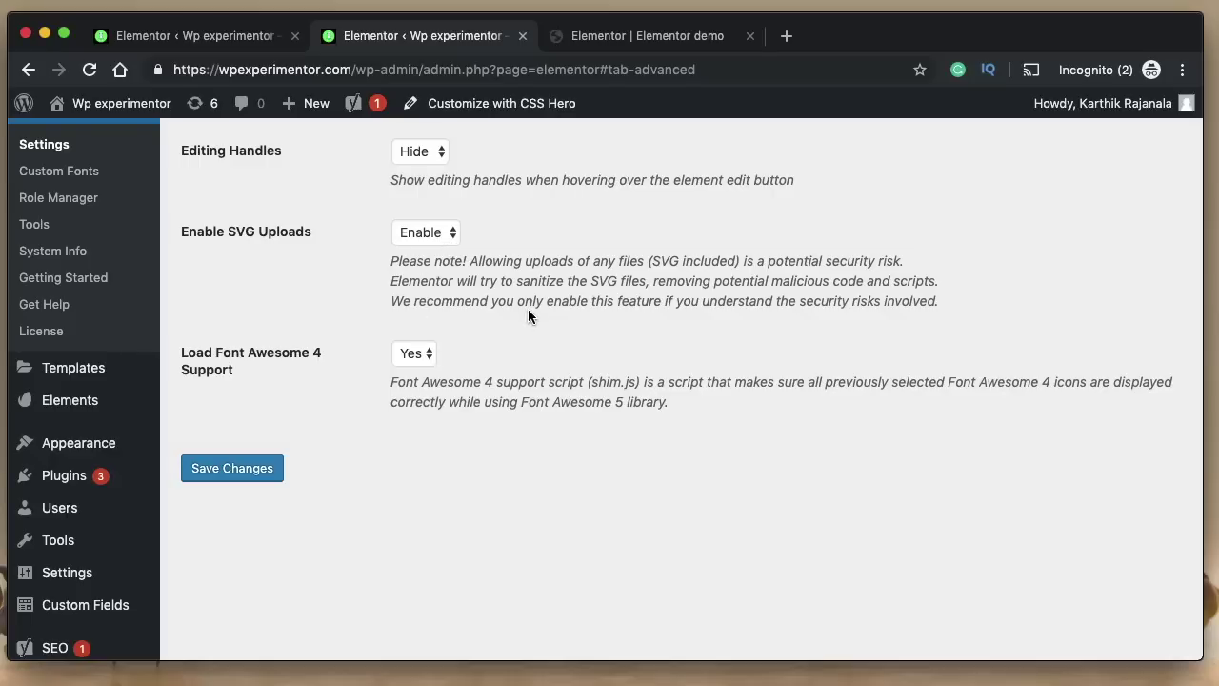
{"action": "scroll", "coordinate": [509, 327], "scroll_direction": "up", "scroll_amount": 5}
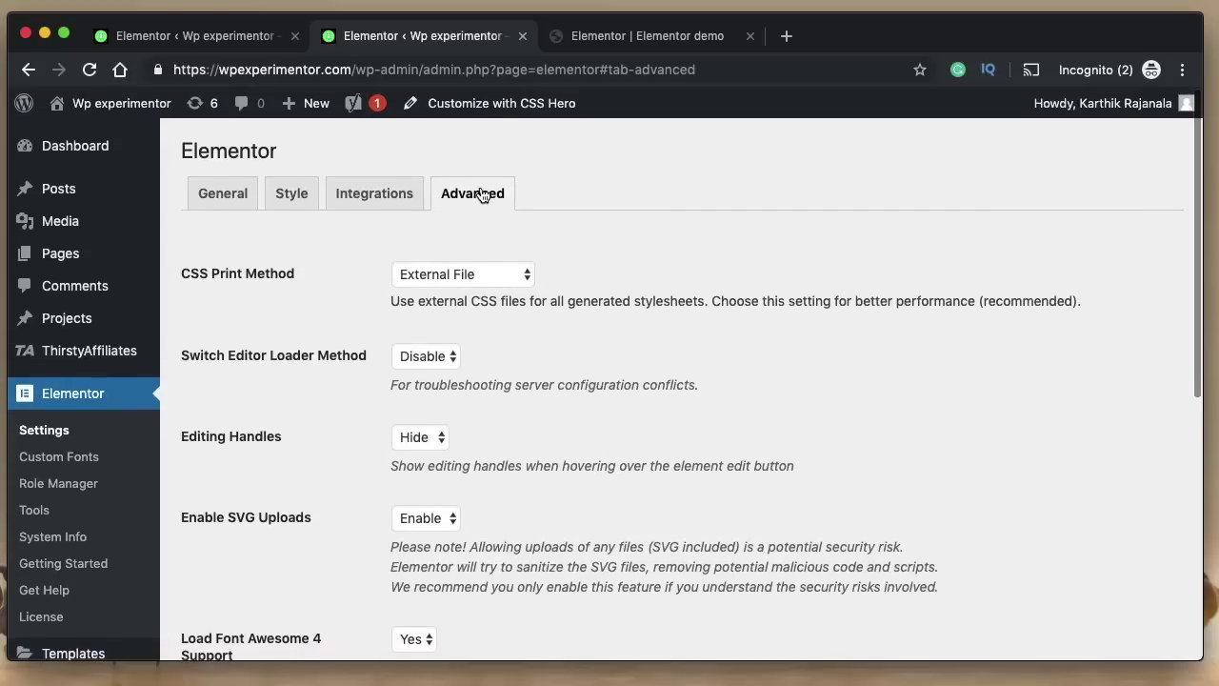
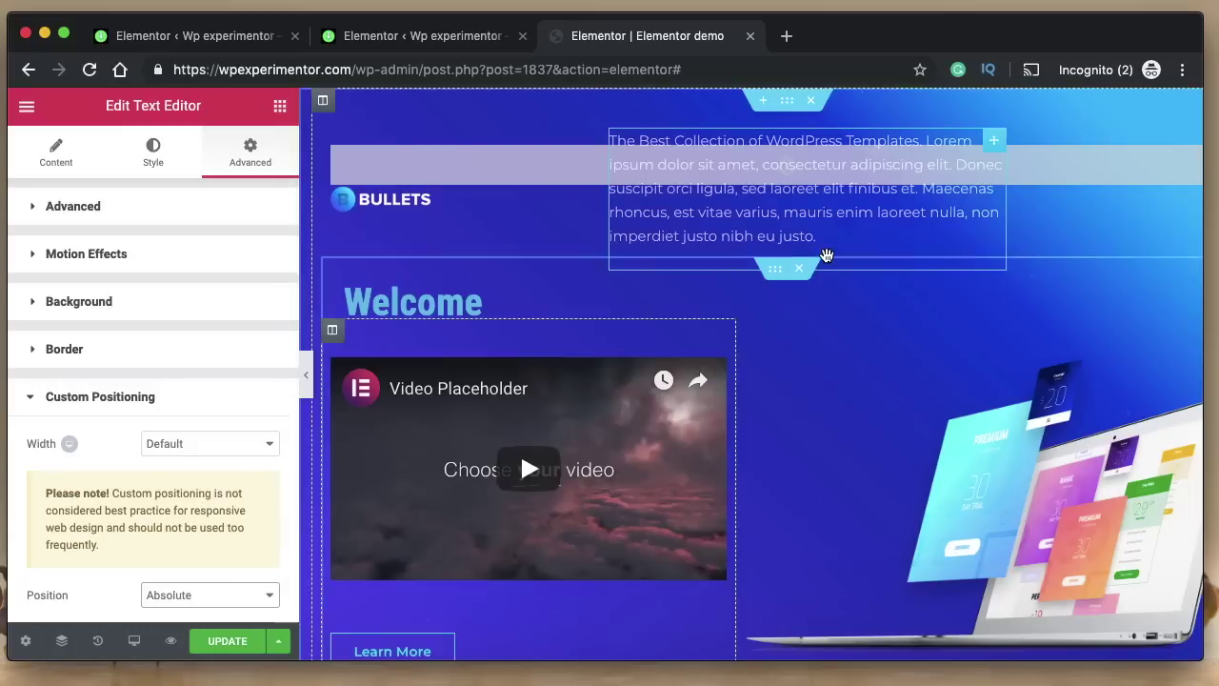
- Move the absolutely positioned paragraph beside the Welcome heading, show the Navigator, and select the Text Editor above the inner section
{"action": "left_click_drag", "start_coordinate": [770, 202], "coordinate": [634, 270]}
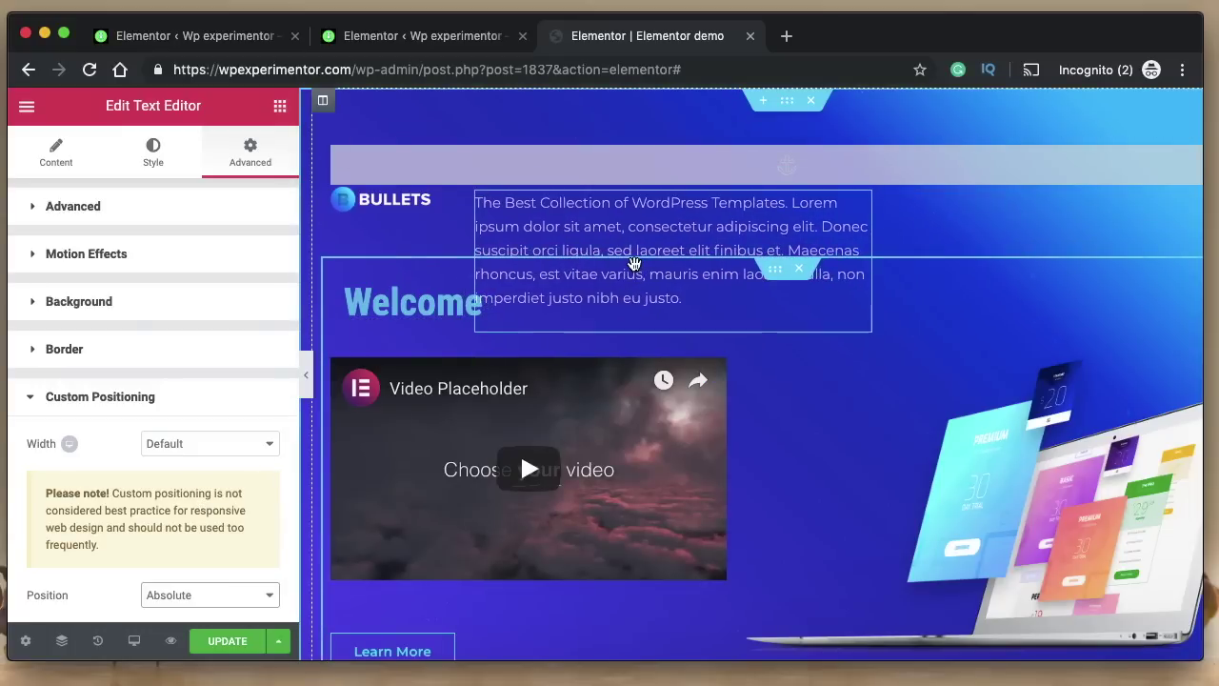
{"action": "left_click", "coordinate": [62, 640]}
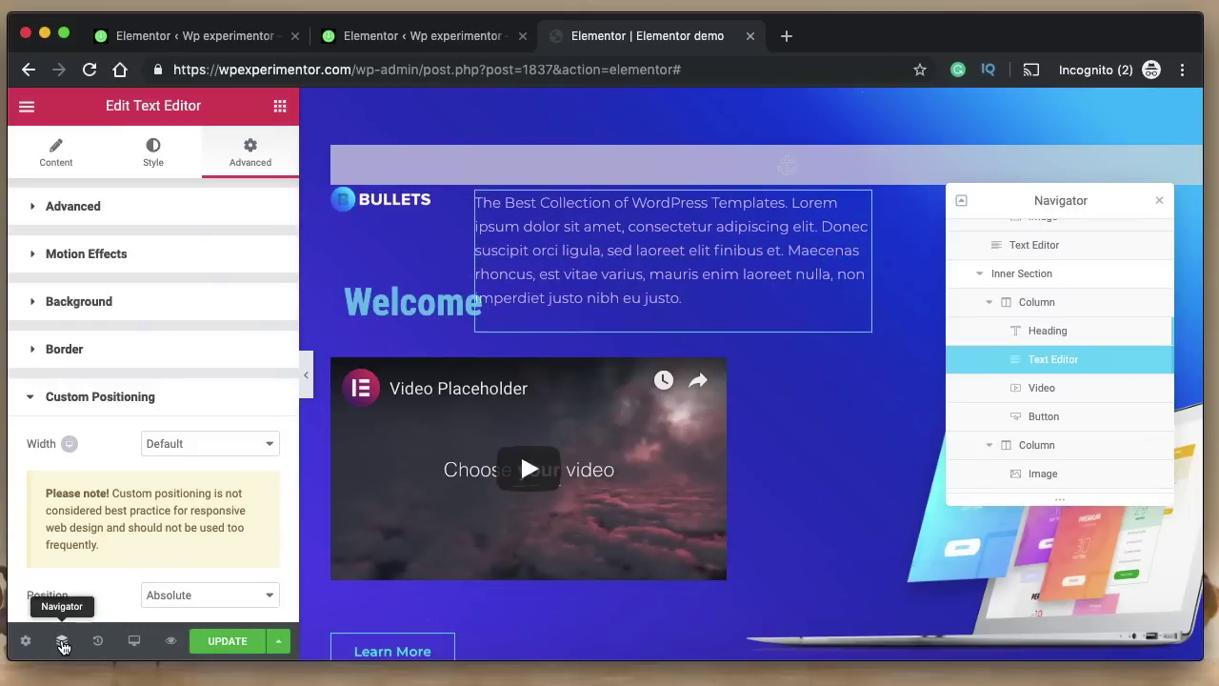
{"action": "left_click", "coordinate": [1048, 250]}
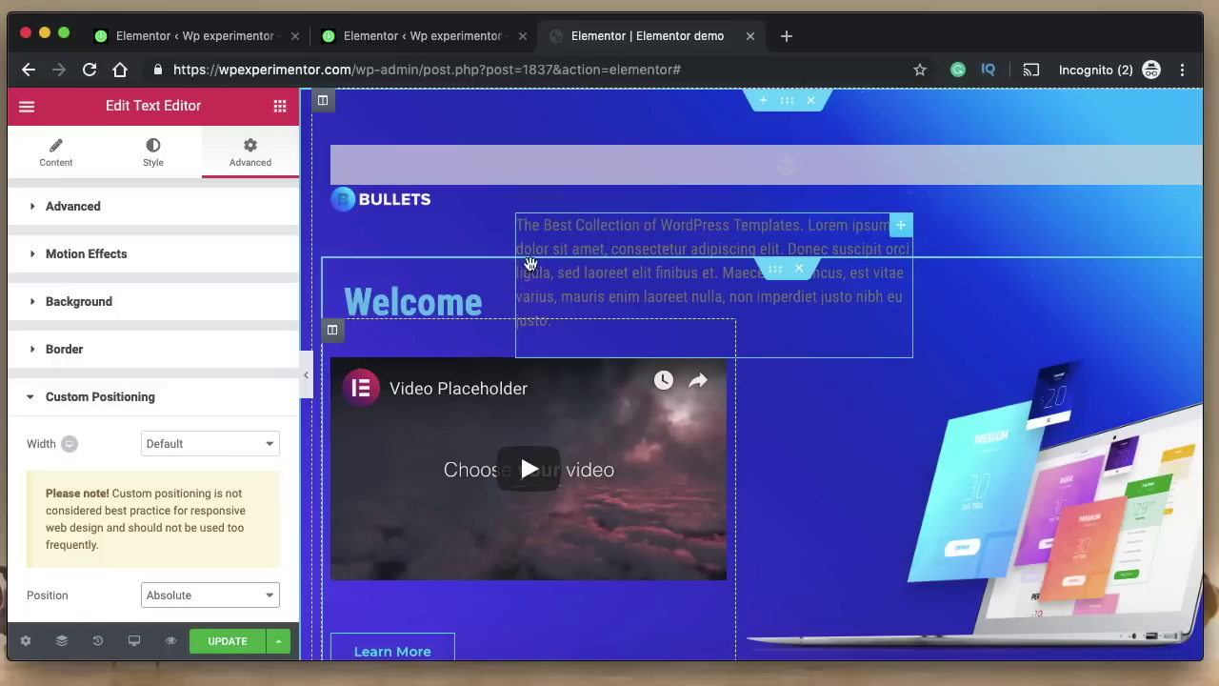
- Show the Navigator and reset the style of the paragraph text block beside the Welcome heading
{"action": "left_click", "coordinate": [62, 640]}
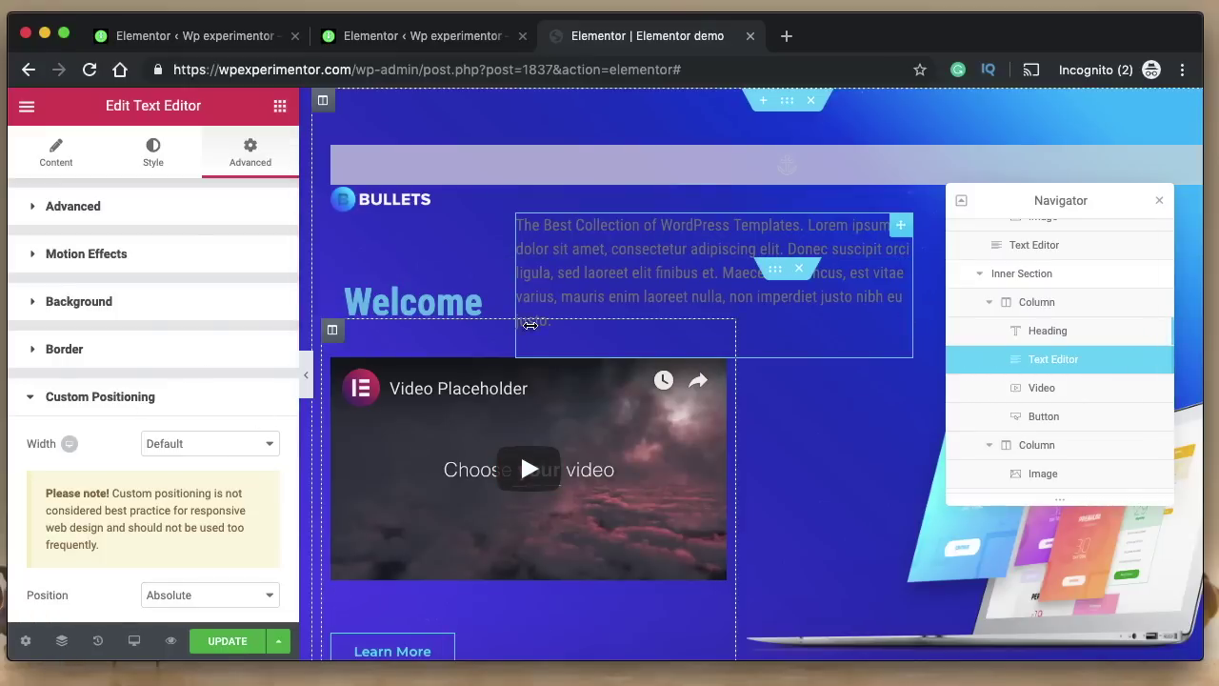
{"action": "right_click", "coordinate": [903, 236]}
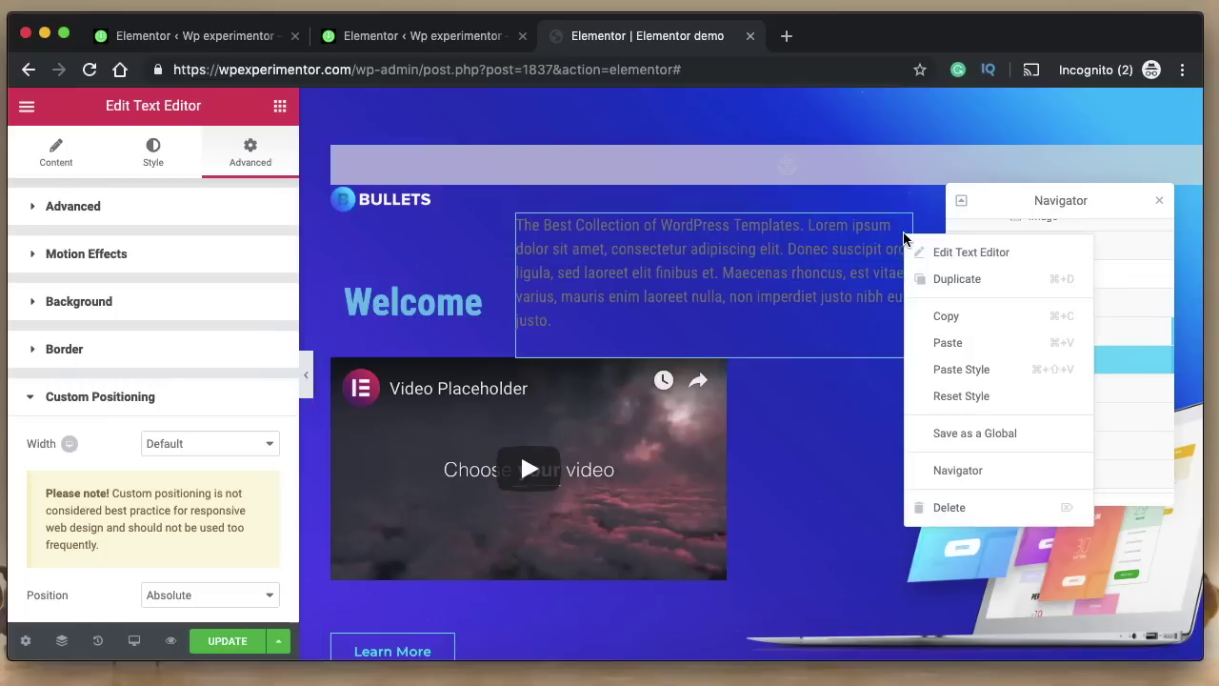
{"action": "left_click", "coordinate": [945, 396]}
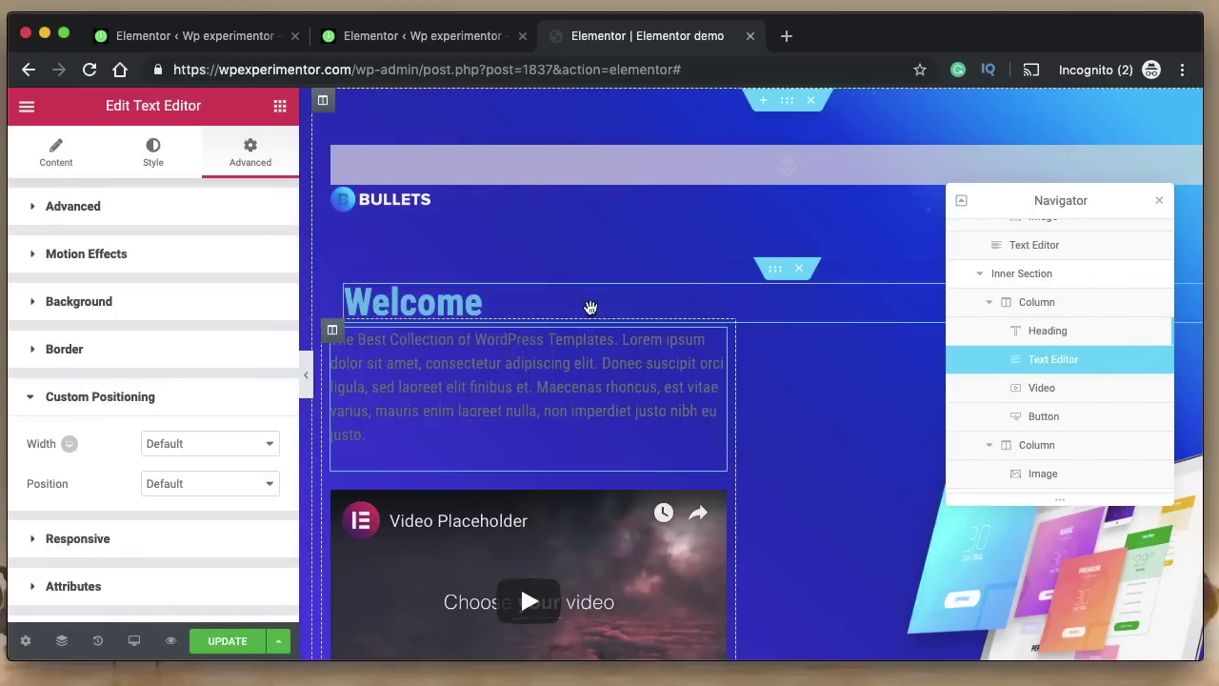
- Check the Text Editor's context options in the Navigator, compare the custom positioning of the heading and paragraph, and look through the page structure
{"action": "right_click", "coordinate": [1090, 369]}
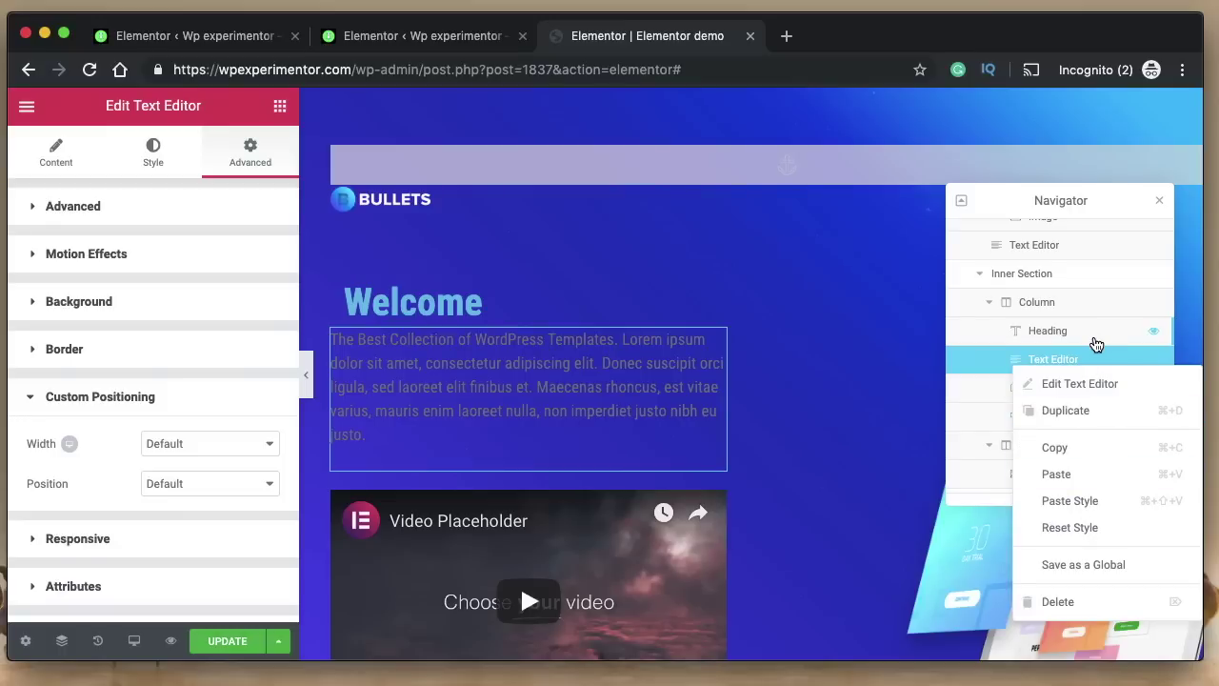
{"action": "left_click", "coordinate": [1082, 333]}
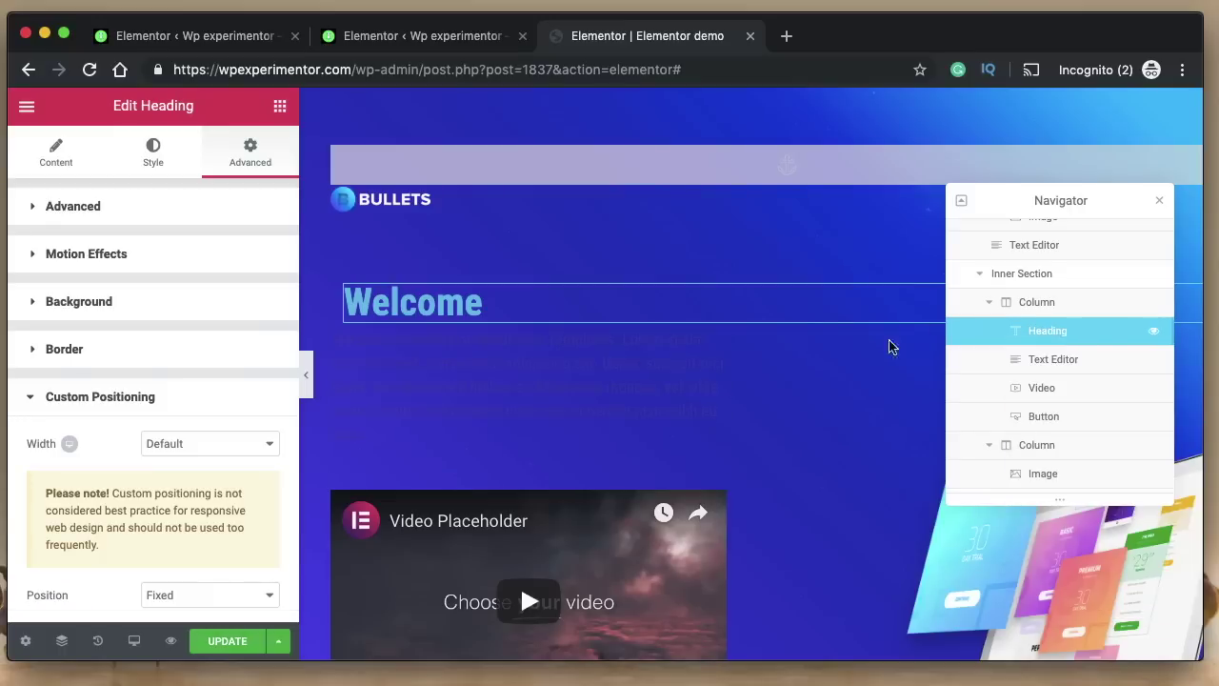
{"action": "left_click", "coordinate": [555, 367]}
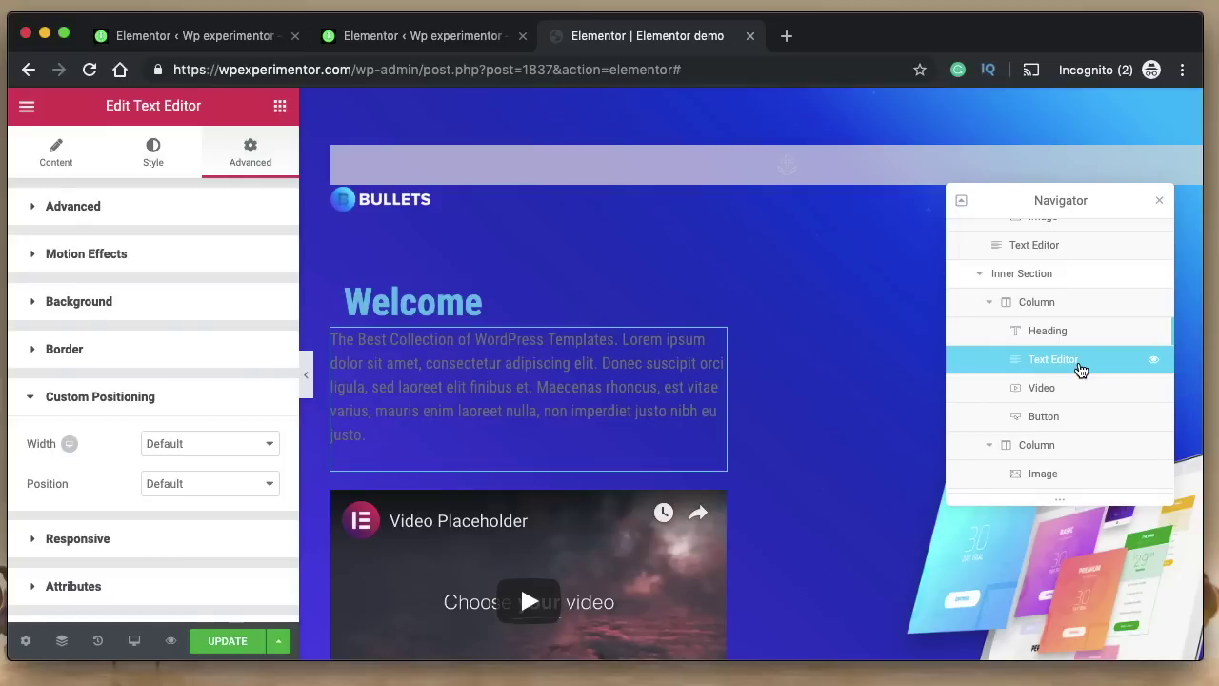
{"action": "left_click", "coordinate": [192, 406]}
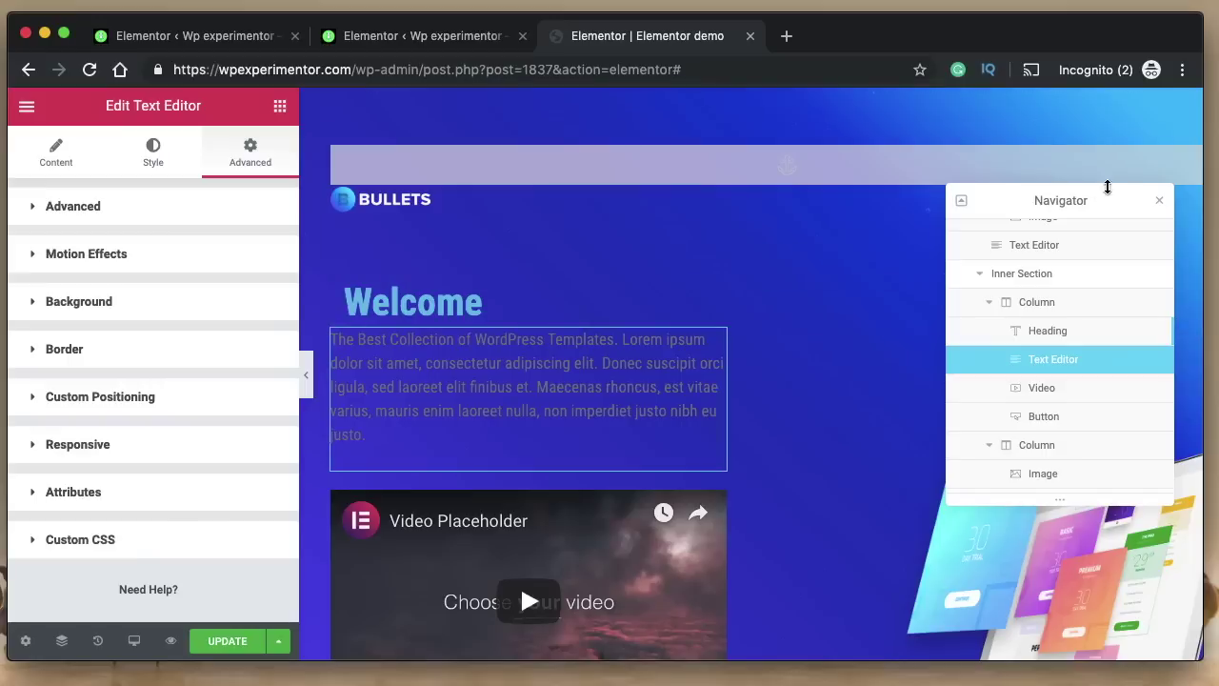
{"action": "scroll", "coordinate": [1080, 324], "scroll_direction": "up", "scroll_amount": 2}
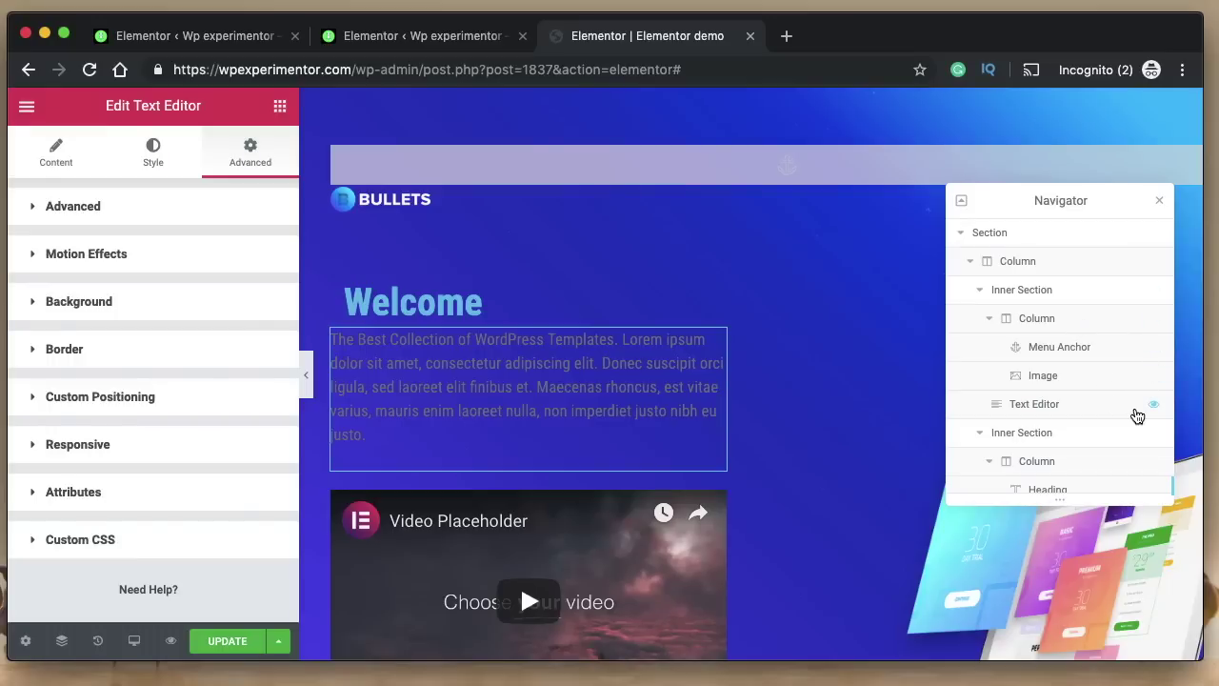
- Open the help documentation for the Text Editor widget
{"action": "key", "text": "super+Tab"}
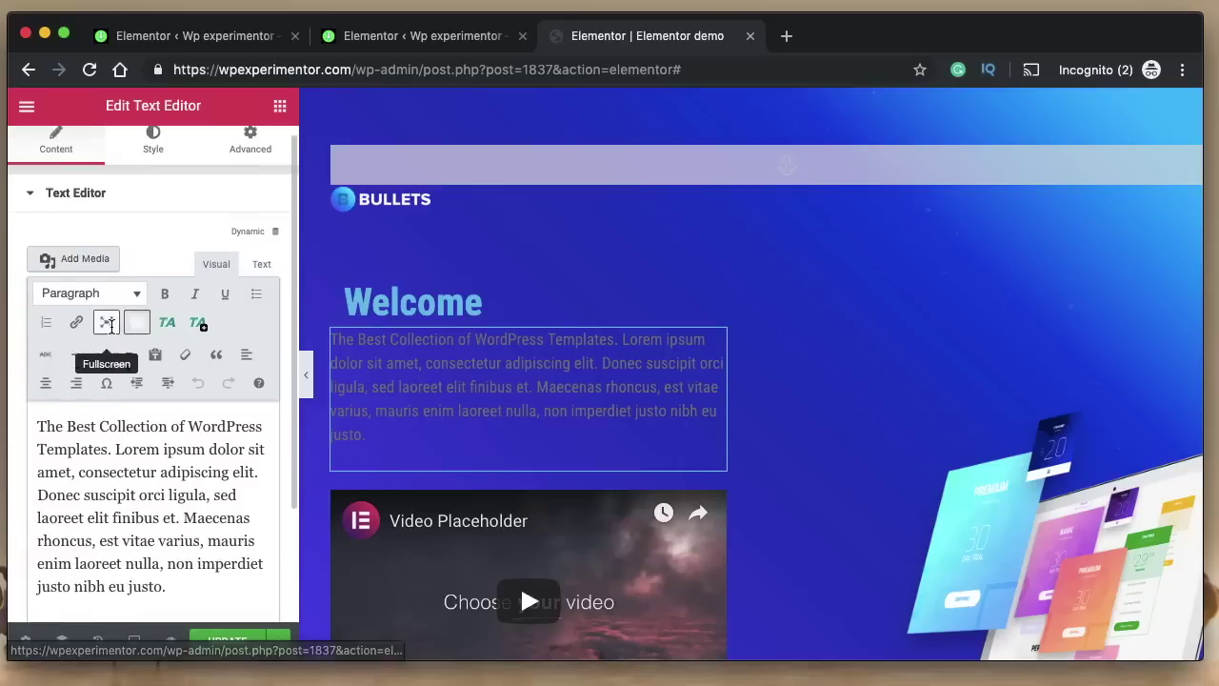
{"action": "scroll", "coordinate": [152, 381], "scroll_direction": "down", "scroll_amount": 3}
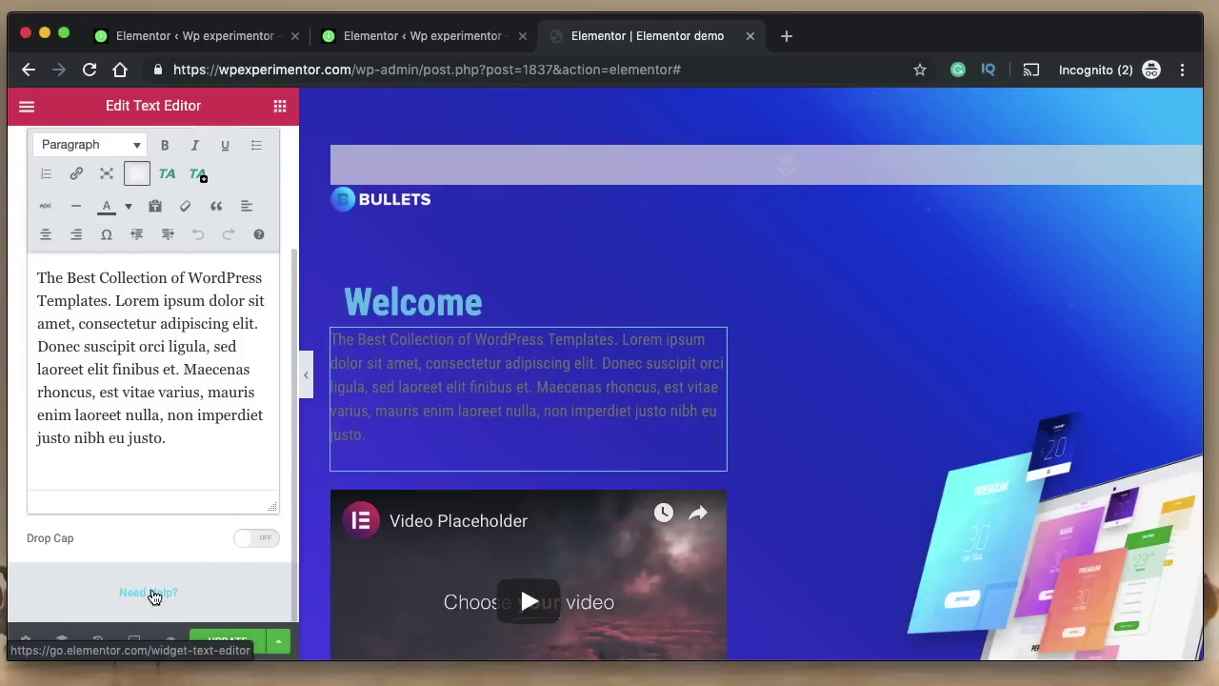
{"action": "left_click", "coordinate": [153, 596]}
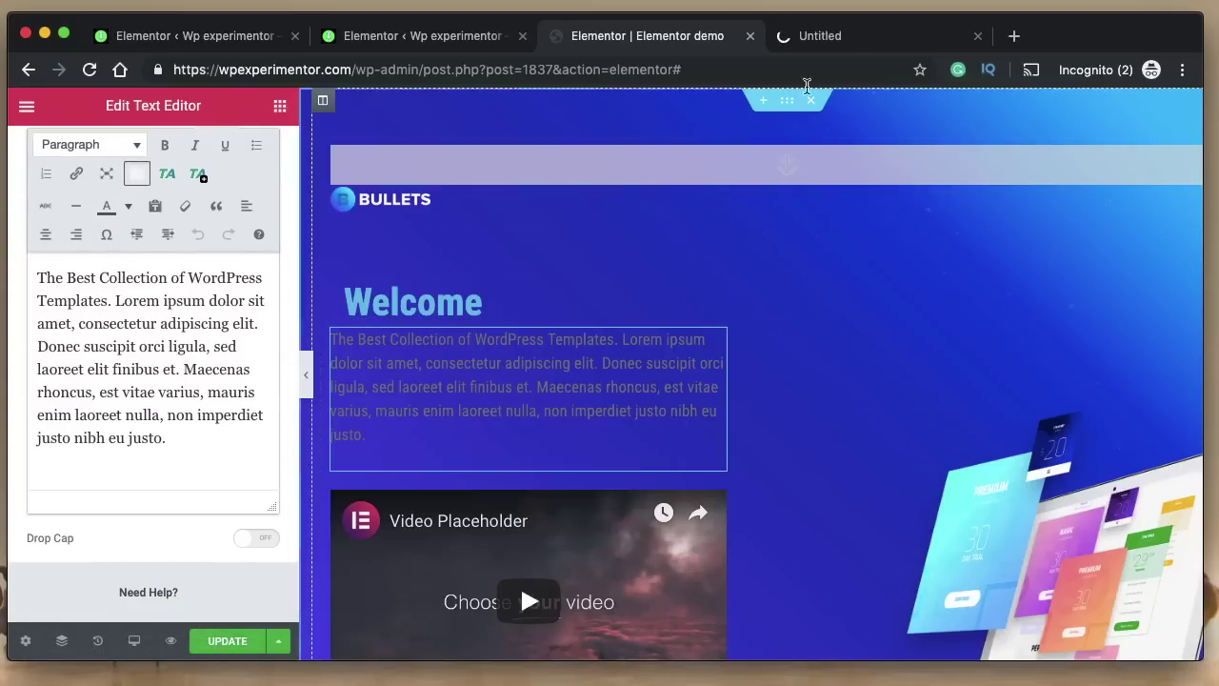
- Close the Text Editor help page and locate the help link below the widget's content settings again
{"action": "left_click", "coordinate": [842, 47]}
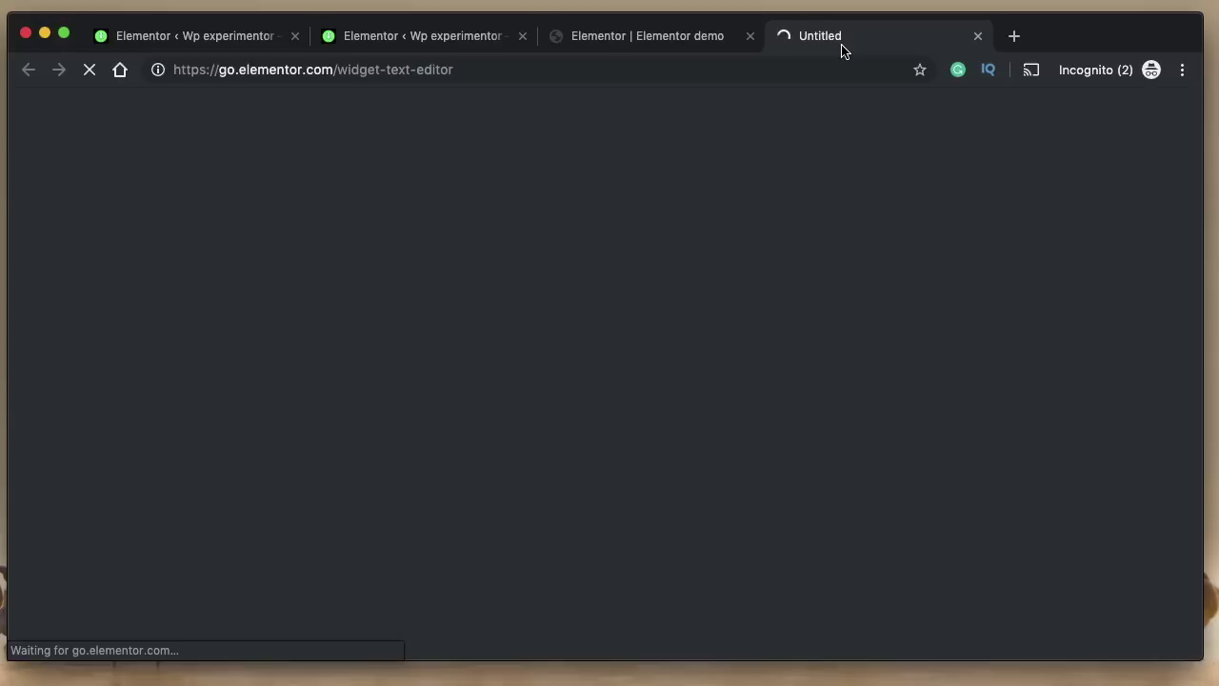
{"action": "left_click", "coordinate": [977, 36]}
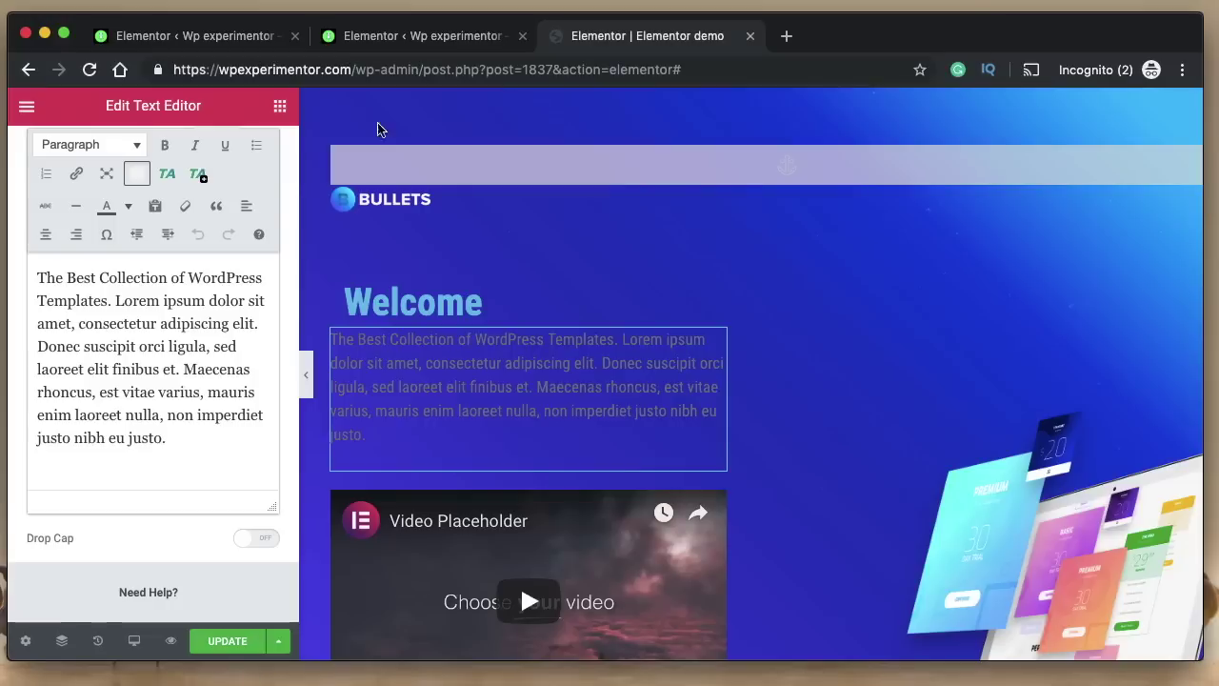
{"action": "scroll", "coordinate": [162, 166], "scroll_direction": "up", "scroll_amount": 3}
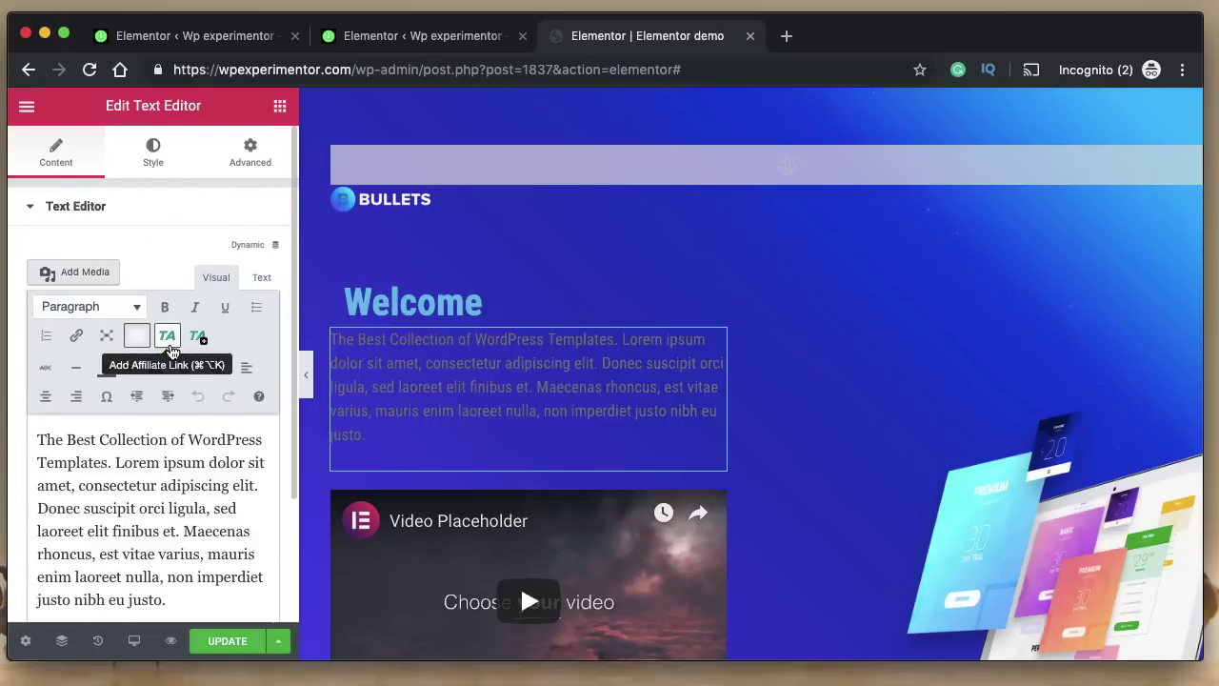
{"action": "scroll", "coordinate": [191, 338], "scroll_direction": "down", "scroll_amount": 2}
{"action": "scroll", "coordinate": [86, 602], "scroll_direction": "down", "scroll_amount": 2}
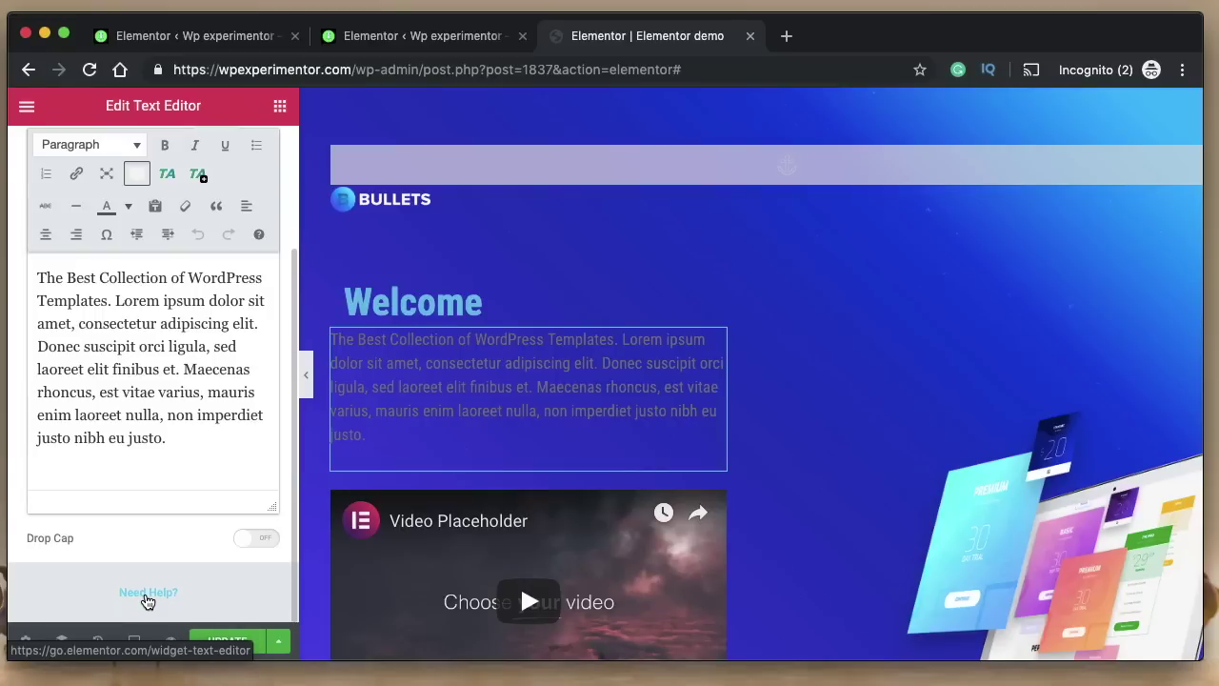
- Open the help documentation for the Welcome heading from its widget settings
{"action": "left_click", "coordinate": [280, 108]}
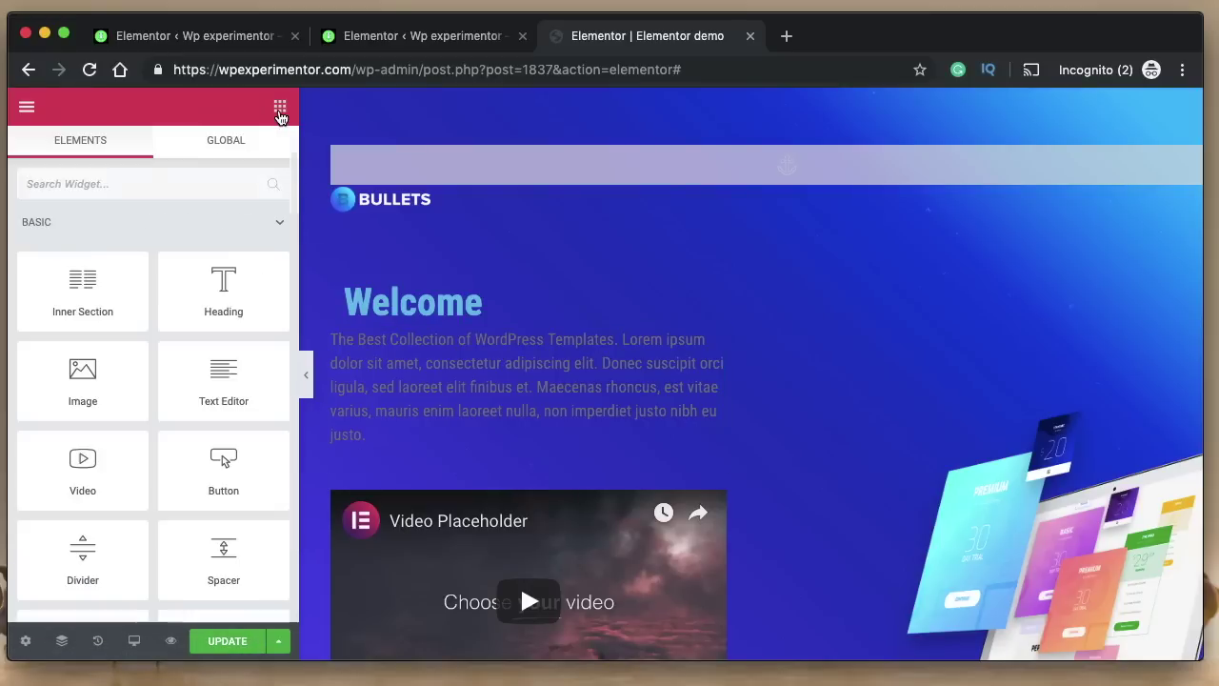
{"action": "left_click", "coordinate": [416, 302]}
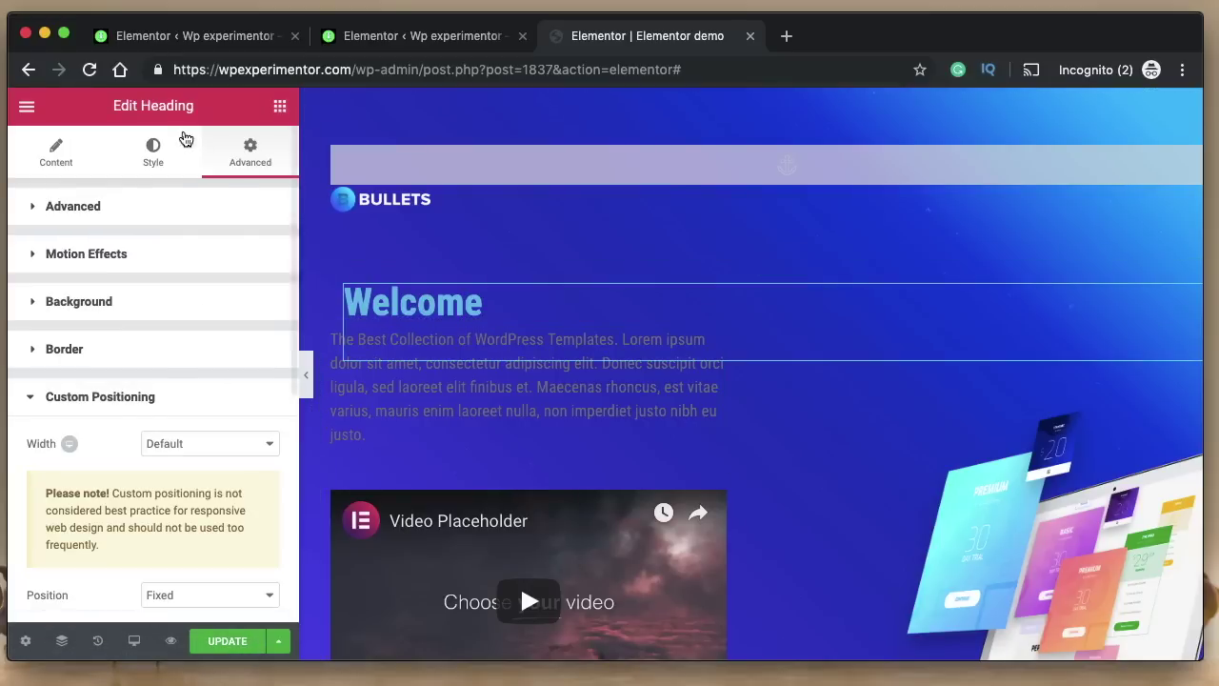
{"action": "scroll", "coordinate": [136, 435], "scroll_direction": "down", "scroll_amount": 5}
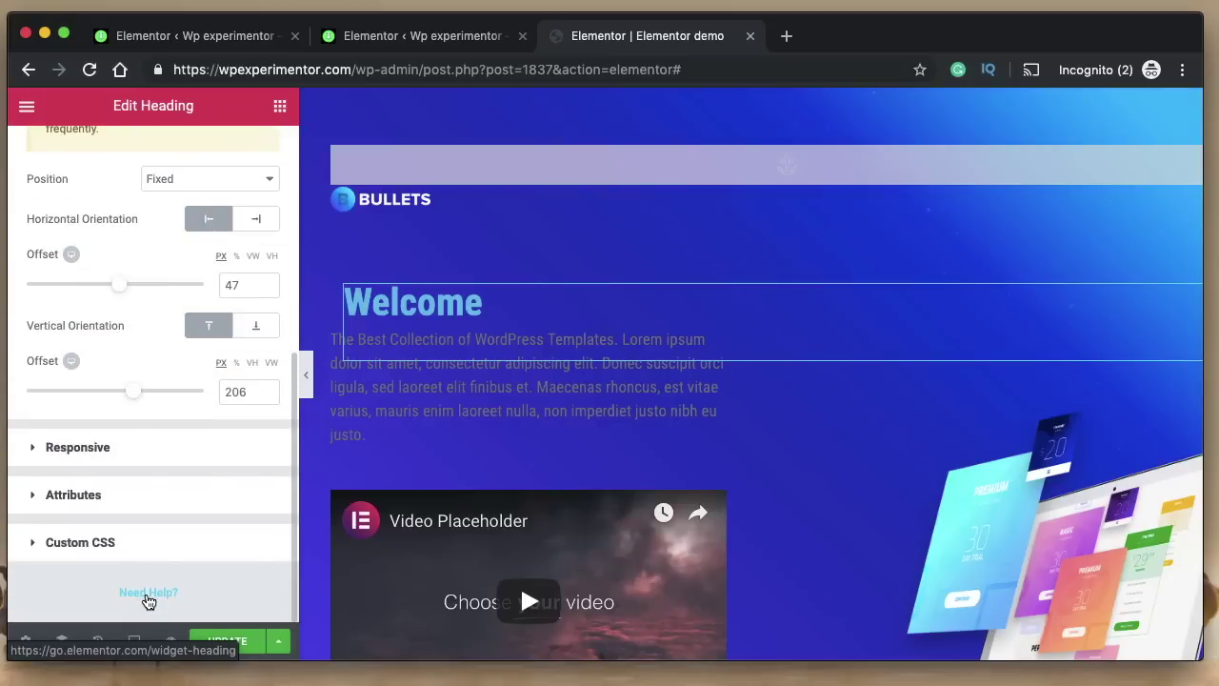
{"action": "left_click", "coordinate": [147, 601]}
{"action": "left_click", "coordinate": [862, 42]}
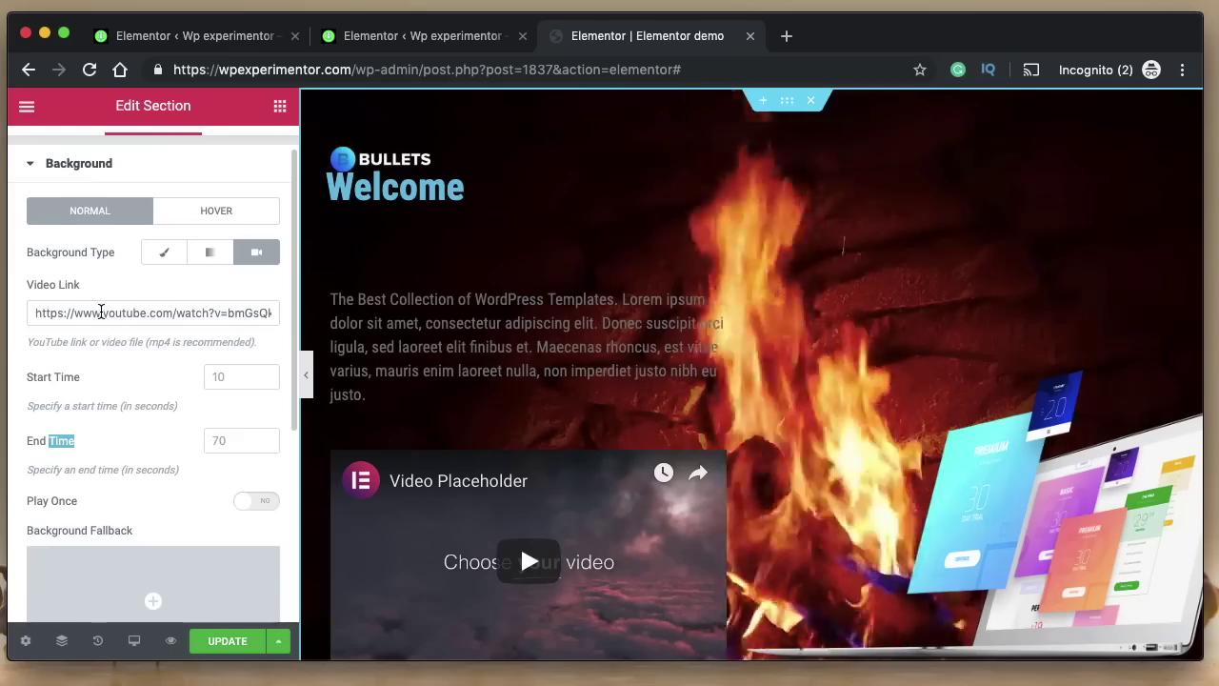
- Examine the section's background video settings, including the video link, start and end time, Play Once and fallback image
{"action": "triple_click", "coordinate": [100, 313]}
{"action": "left_click", "coordinate": [100, 312]}
{"action": "triple_click", "coordinate": [100, 312]}
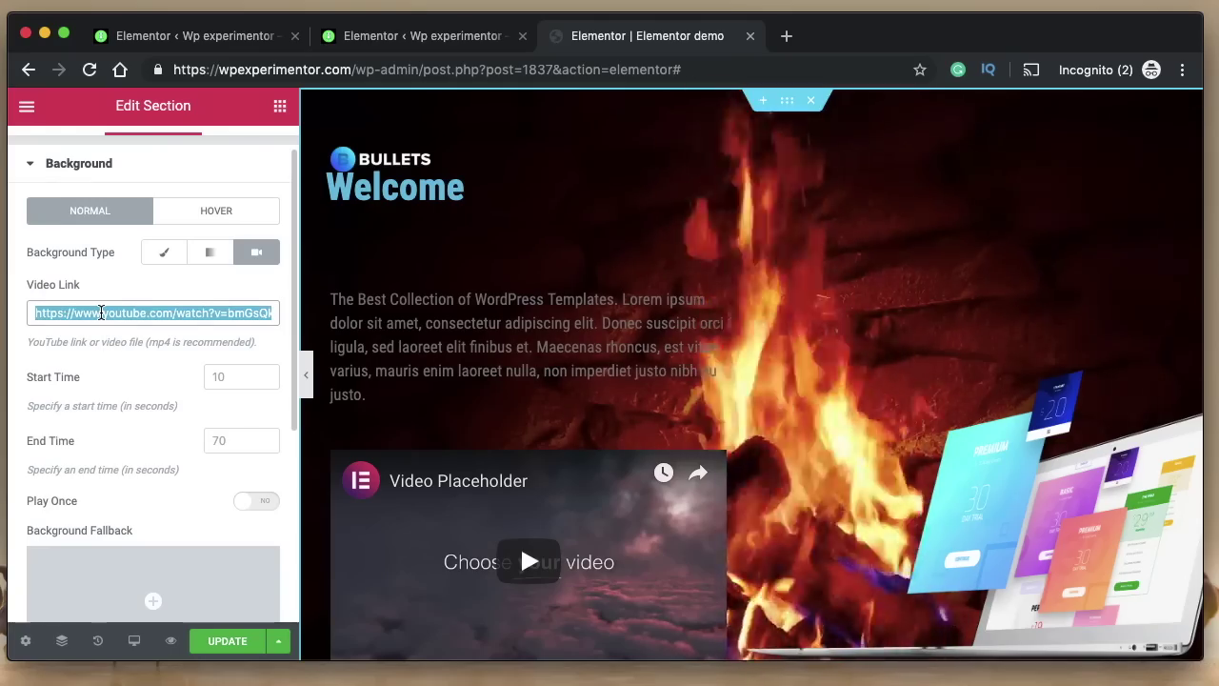
{"action": "left_click", "coordinate": [100, 313]}
{"action": "triple_click", "coordinate": [101, 319]}
{"action": "left_click", "coordinate": [100, 324]}
{"action": "scroll", "coordinate": [142, 257], "scroll_direction": "up", "scroll_amount": 1}
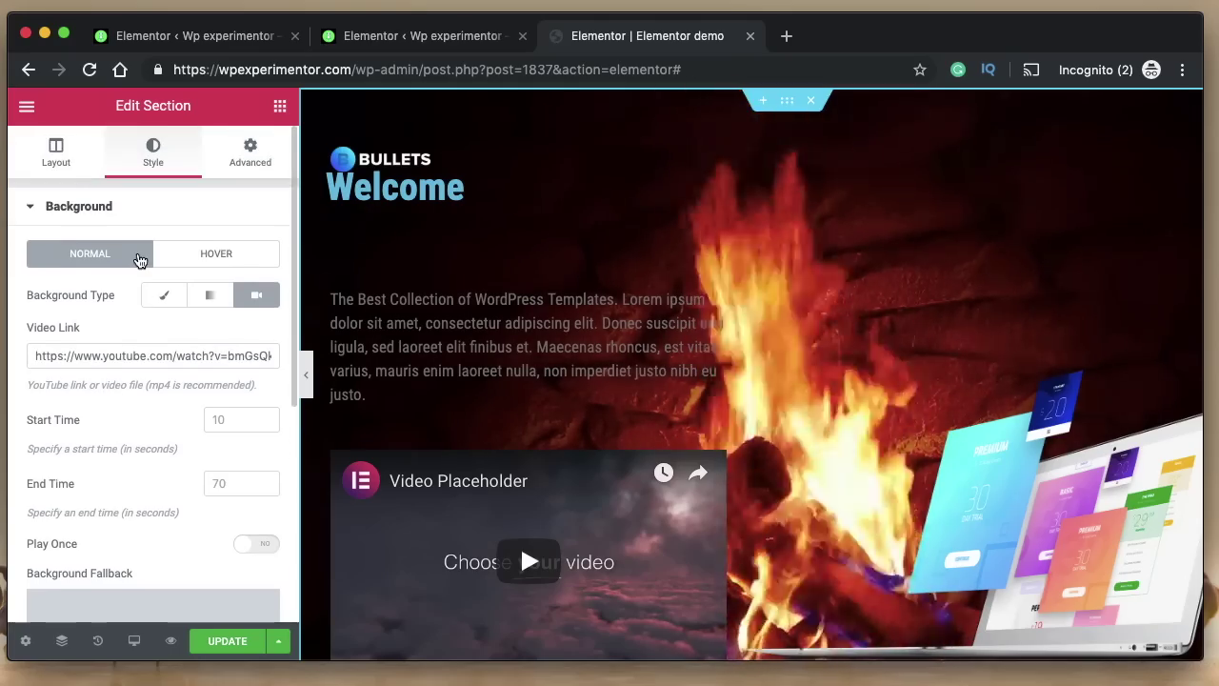
{"action": "scroll", "coordinate": [135, 371], "scroll_direction": "down", "scroll_amount": 2}
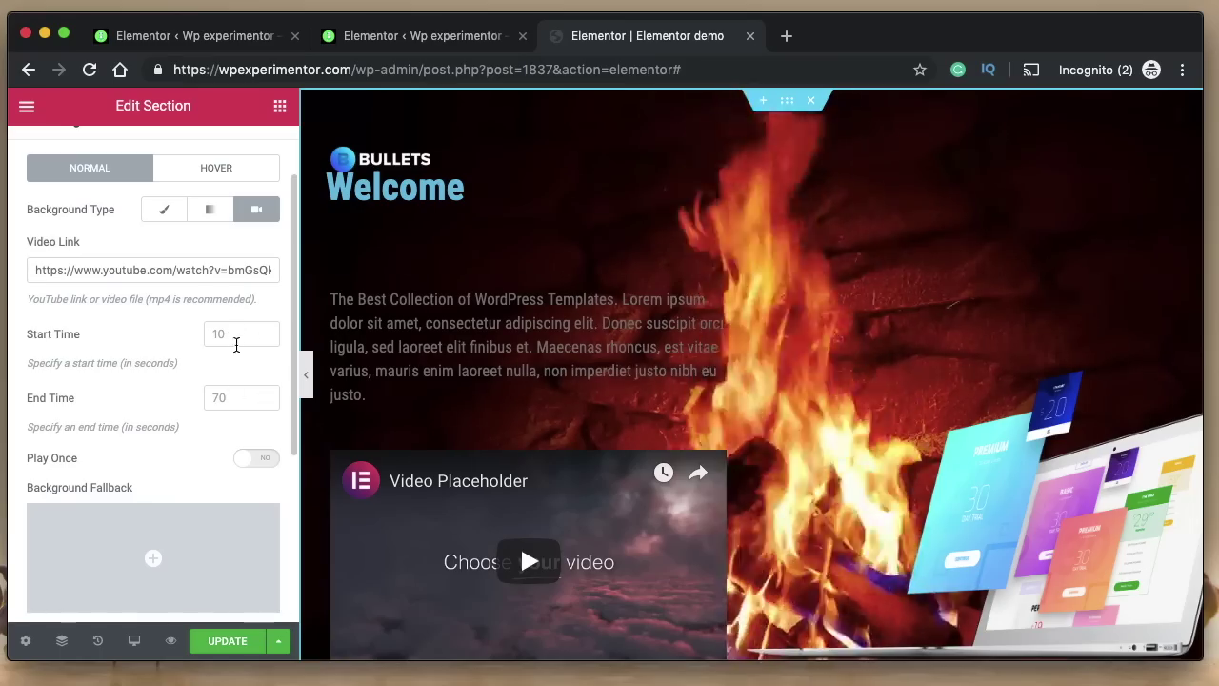
{"action": "scroll", "coordinate": [134, 408], "scroll_direction": "down", "scroll_amount": 1}
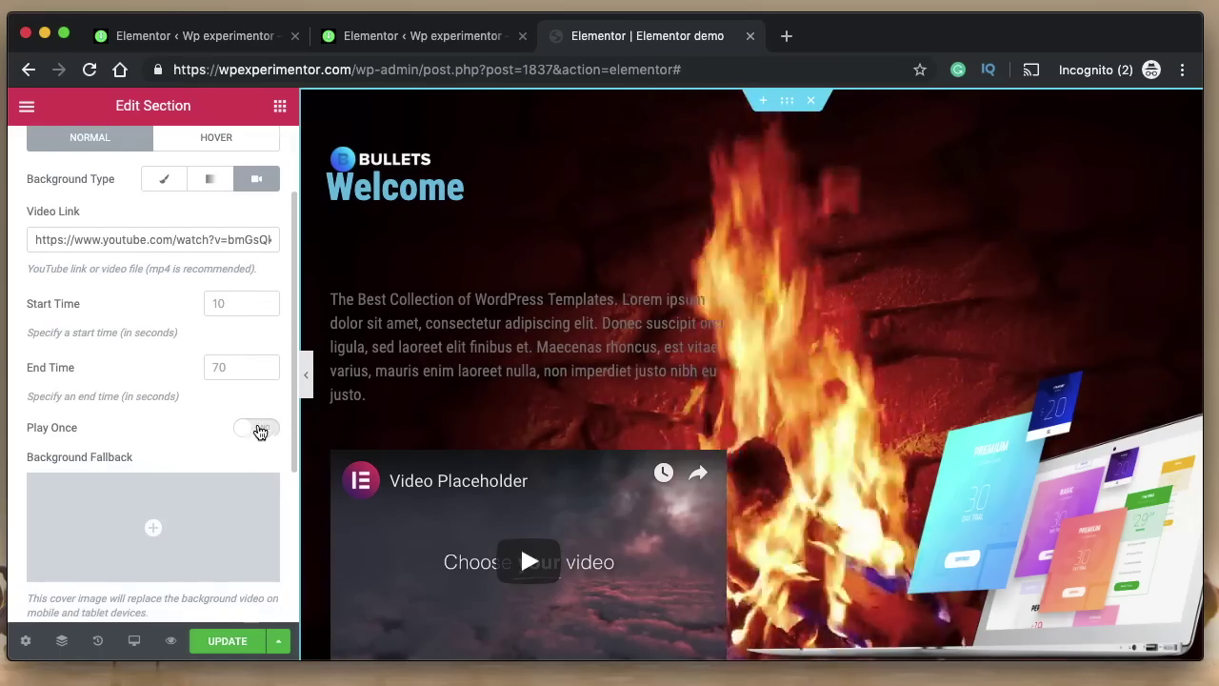
- Enable Play Once for the section's background video
{"action": "left_click", "coordinate": [250, 430]}
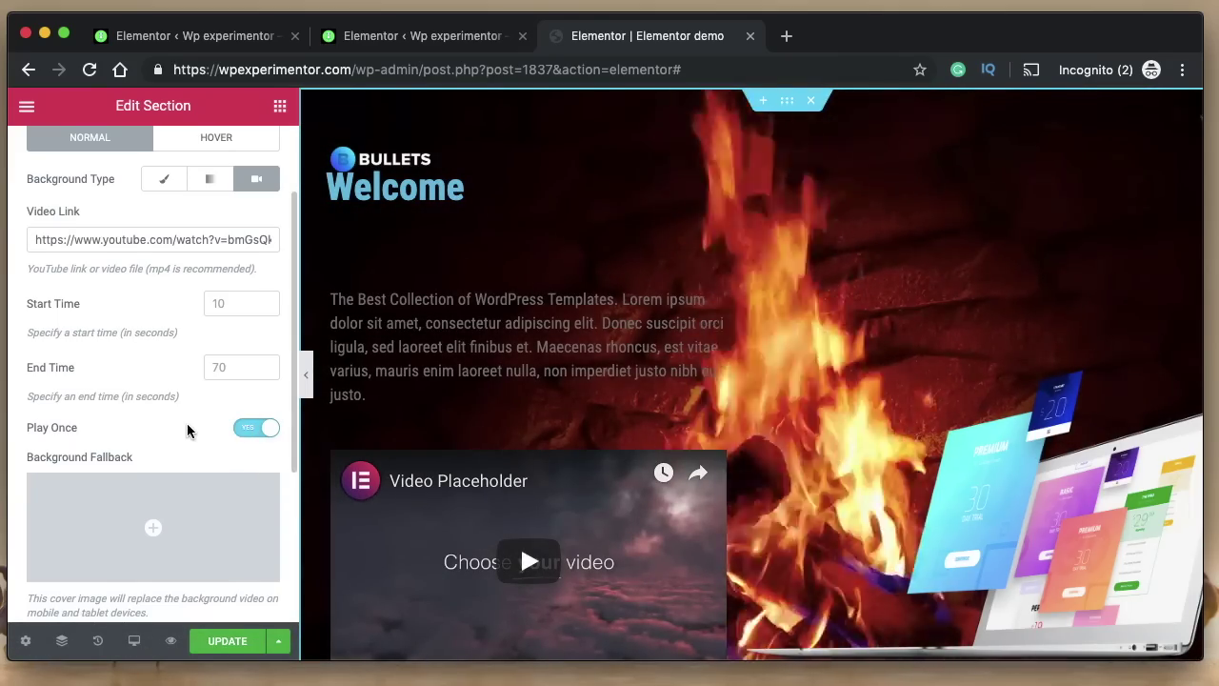
{"action": "scroll", "coordinate": [182, 427], "scroll_direction": "up", "scroll_amount": 1}
{"action": "scroll", "coordinate": [152, 359], "scroll_direction": "up", "scroll_amount": 2}
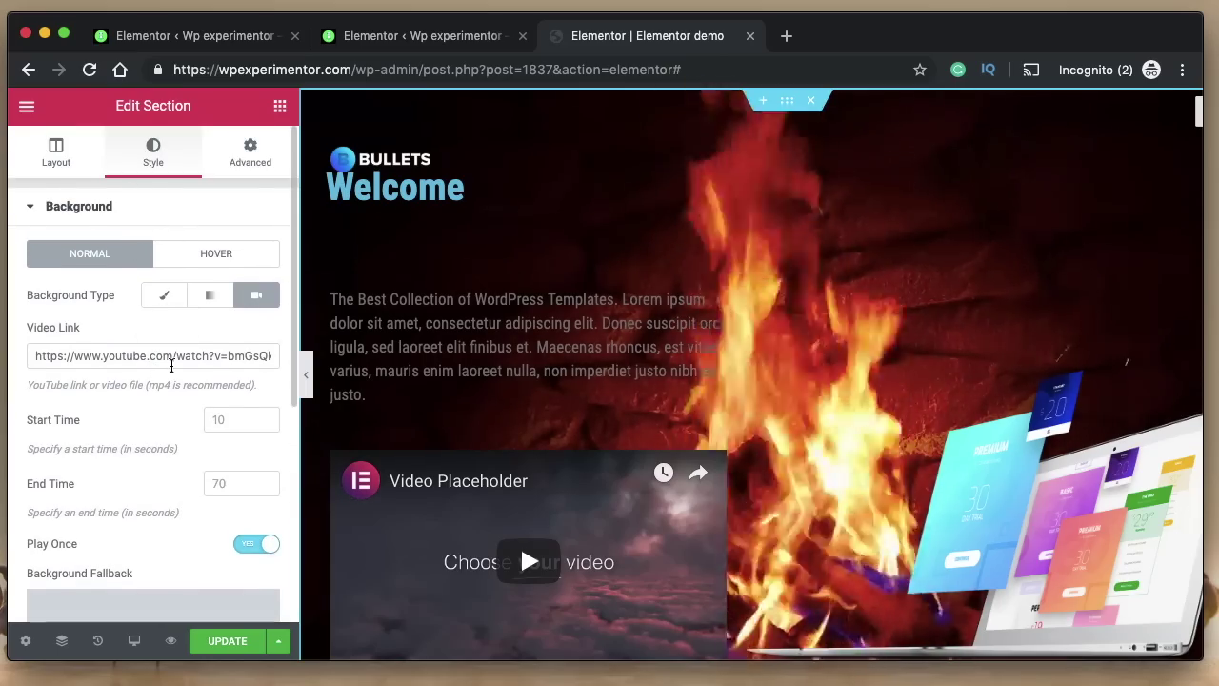
- Switch the section's background type to Classic and use blob-shape-1.svg from the media library as its image
{"action": "left_click", "coordinate": [164, 295]}
{"action": "scroll", "coordinate": [163, 294], "scroll_direction": "down", "scroll_amount": 1}
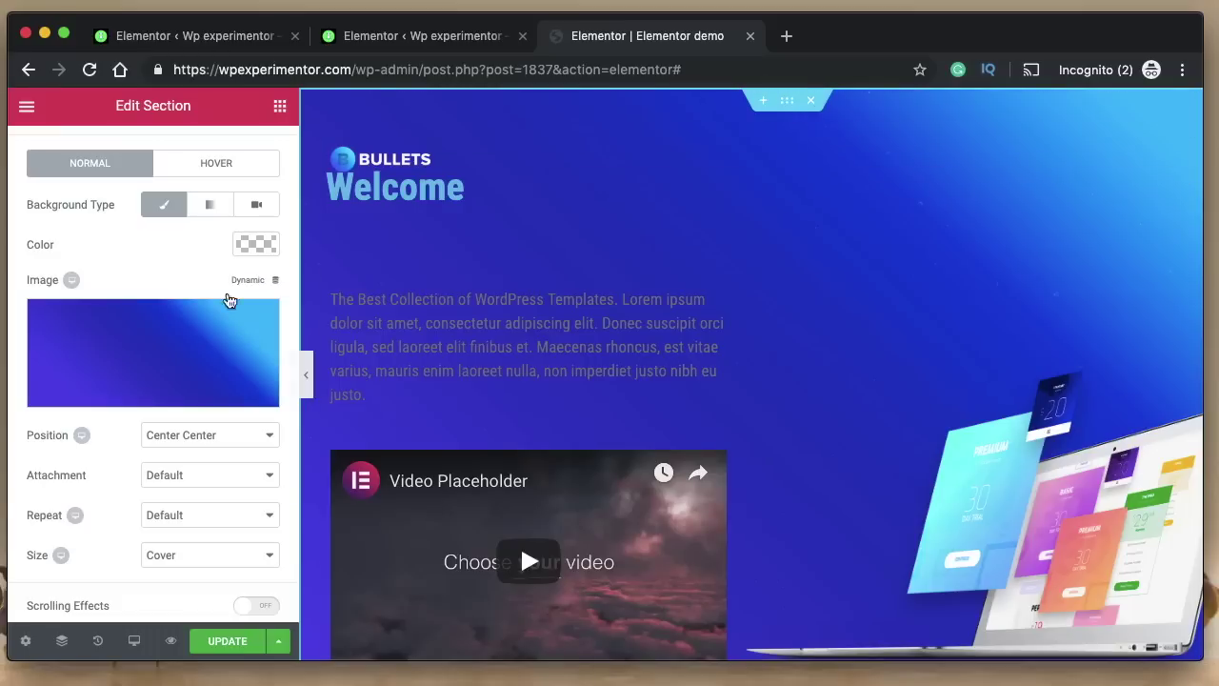
{"action": "mouse_move", "coordinate": [165, 345]}
{"action": "left_click", "coordinate": [149, 393]}
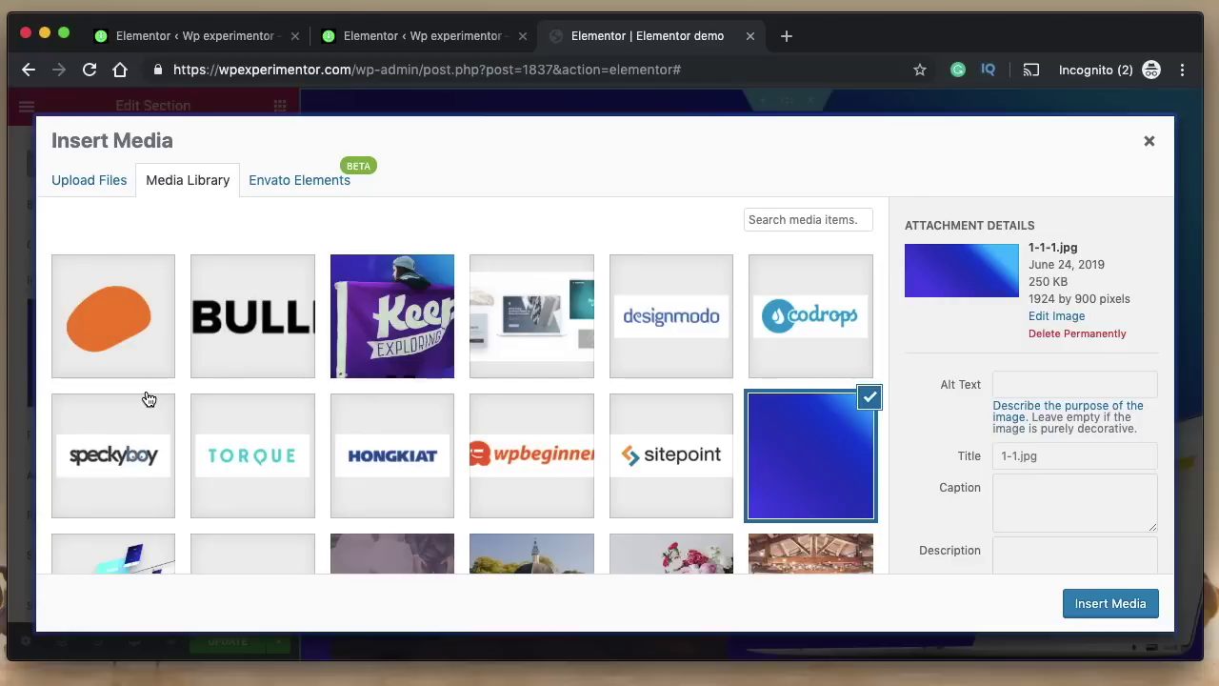
{"action": "left_click", "coordinate": [135, 315]}
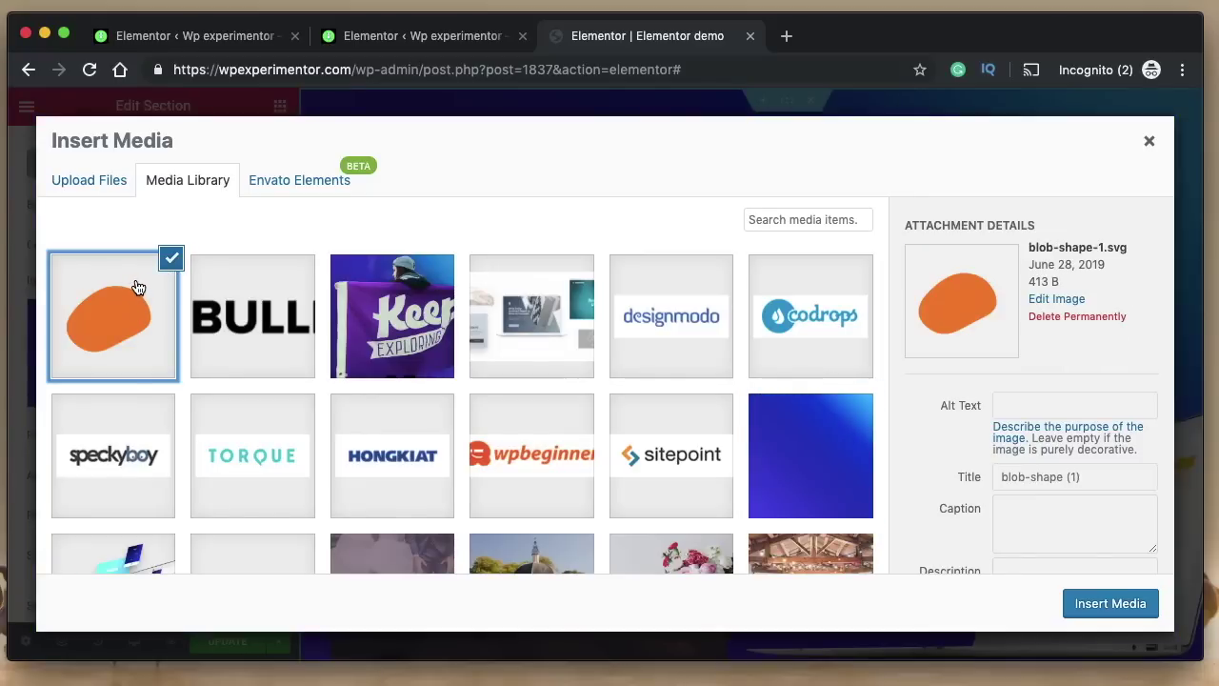
{"action": "left_click", "coordinate": [1102, 617]}
- Set the section background image's repeat to Repeat and its size to Contain
{"action": "scroll", "coordinate": [895, 328], "scroll_direction": "down", "scroll_amount": 2}
{"action": "scroll", "coordinate": [111, 377], "scroll_direction": "down", "scroll_amount": 1}
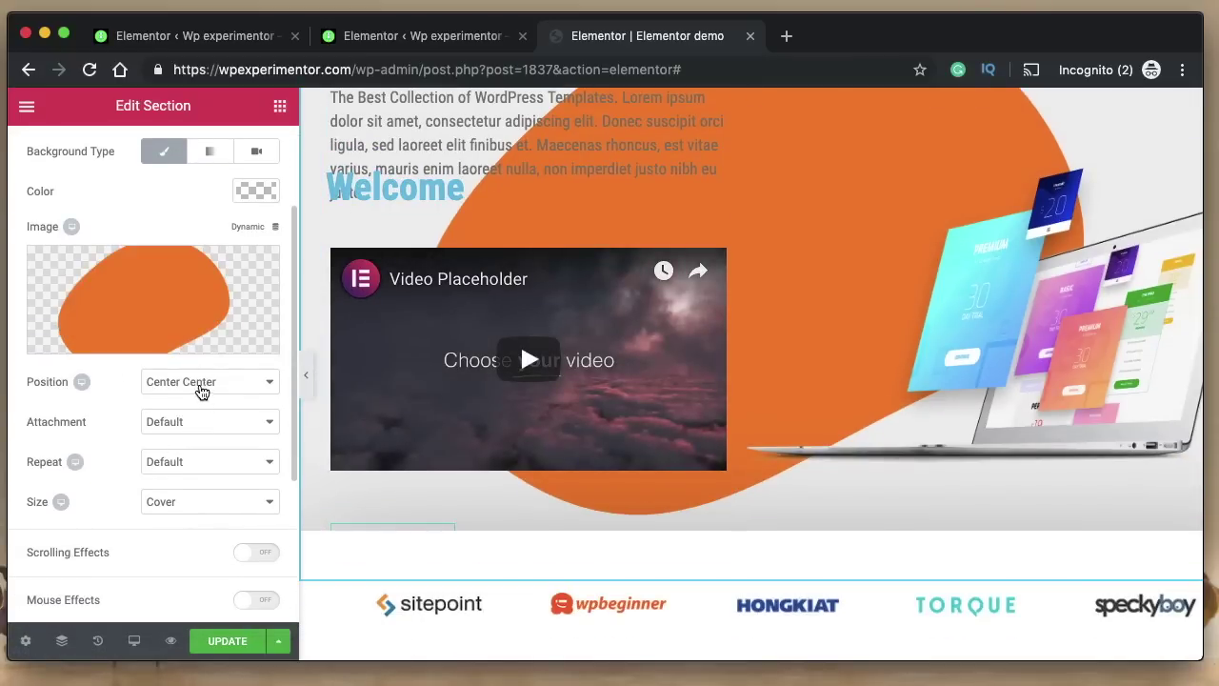
{"action": "left_click", "coordinate": [201, 467]}
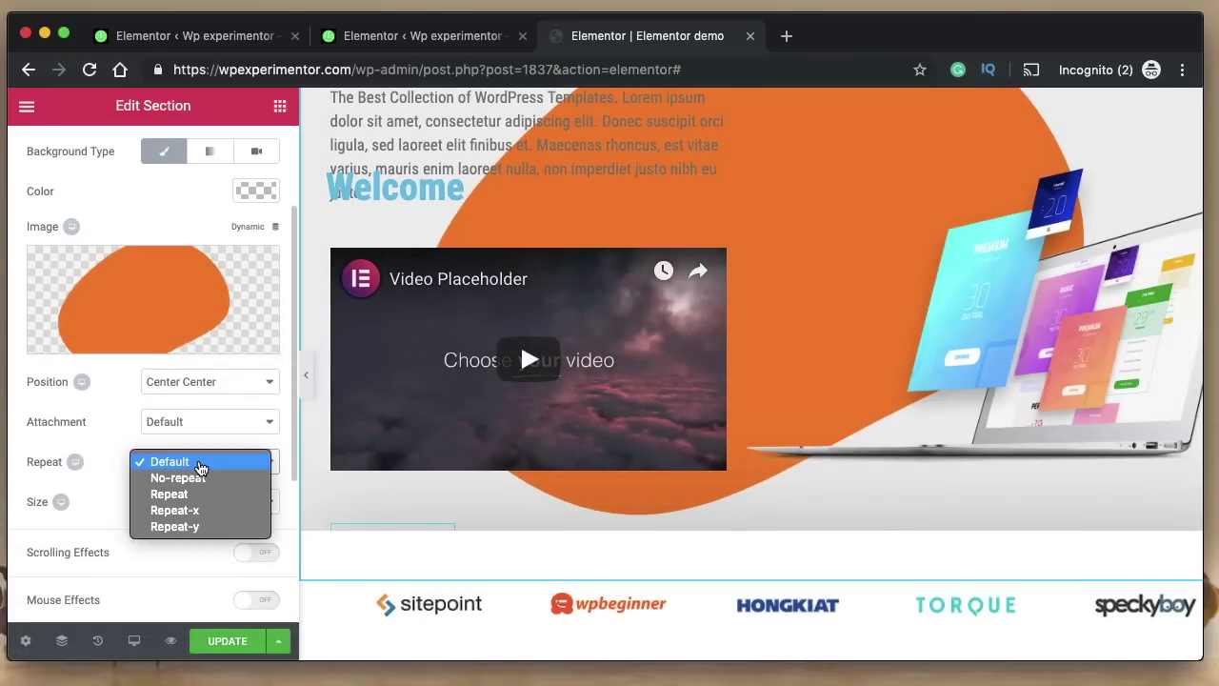
{"action": "left_click", "coordinate": [195, 493]}
{"action": "left_click", "coordinate": [201, 507]}
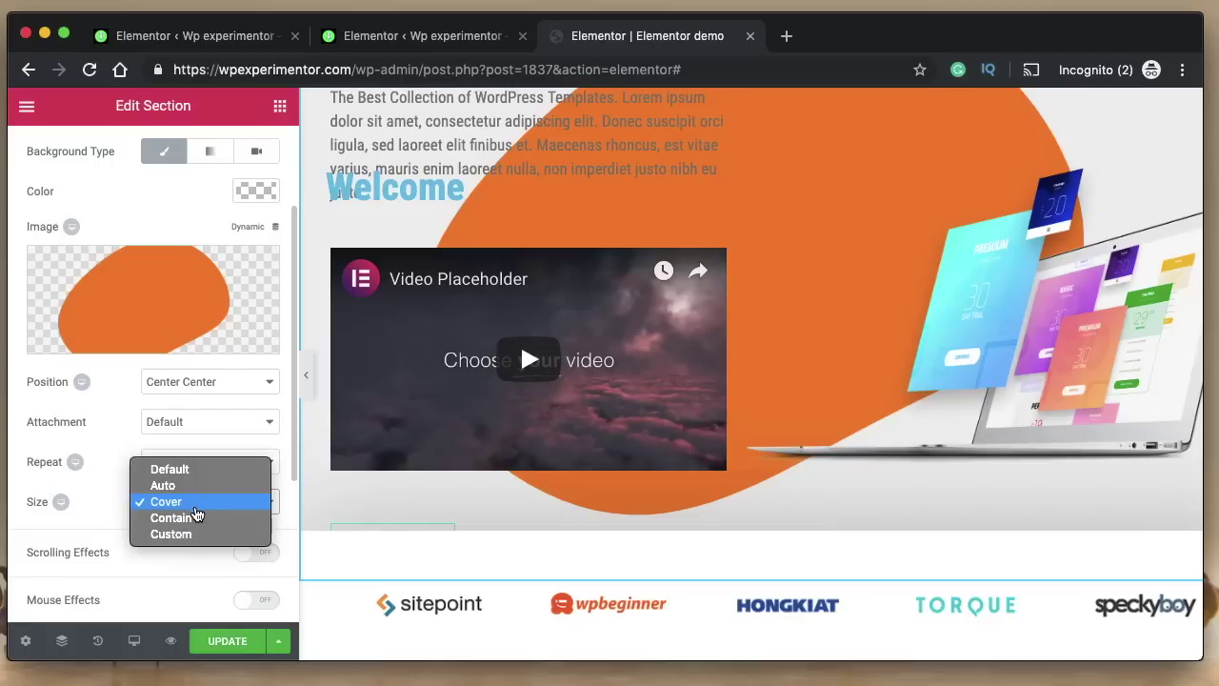
{"action": "left_click", "coordinate": [196, 514]}
- Change the section background image's repeat to Repeat-x and its position to Top Right, and check the section
{"action": "left_click", "coordinate": [210, 463]}
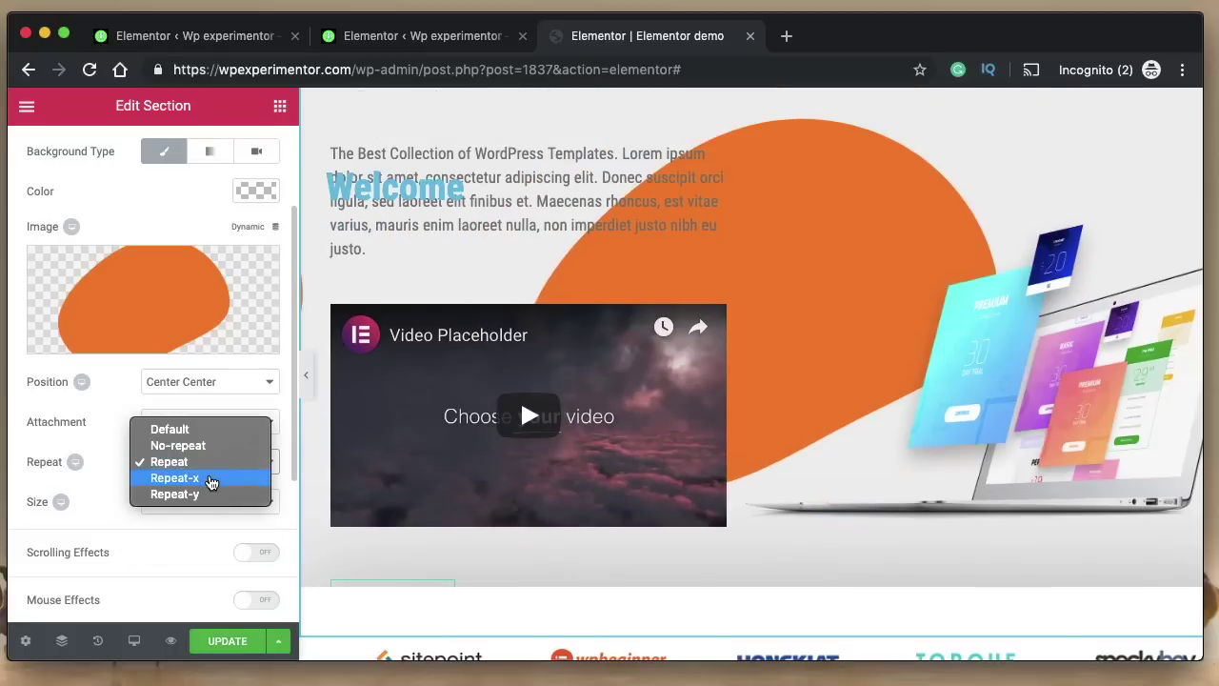
{"action": "left_click", "coordinate": [209, 481]}
{"action": "left_click", "coordinate": [200, 385]}
{"action": "left_click", "coordinate": [193, 351]}
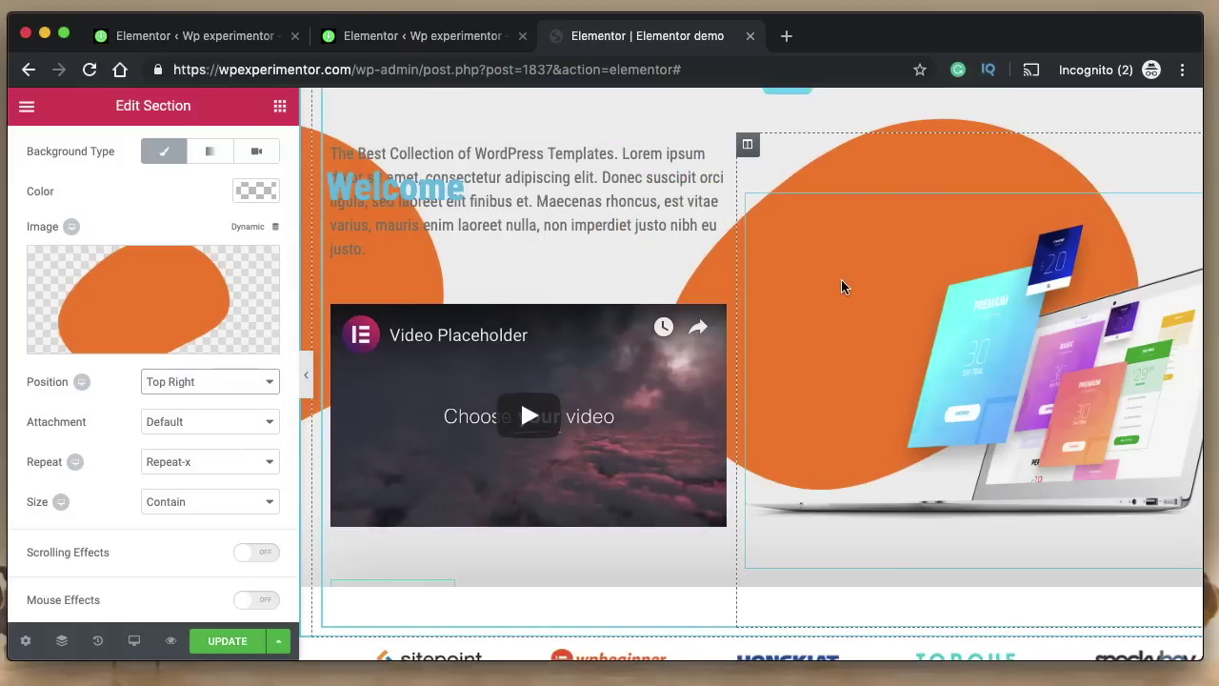
{"action": "scroll", "coordinate": [841, 286], "scroll_direction": "up", "scroll_amount": 2}
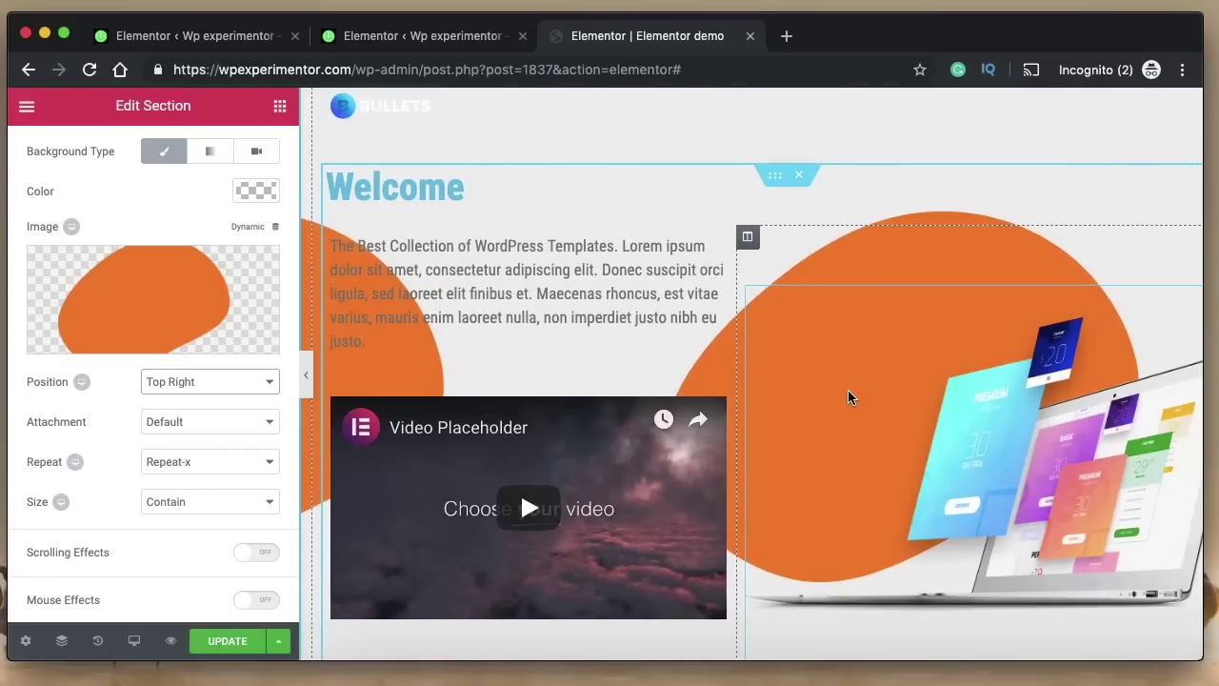
{"action": "scroll", "coordinate": [848, 396], "scroll_direction": "up", "scroll_amount": 1}
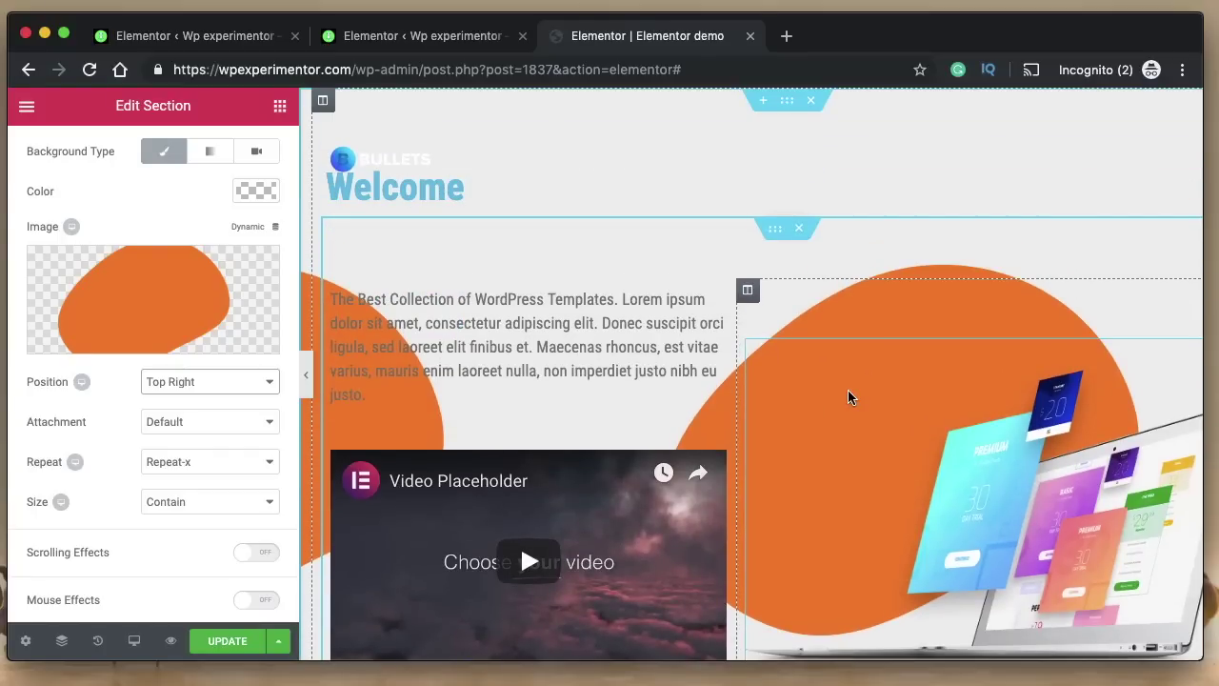
{"action": "scroll", "coordinate": [847, 397], "scroll_direction": "down", "scroll_amount": 2}
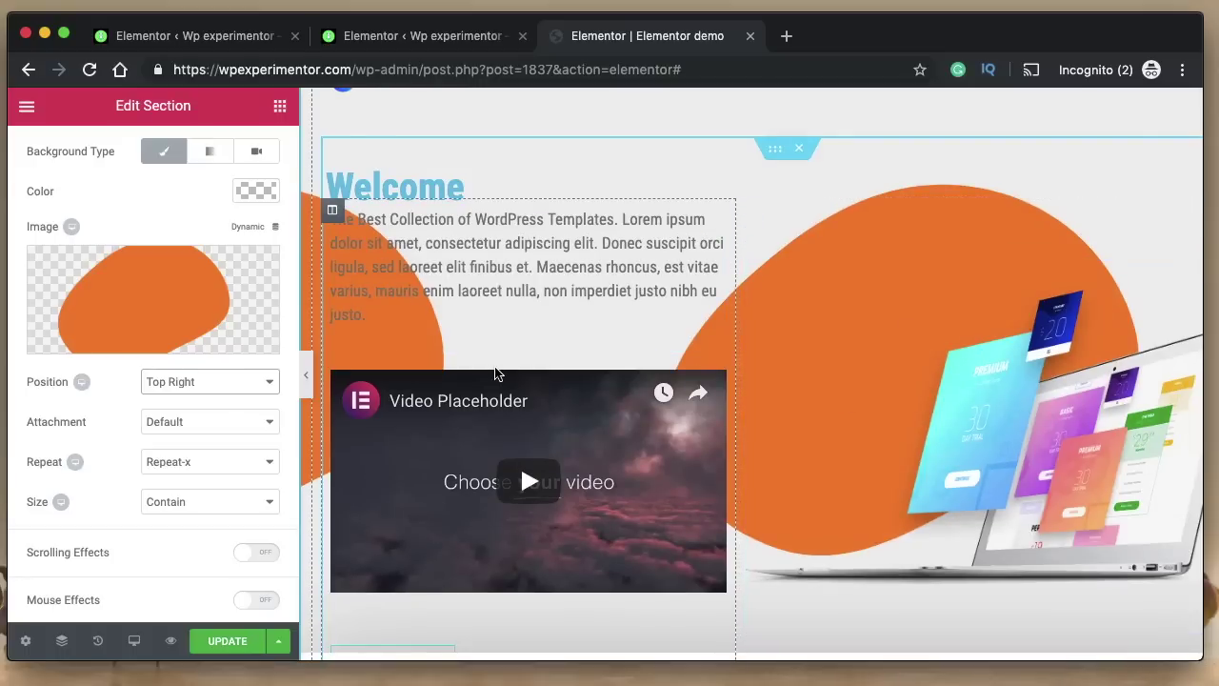
- Set the Video widget's aspect ratio to 9:16 and inspect the full height of the vertical video
{"action": "mouse_move", "coordinate": [212, 299]}
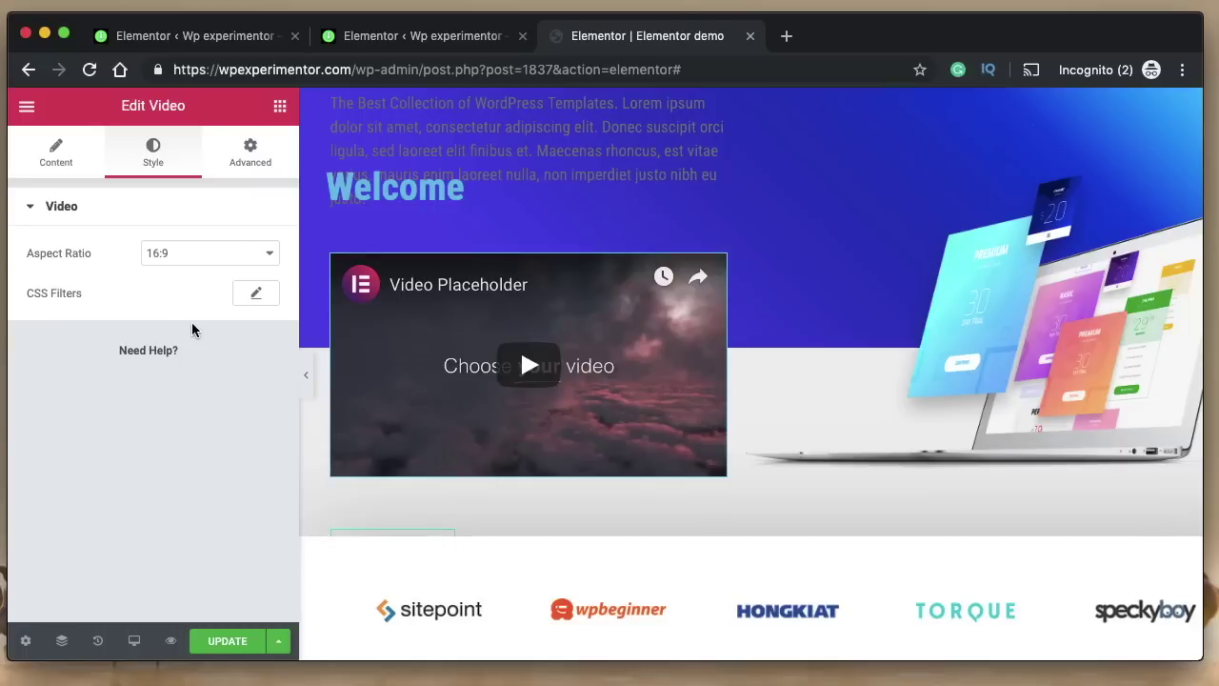
{"action": "left_click", "coordinate": [190, 255]}
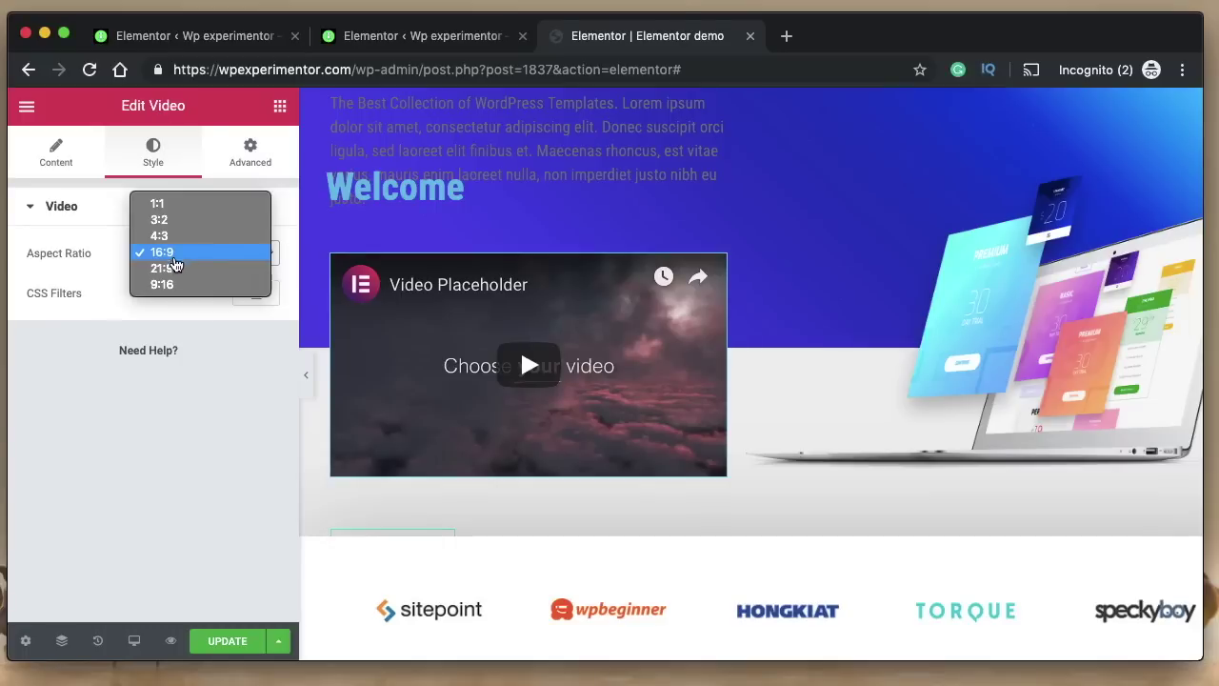
{"action": "left_click", "coordinate": [167, 283]}
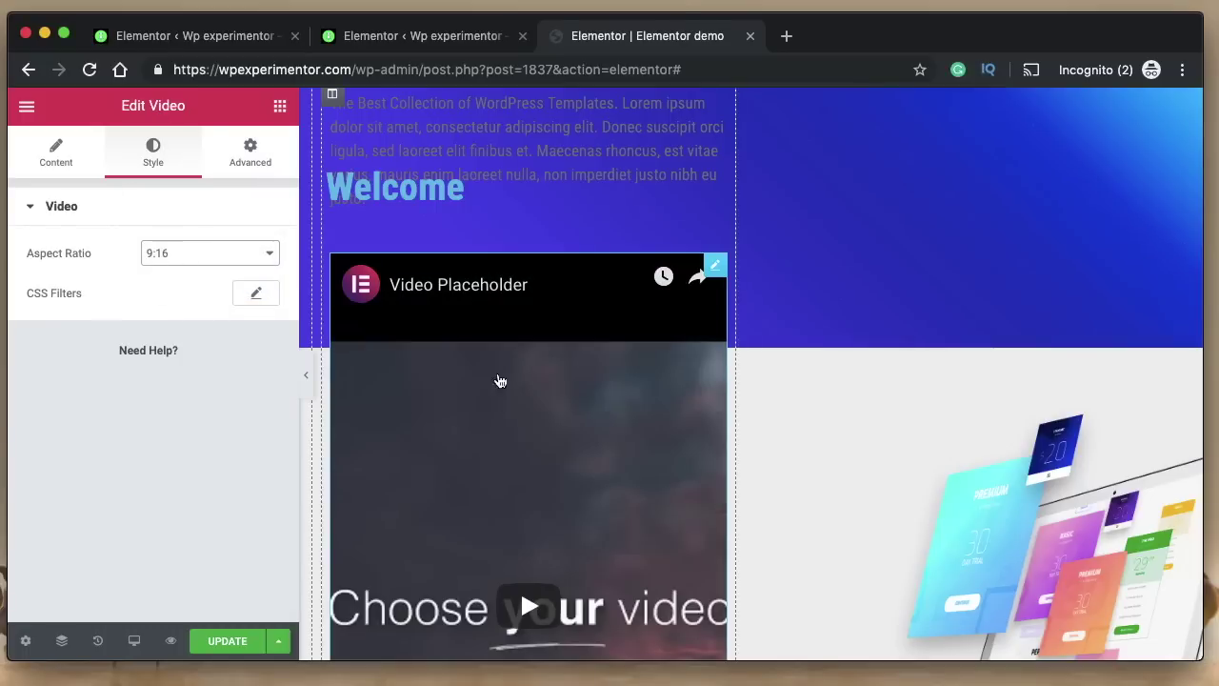
{"action": "scroll", "coordinate": [512, 427], "scroll_direction": "down", "scroll_amount": 3}
{"action": "scroll", "coordinate": [428, 458], "scroll_direction": "up", "scroll_amount": 3}
{"action": "scroll", "coordinate": [490, 335], "scroll_direction": "down", "scroll_amount": 5}
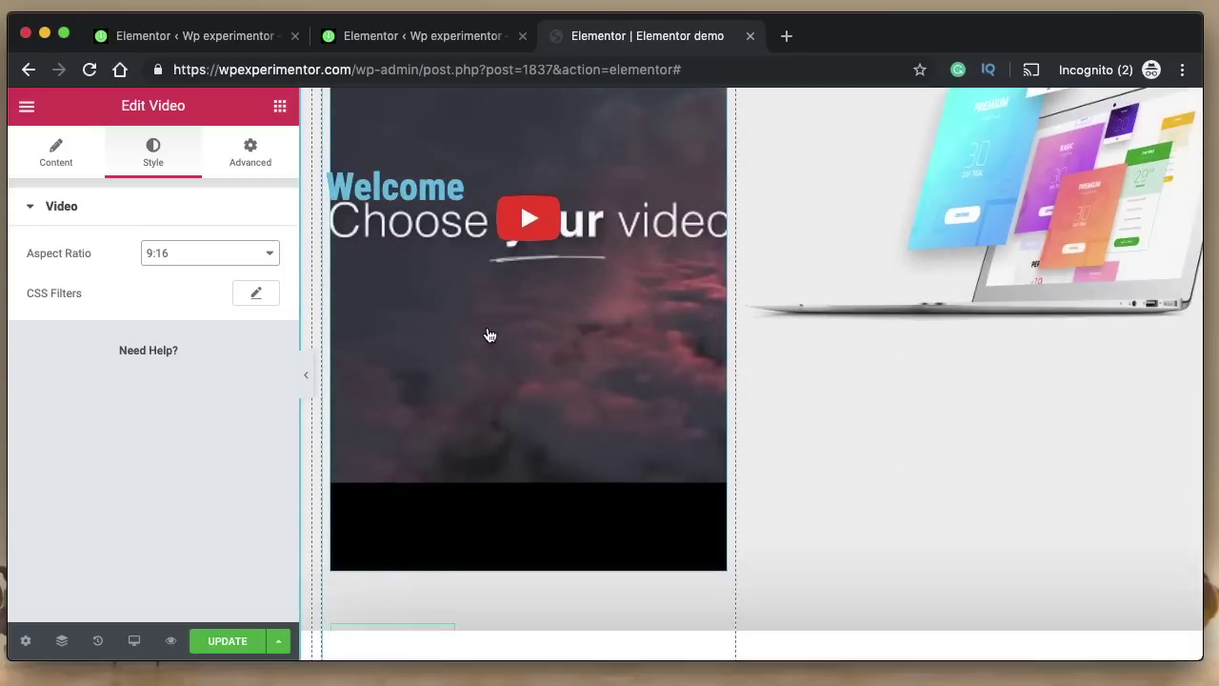
{"action": "scroll", "coordinate": [489, 334], "scroll_direction": "up", "scroll_amount": 5}
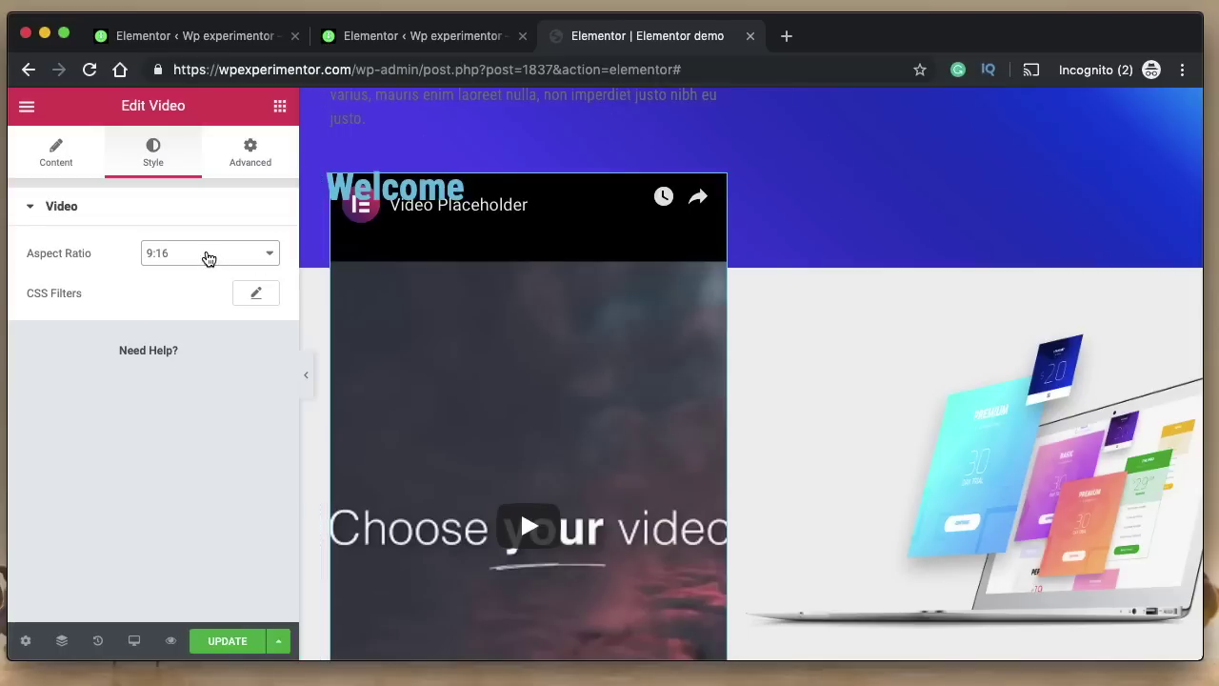
- Check the Video widget's source options and content settings, and return to its style settings to review the vertical video
{"action": "left_click", "coordinate": [55, 151]}
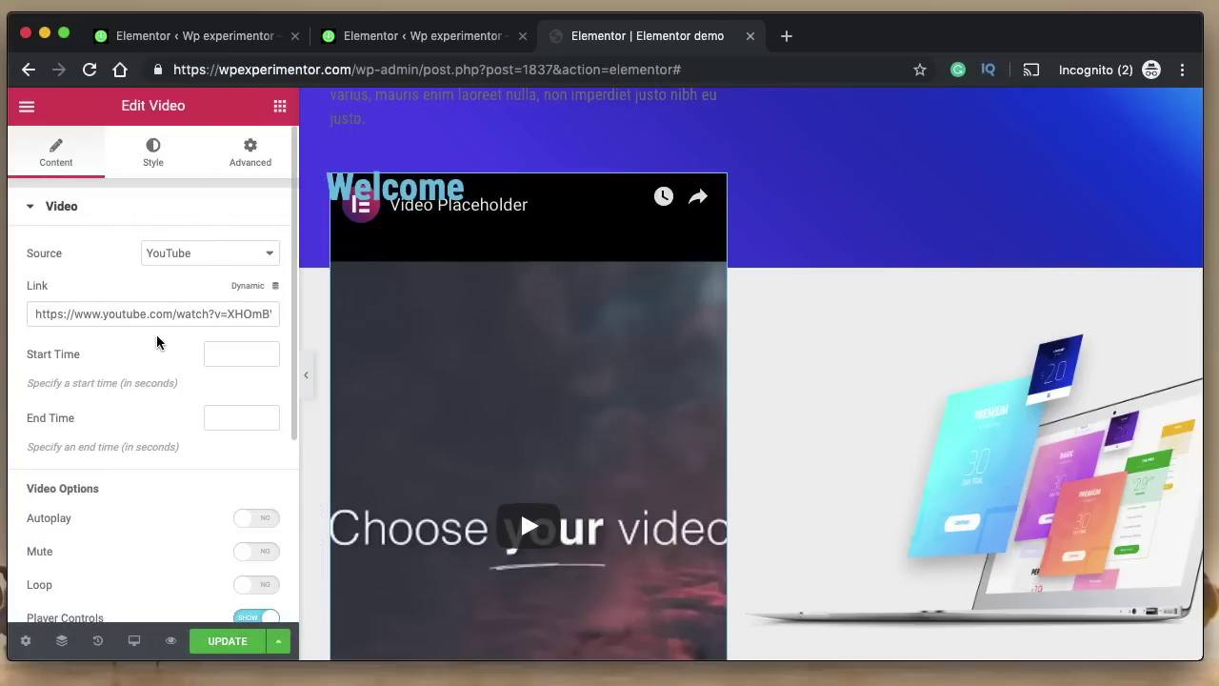
{"action": "left_click", "coordinate": [193, 255]}
{"action": "left_click", "coordinate": [176, 256]}
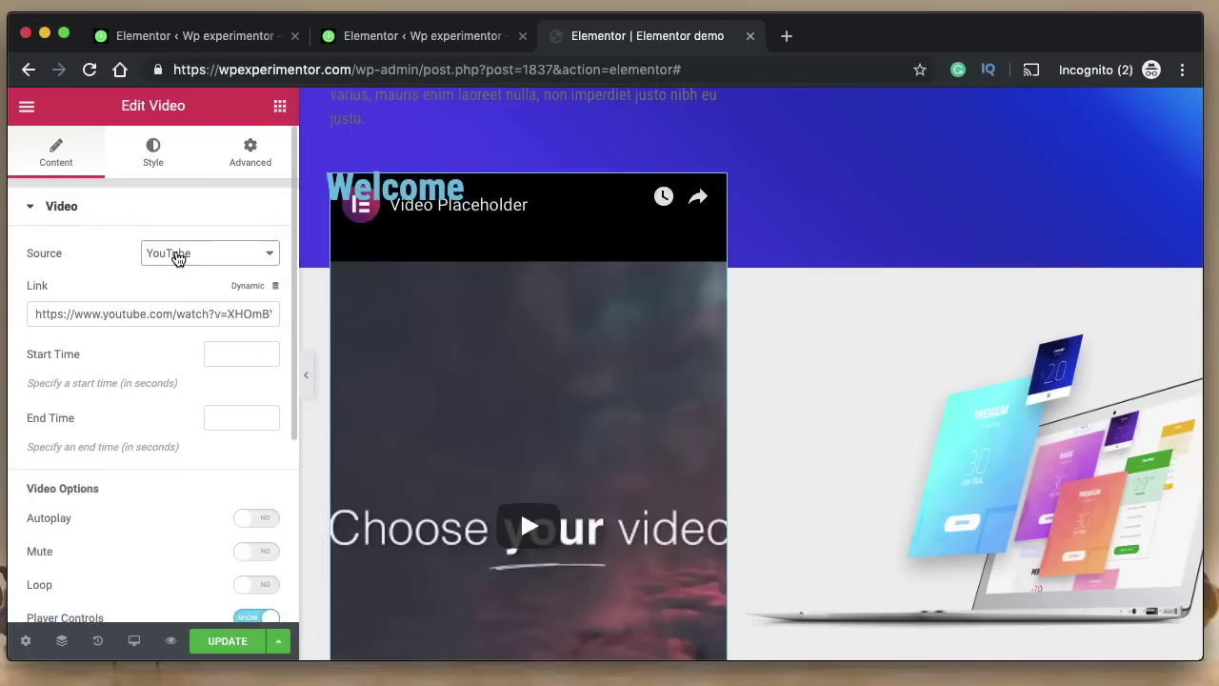
{"action": "left_click", "coordinate": [176, 256]}
{"action": "left_click", "coordinate": [174, 186]}
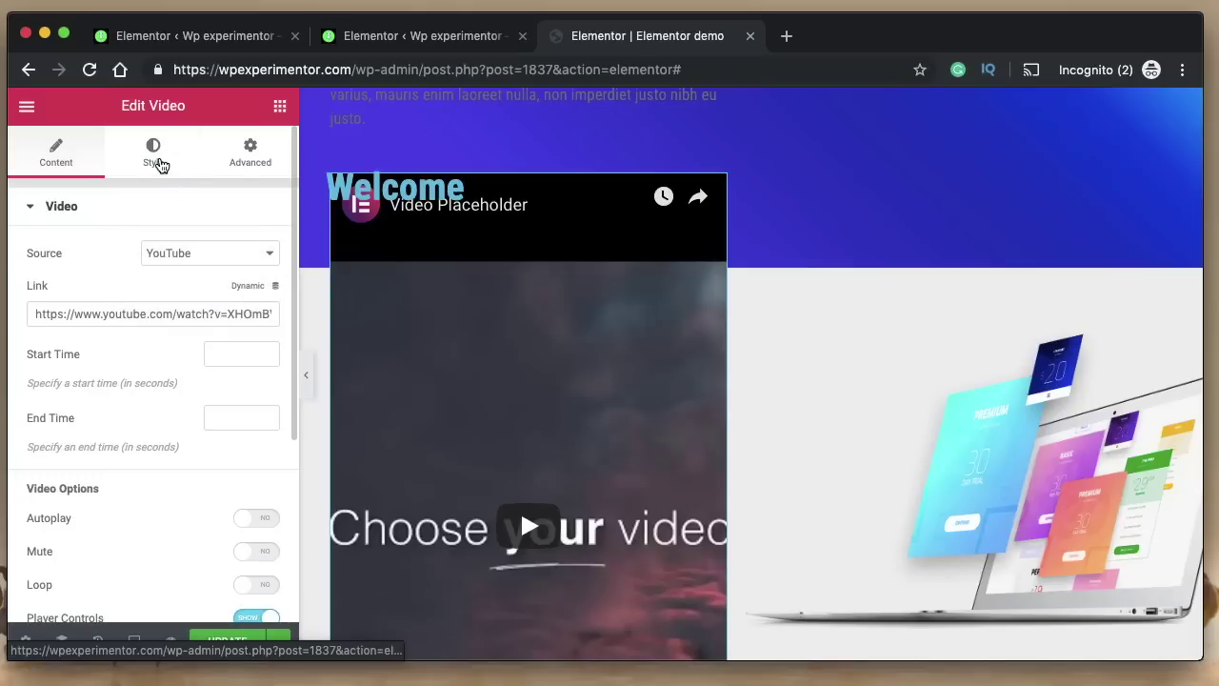
{"action": "left_click", "coordinate": [160, 164]}
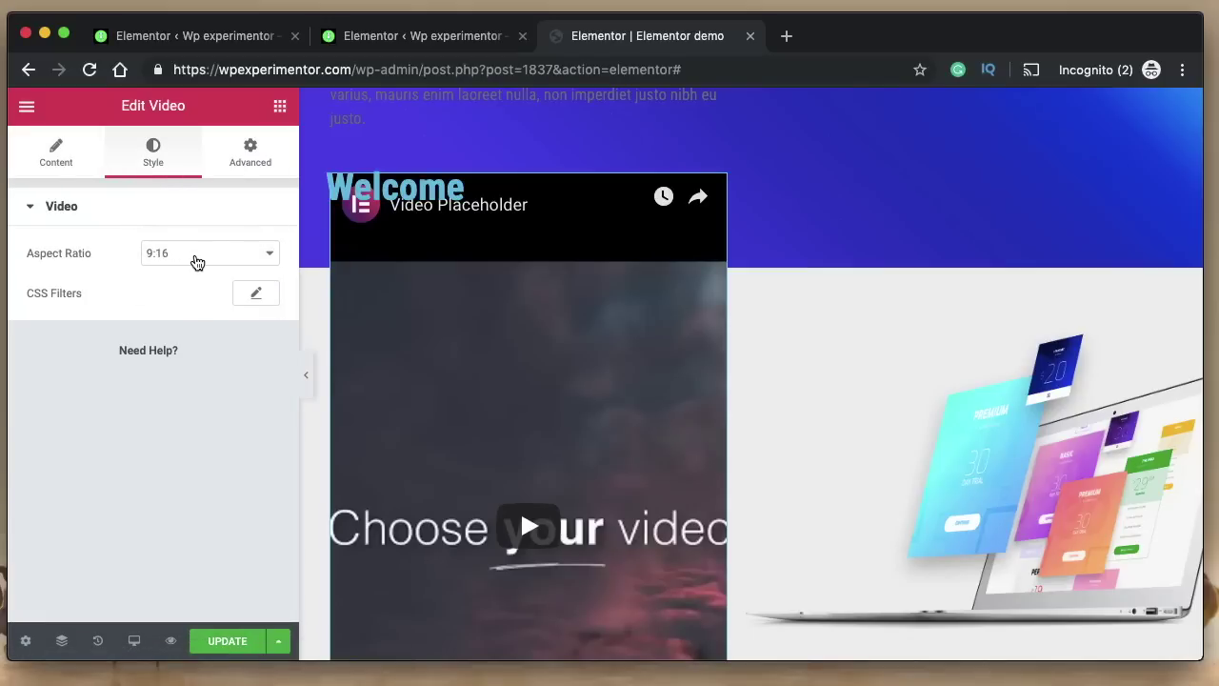
{"action": "scroll", "coordinate": [544, 353], "scroll_direction": "down", "scroll_amount": 1}
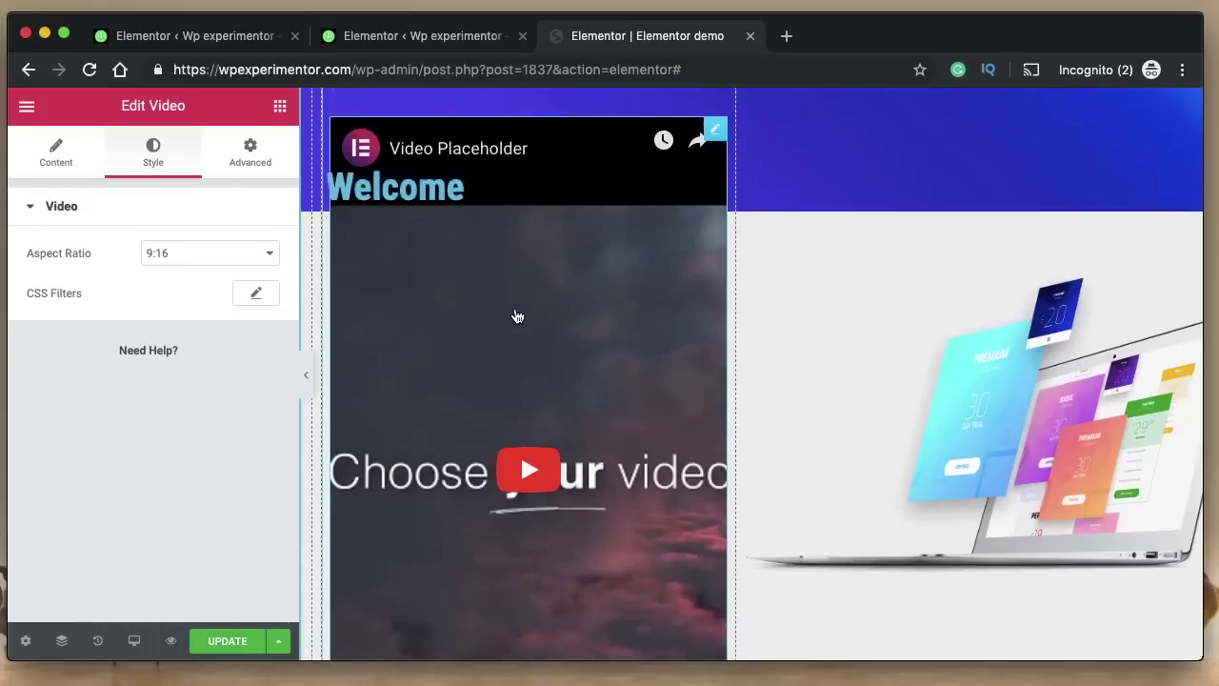
{"action": "scroll", "coordinate": [517, 316], "scroll_direction": "up", "scroll_amount": 1}
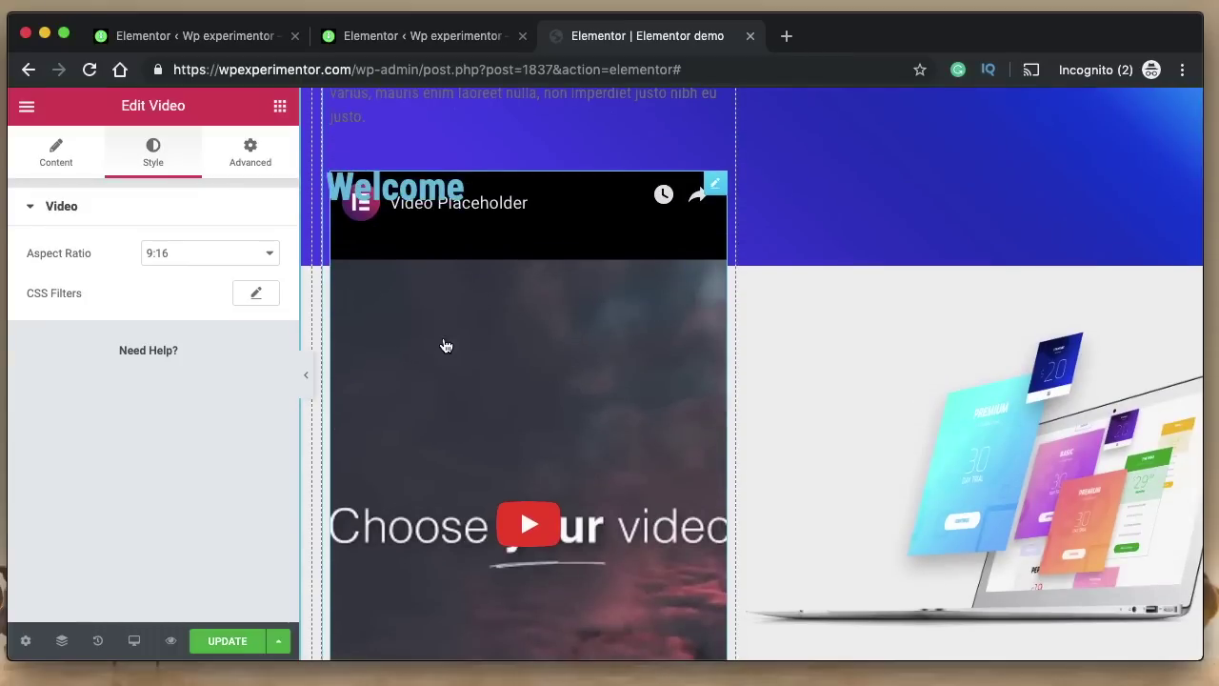
{"action": "scroll", "coordinate": [446, 345], "scroll_direction": "down", "scroll_amount": 1}
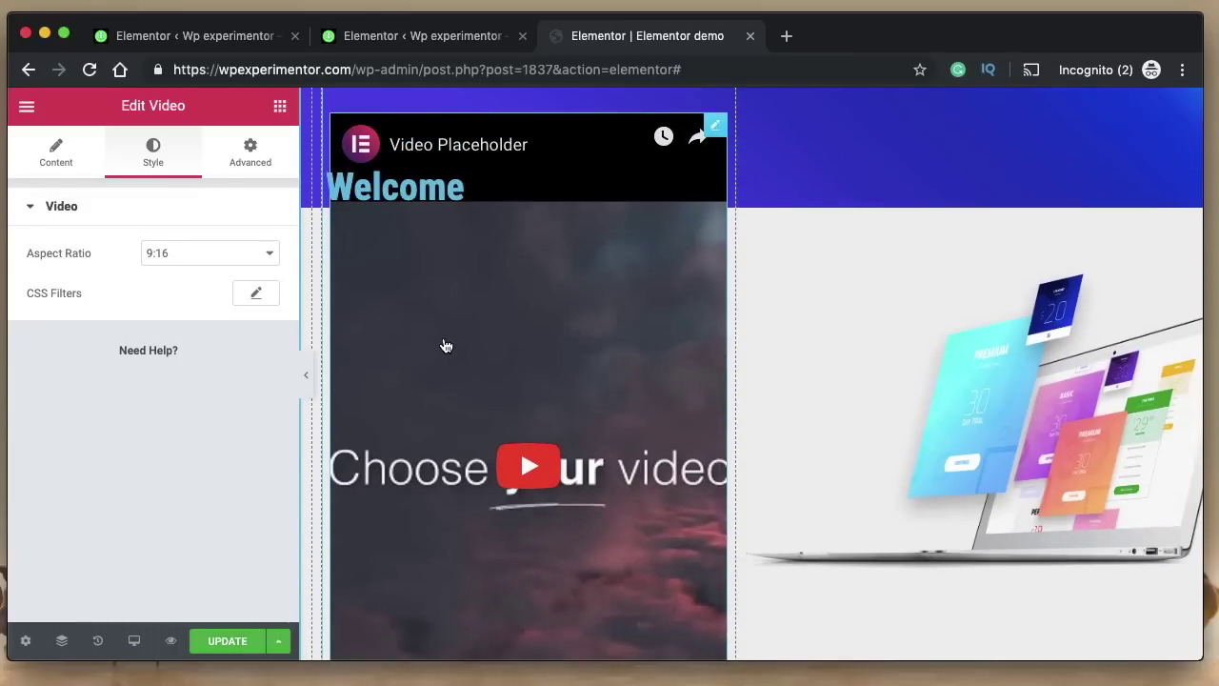
{"action": "scroll", "coordinate": [446, 345], "scroll_direction": "down", "scroll_amount": 4}
{"action": "scroll", "coordinate": [444, 346], "scroll_direction": "up", "scroll_amount": 4}
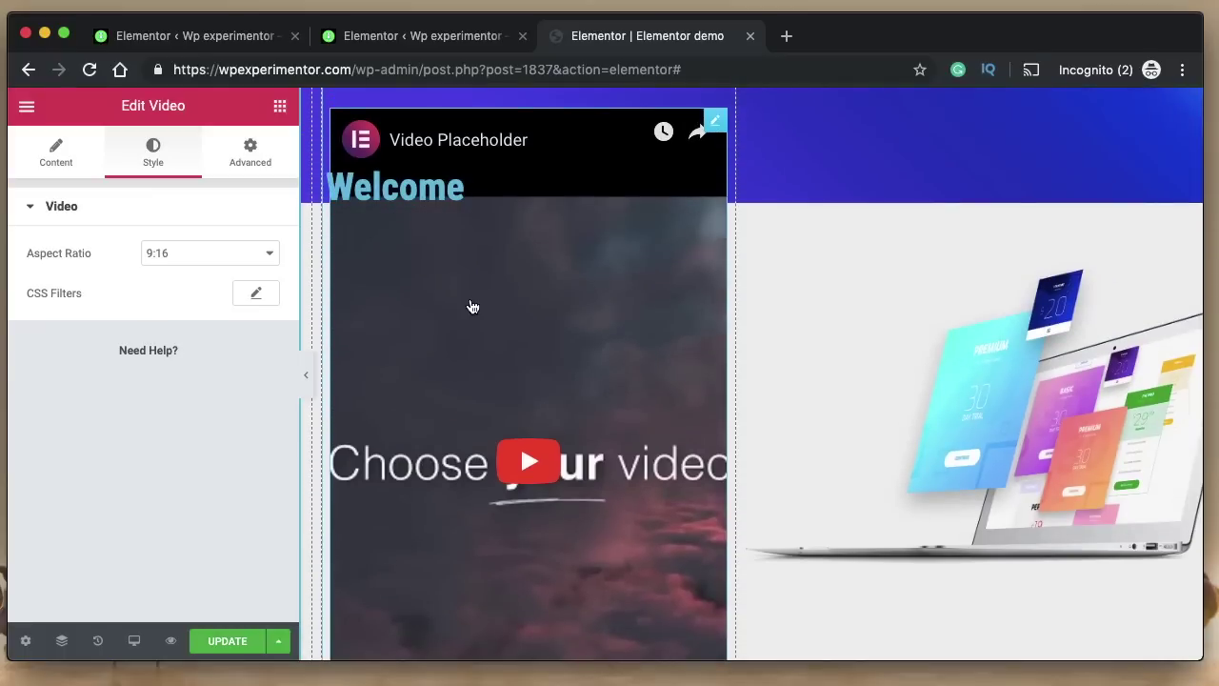
- Add a Social Icons widget in the section below the logo carousel and expand its Facebook item
{"action": "left_click", "coordinate": [217, 259]}
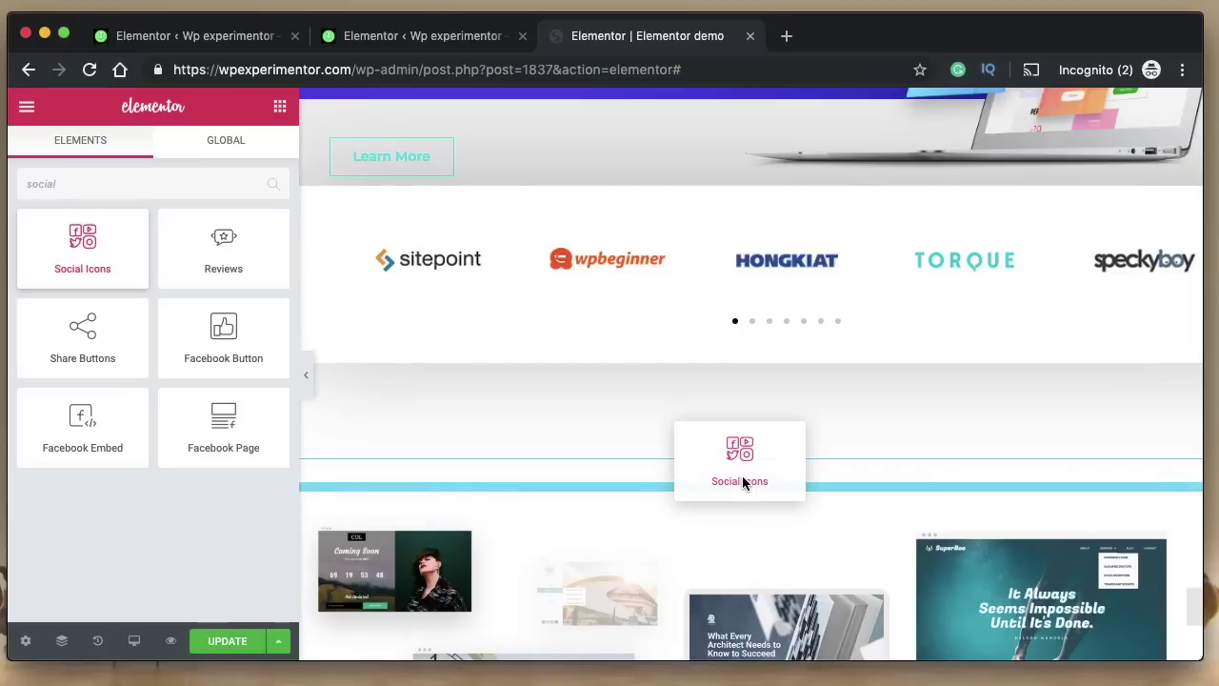
{"action": "left_click_drag", "start_coordinate": [742, 475], "coordinate": [743, 480]}
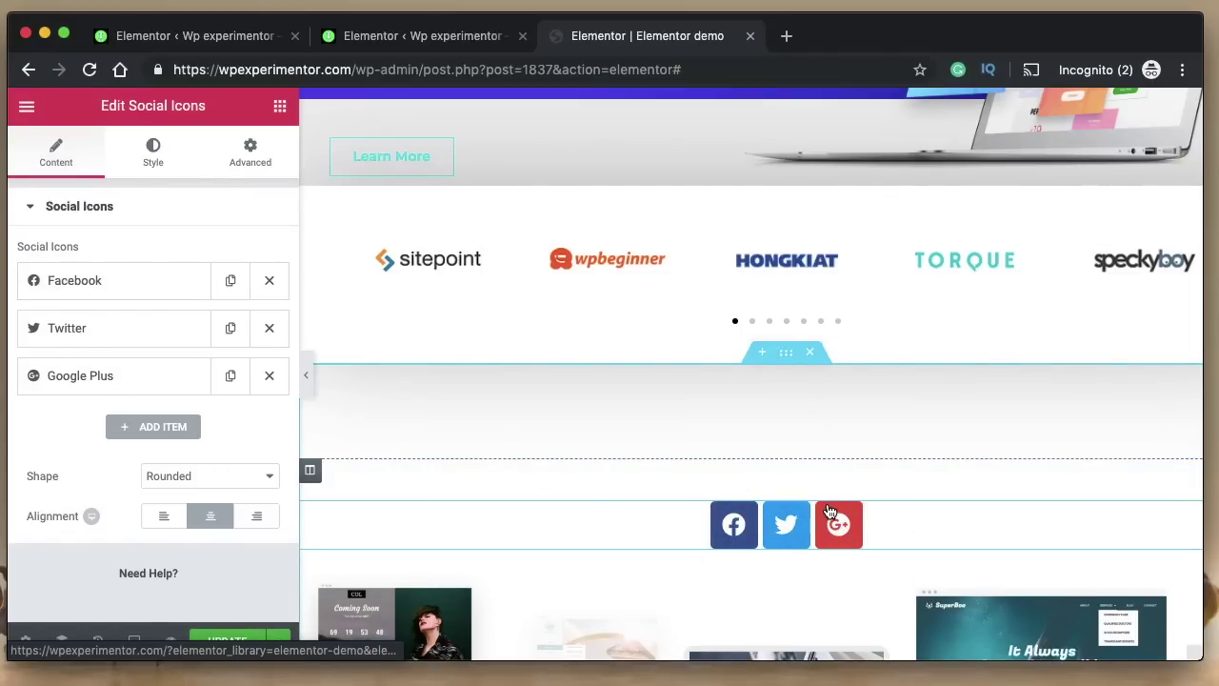
{"action": "left_click", "coordinate": [143, 284]}
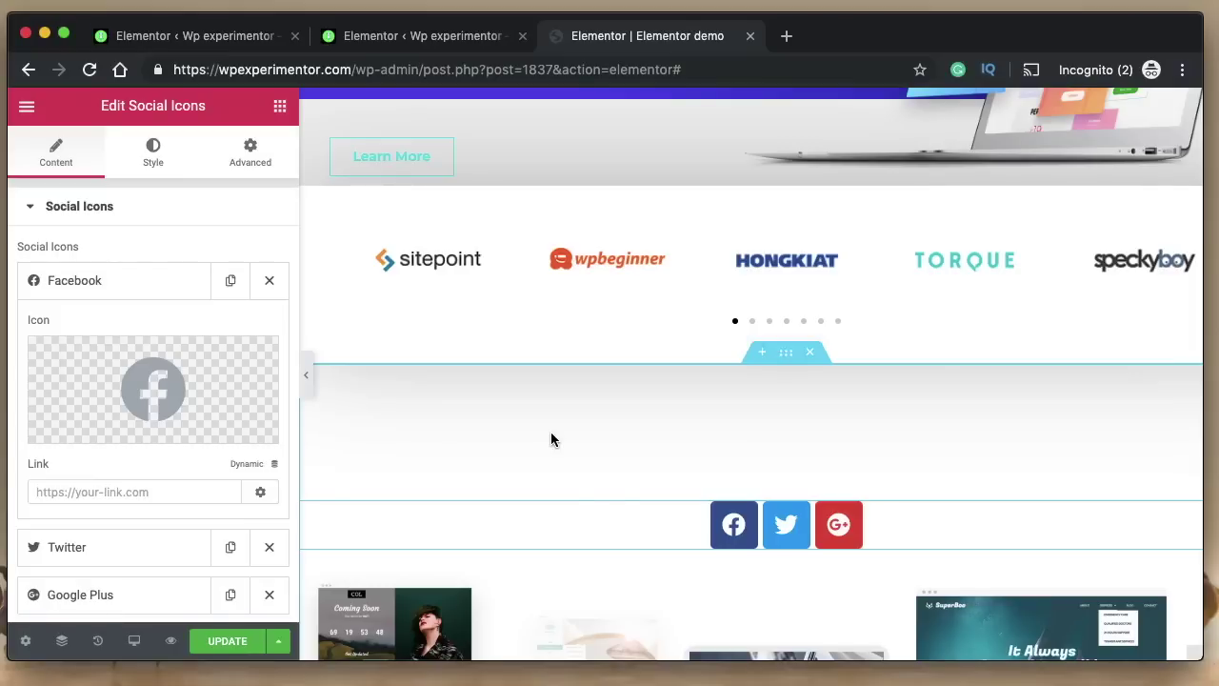
- Examine the dynamic link sources offered for the Facebook item's link
{"action": "left_click", "coordinate": [248, 469]}
{"action": "left_click", "coordinate": [174, 471]}
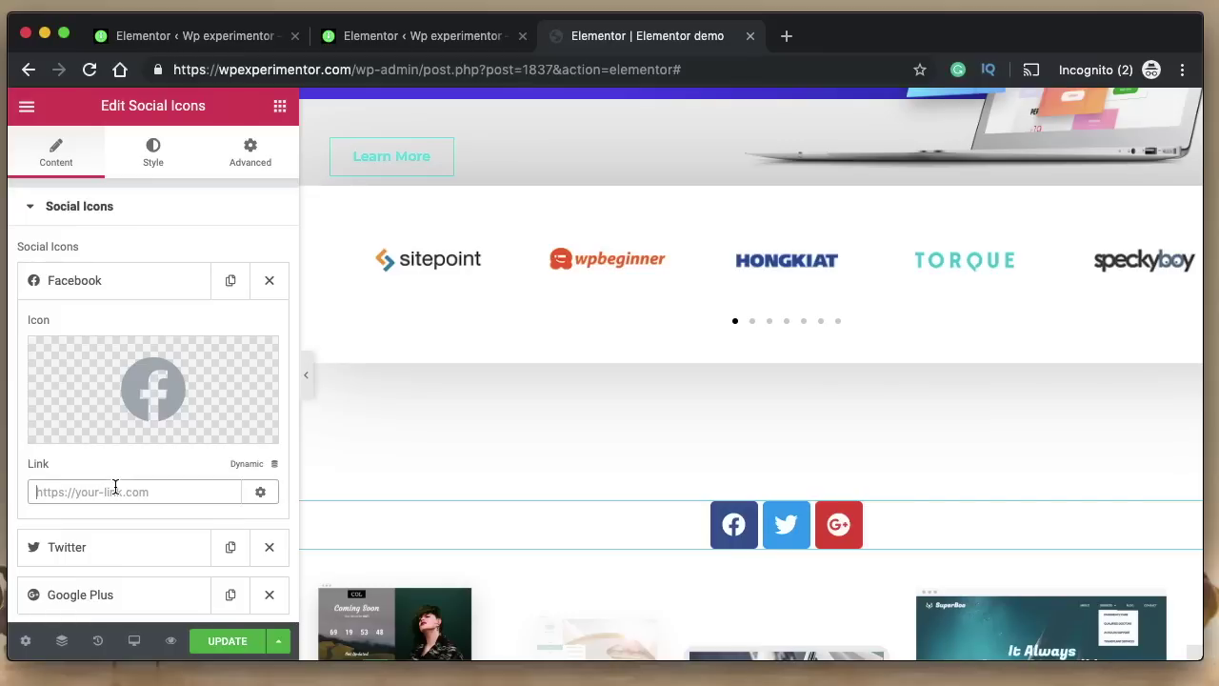
{"action": "left_click", "coordinate": [250, 466]}
{"action": "left_click", "coordinate": [244, 467]}
{"action": "left_click", "coordinate": [245, 467]}
{"action": "left_click", "coordinate": [150, 467]}
{"action": "left_click", "coordinate": [249, 468]}
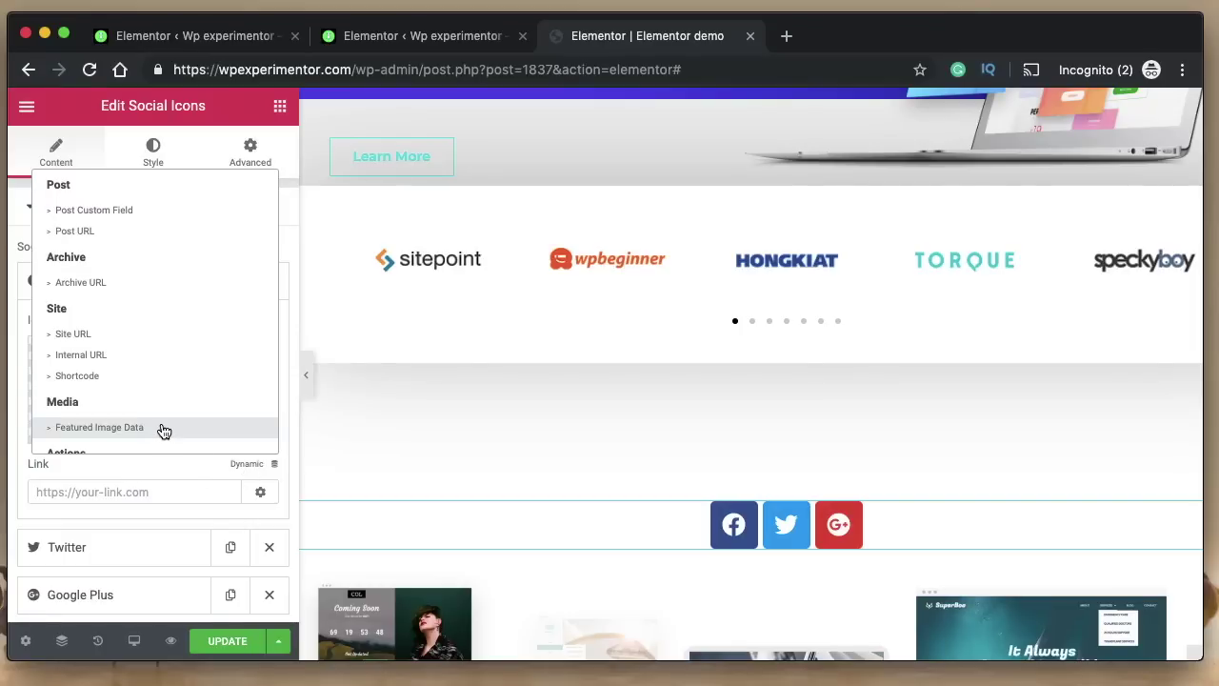
{"action": "scroll", "coordinate": [162, 424], "scroll_direction": "down", "scroll_amount": 3}
{"action": "left_click", "coordinate": [150, 466]}
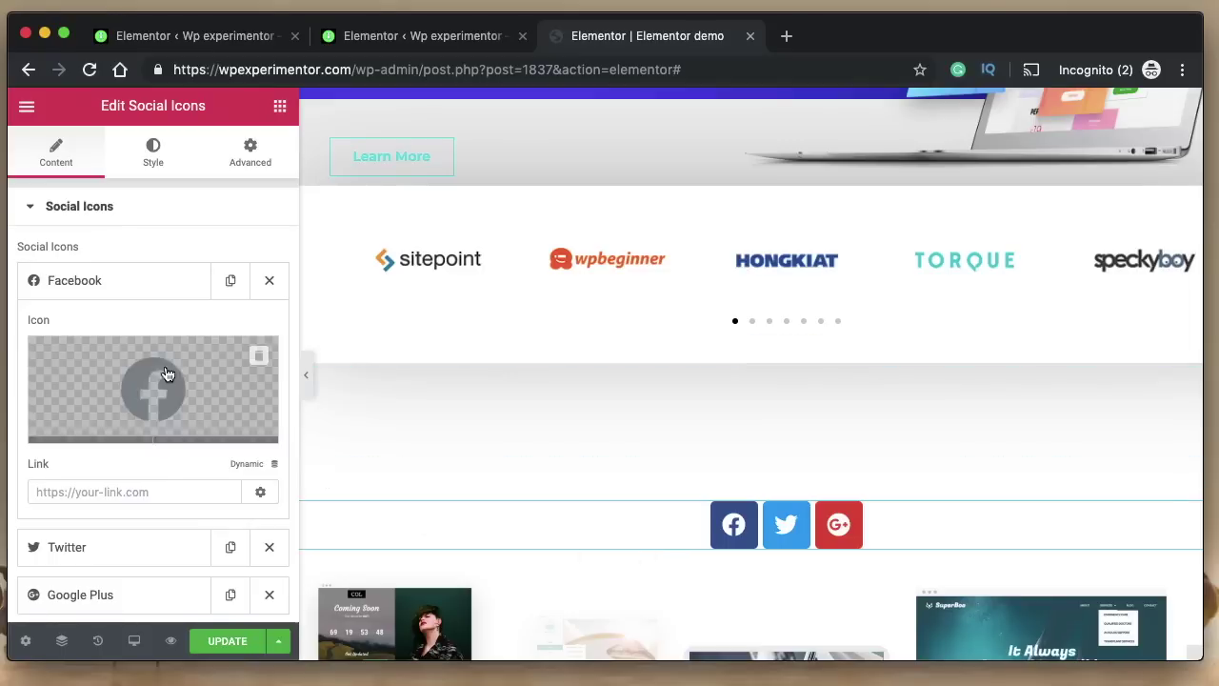
- Check the icon and link settings of the Twitter item in the Social Icons widget
{"action": "left_click", "coordinate": [113, 292]}
{"action": "left_click", "coordinate": [117, 330]}
{"action": "scroll", "coordinate": [134, 473], "scroll_direction": "down", "scroll_amount": 1}
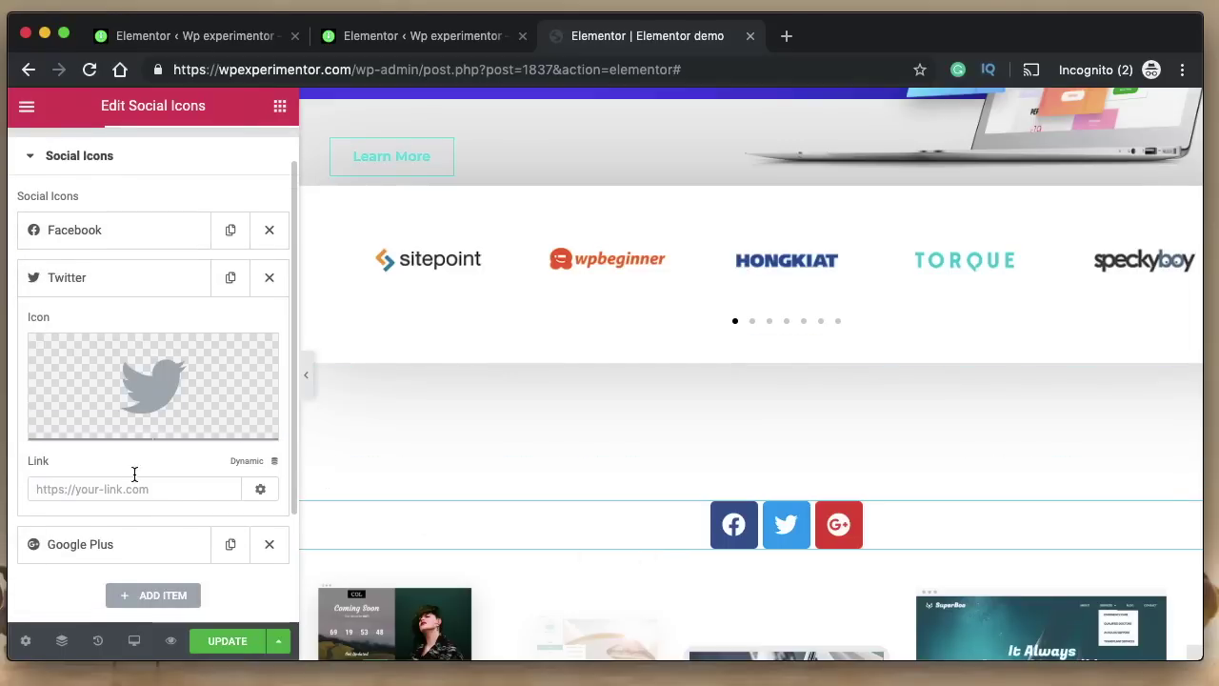
{"action": "scroll", "coordinate": [142, 238], "scroll_direction": "up", "scroll_amount": 1}
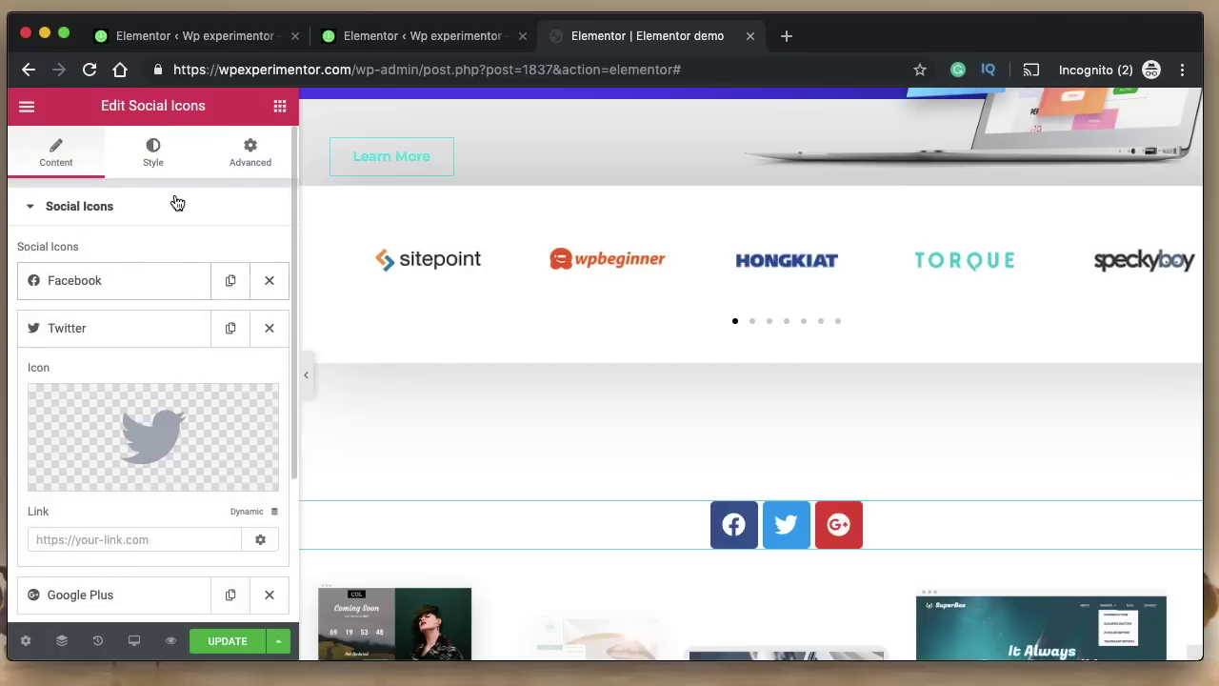
- Review the Icon Library and Upload SVG options for the Facebook item's icon, leaving the icon as it is
{"action": "left_click", "coordinate": [181, 280]}
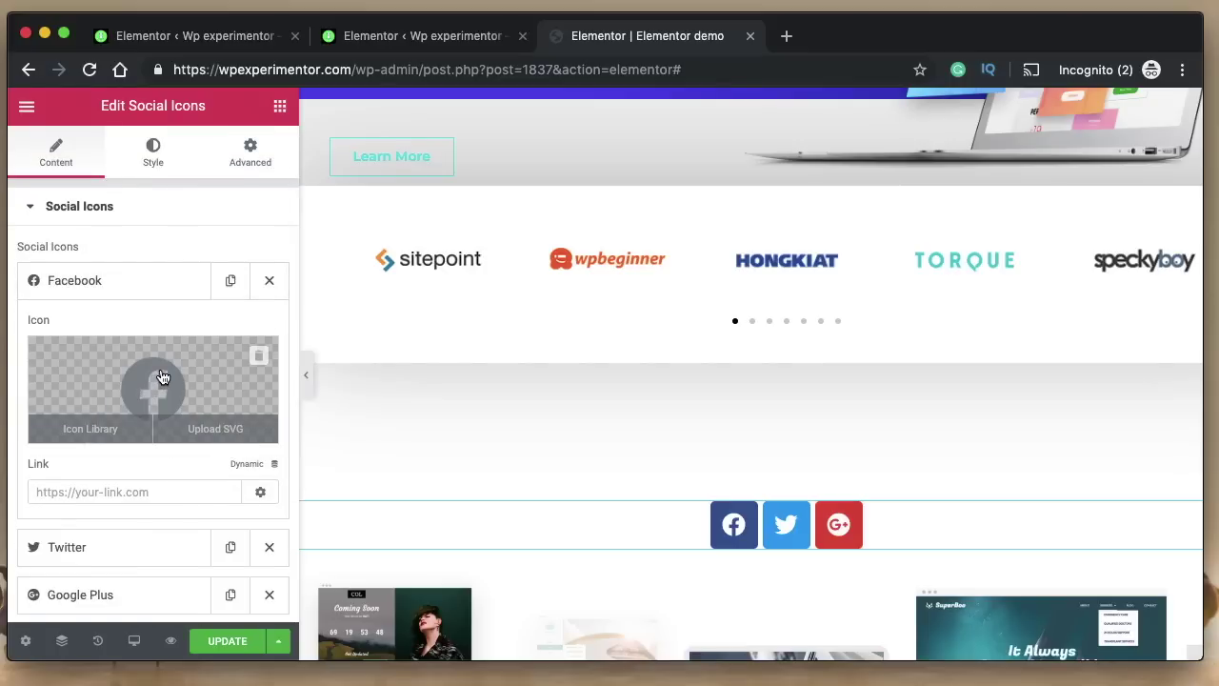
{"action": "left_click", "coordinate": [89, 434]}
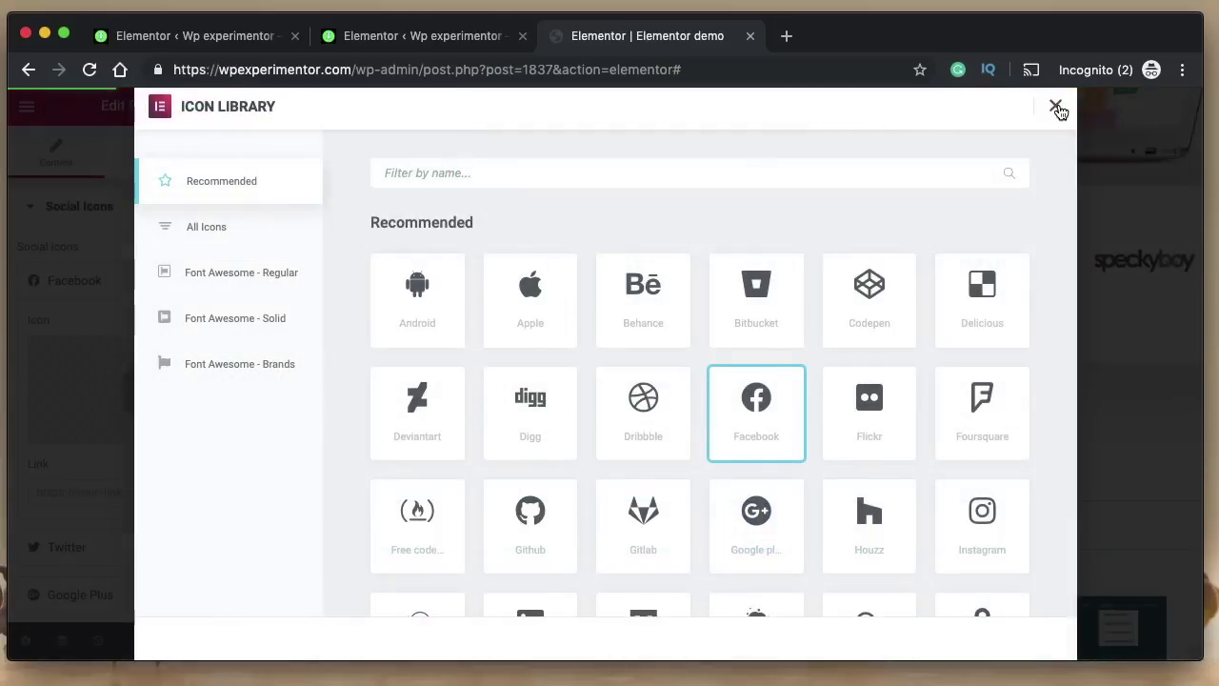
{"action": "left_click", "coordinate": [1057, 108]}
{"action": "left_click", "coordinate": [211, 425]}
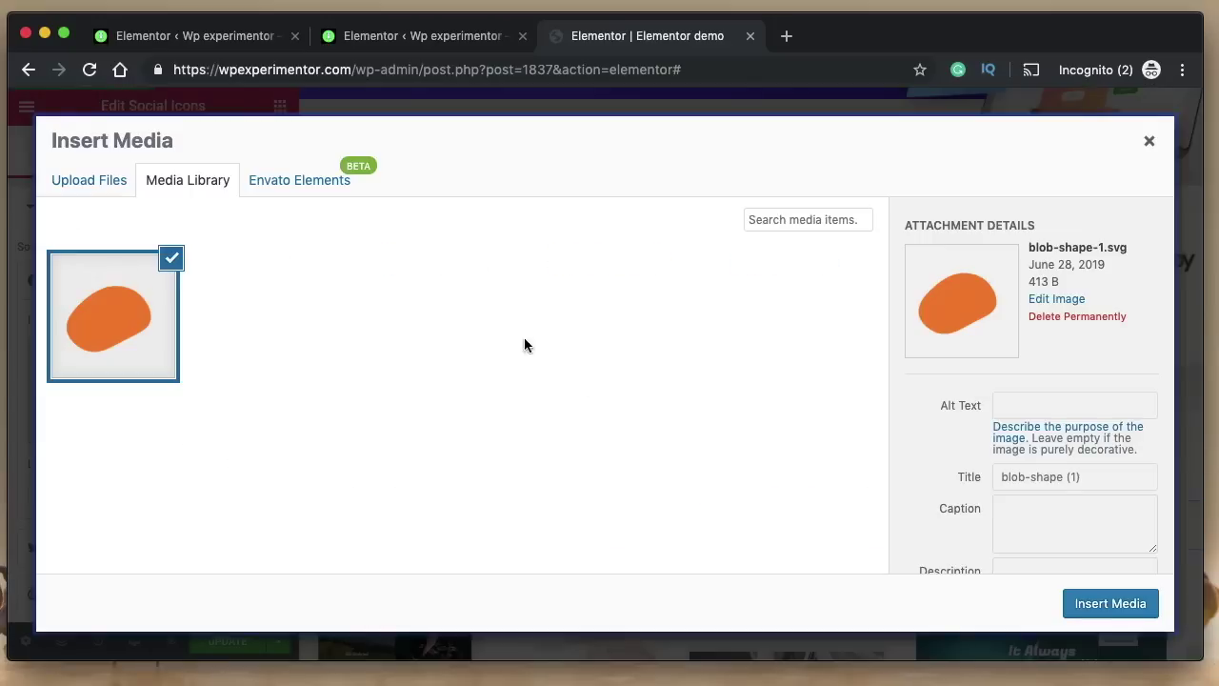
{"action": "left_click", "coordinate": [1149, 139]}
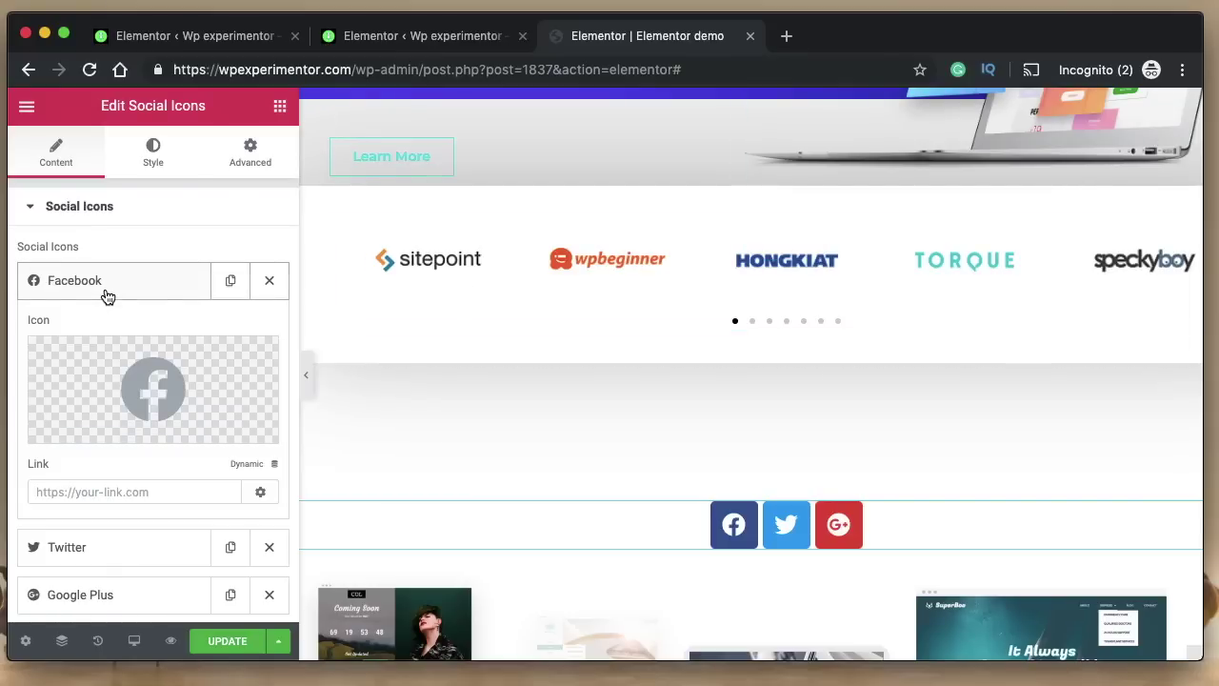
- Try the Warning type on the My Skill progress bar and set its type to Success
{"action": "mouse_move", "coordinate": [112, 374]}
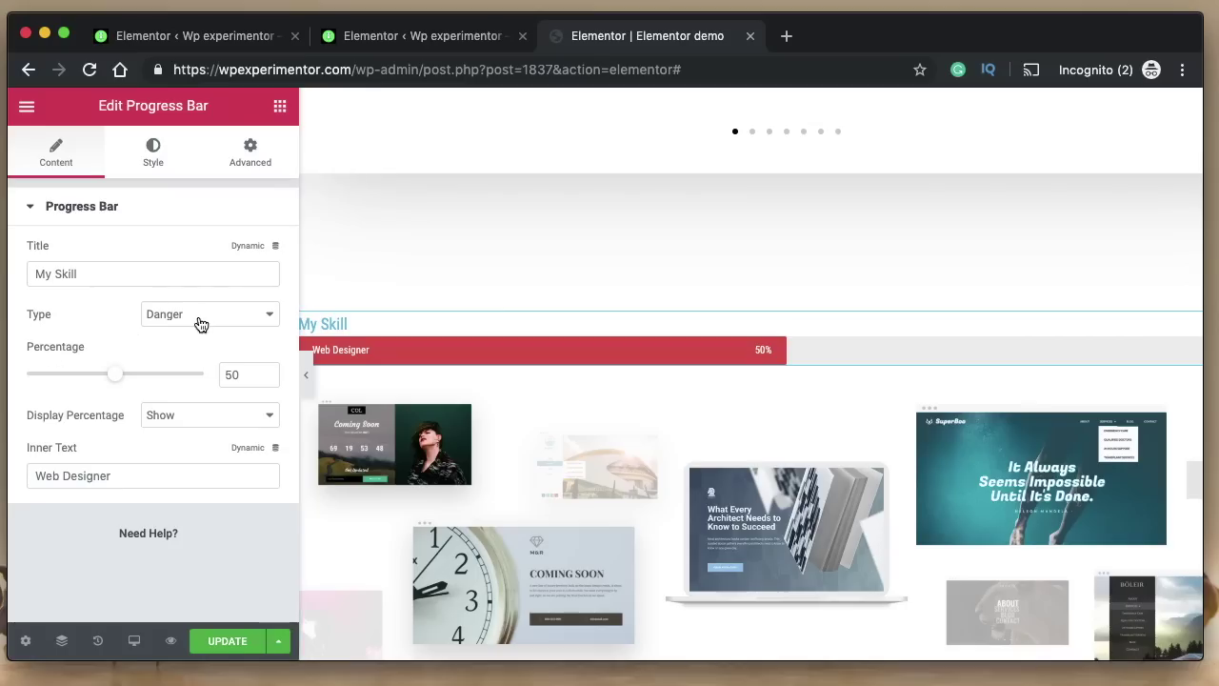
{"action": "left_click", "coordinate": [200, 325]}
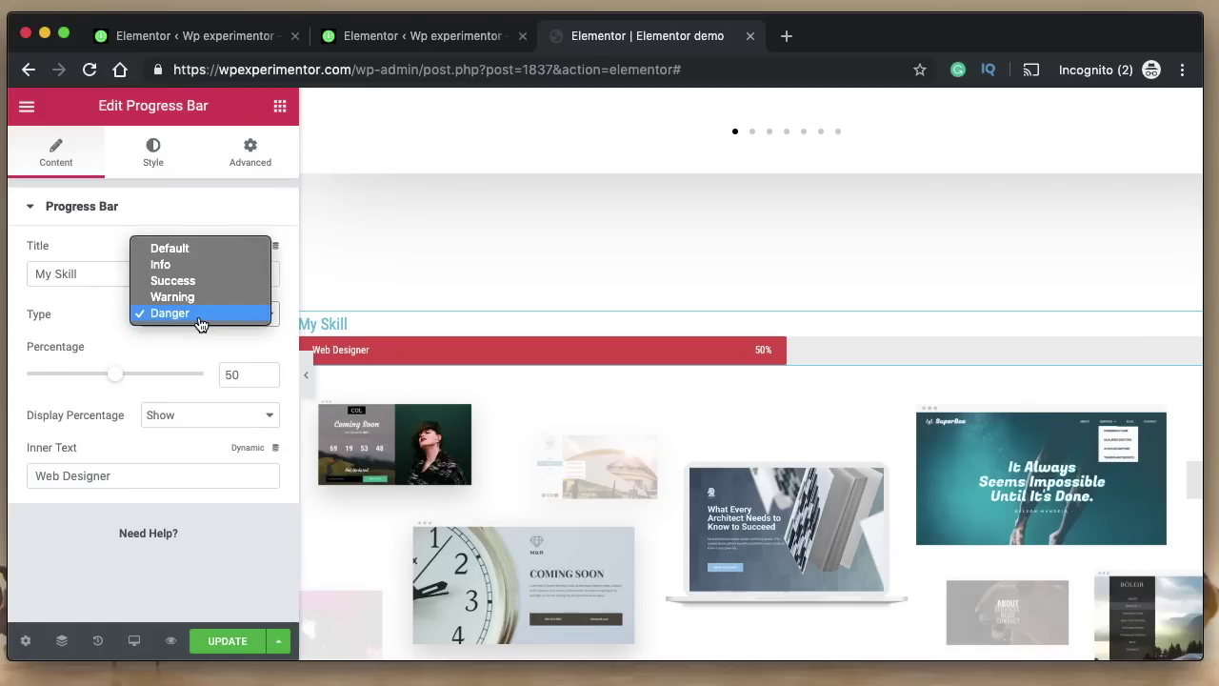
{"action": "left_click", "coordinate": [202, 291]}
{"action": "left_click", "coordinate": [198, 326]}
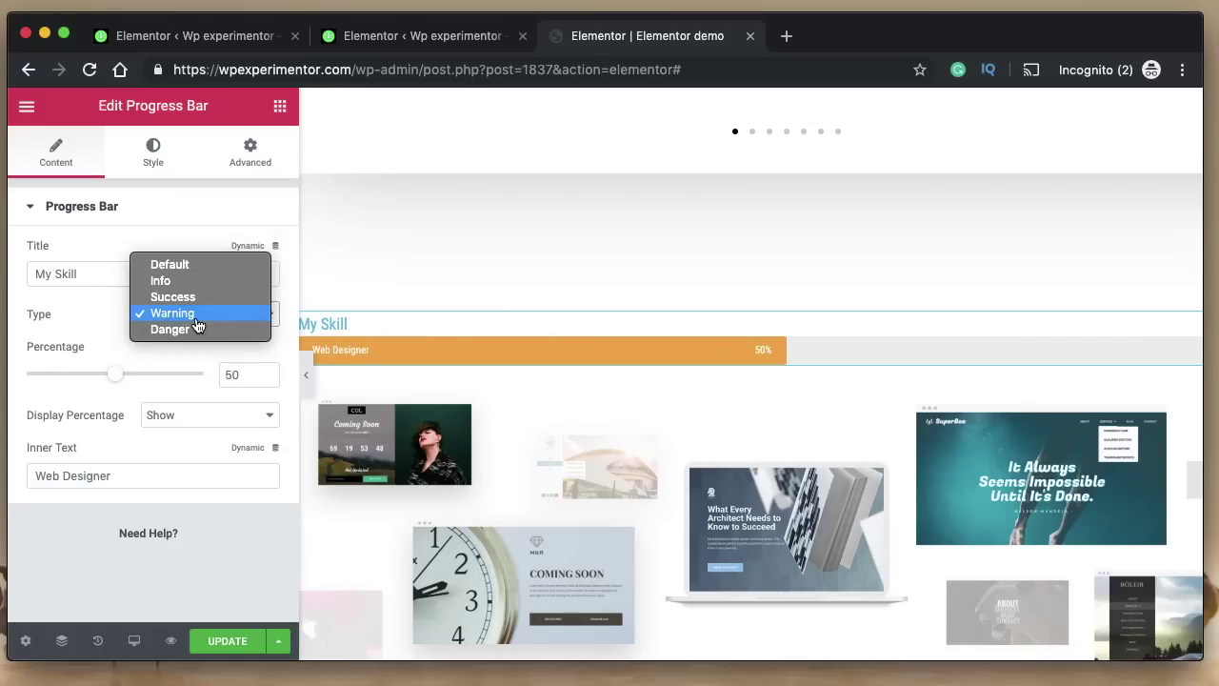
{"action": "left_click", "coordinate": [172, 296]}
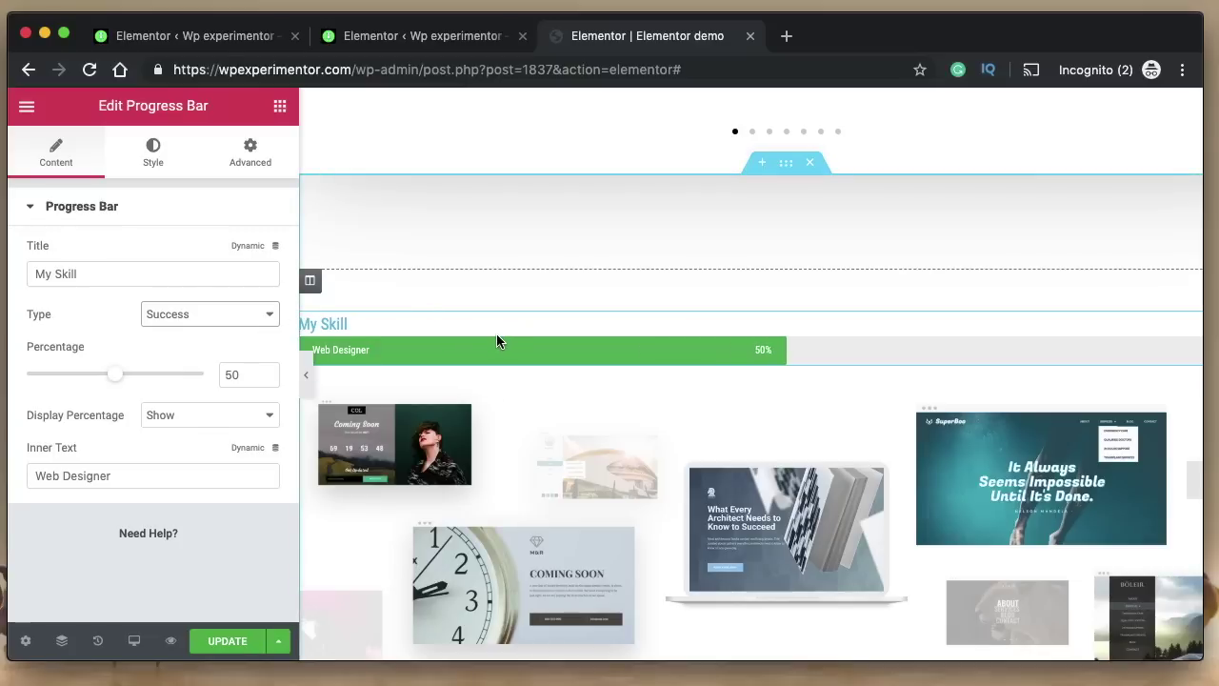
- Set the progress bar's color to black (#000000) in its style settings
{"action": "left_click", "coordinate": [151, 160]}
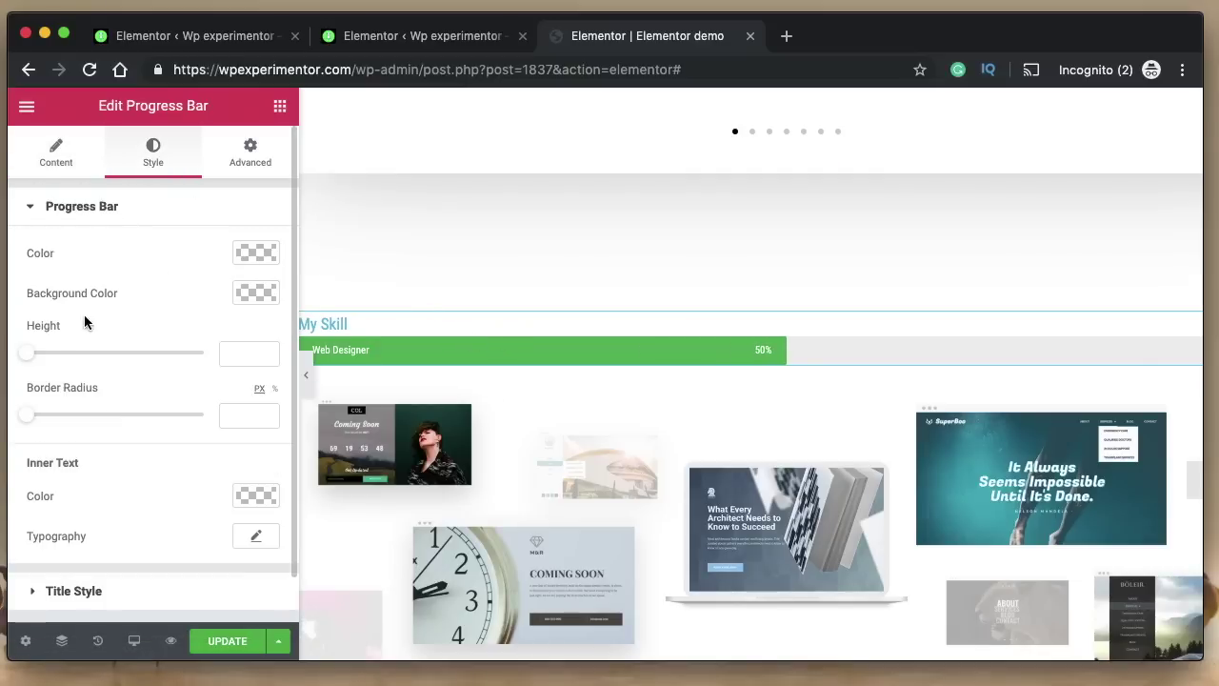
{"action": "left_click", "coordinate": [257, 255]}
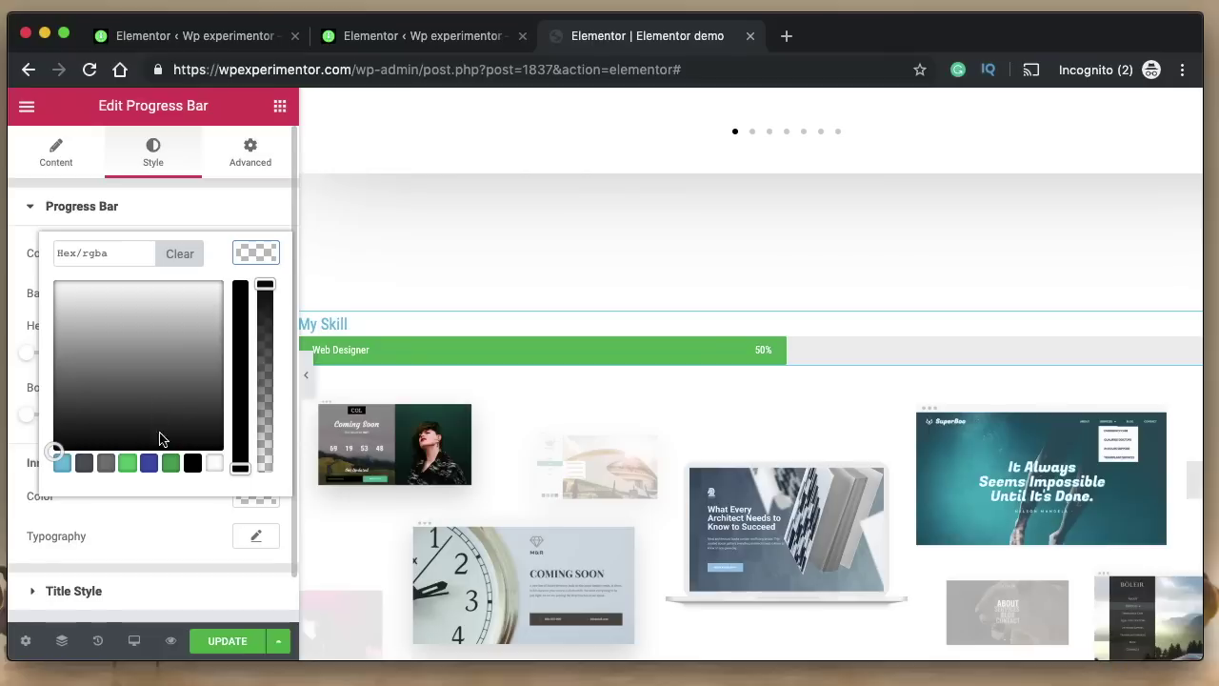
{"action": "left_click", "coordinate": [193, 465]}
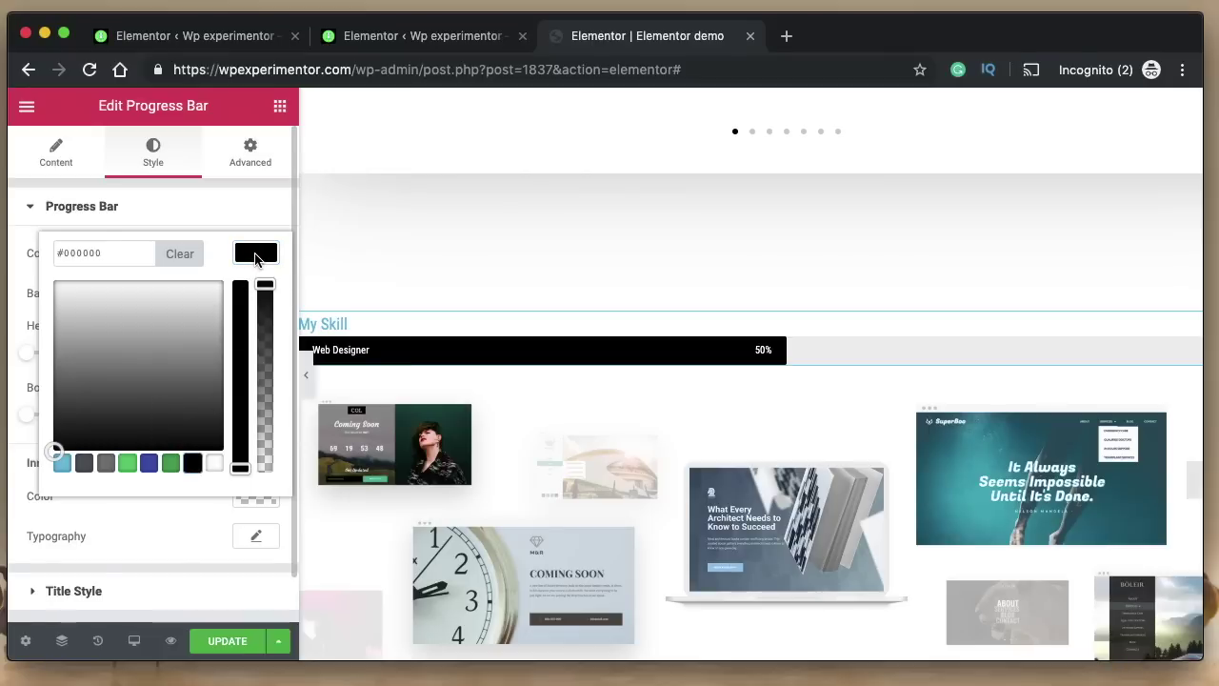
{"action": "left_click", "coordinate": [257, 257]}
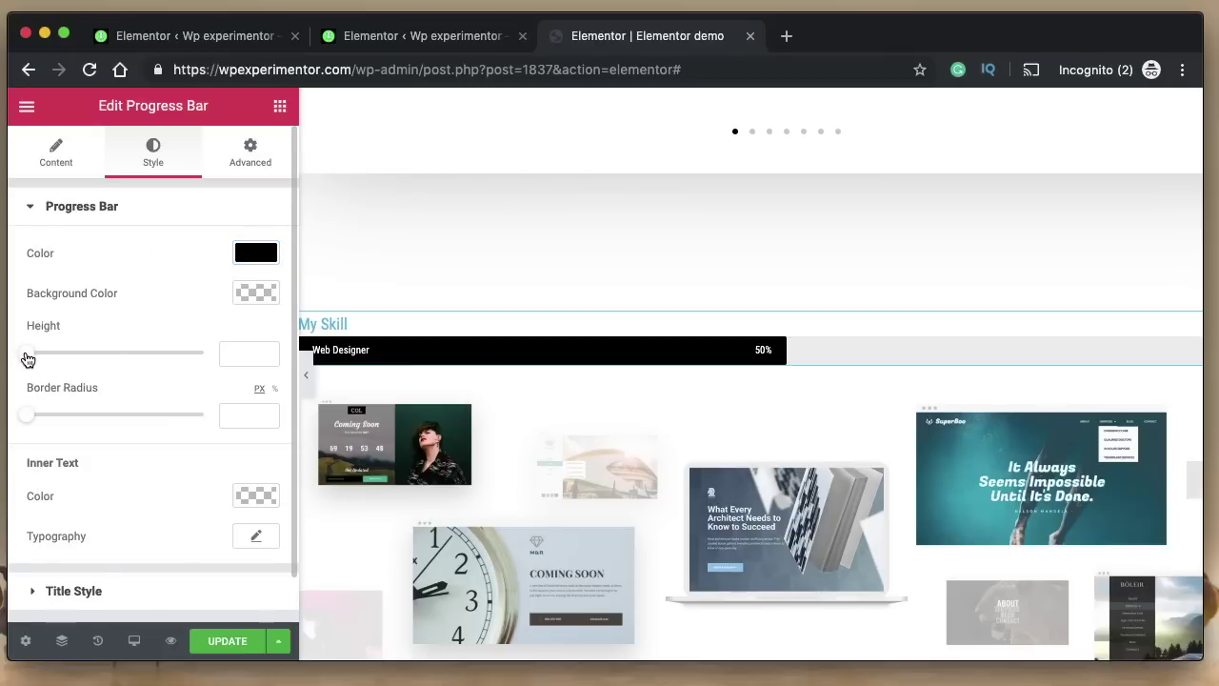
- Increase the progress bar's height to 40 and its border radius to 91 px
{"action": "left_click_drag", "start_coordinate": [26, 353], "coordinate": [89, 363]}
{"action": "left_click_drag", "start_coordinate": [34, 413], "coordinate": [76, 416]}
{"action": "left_click", "coordinate": [307, 377]}
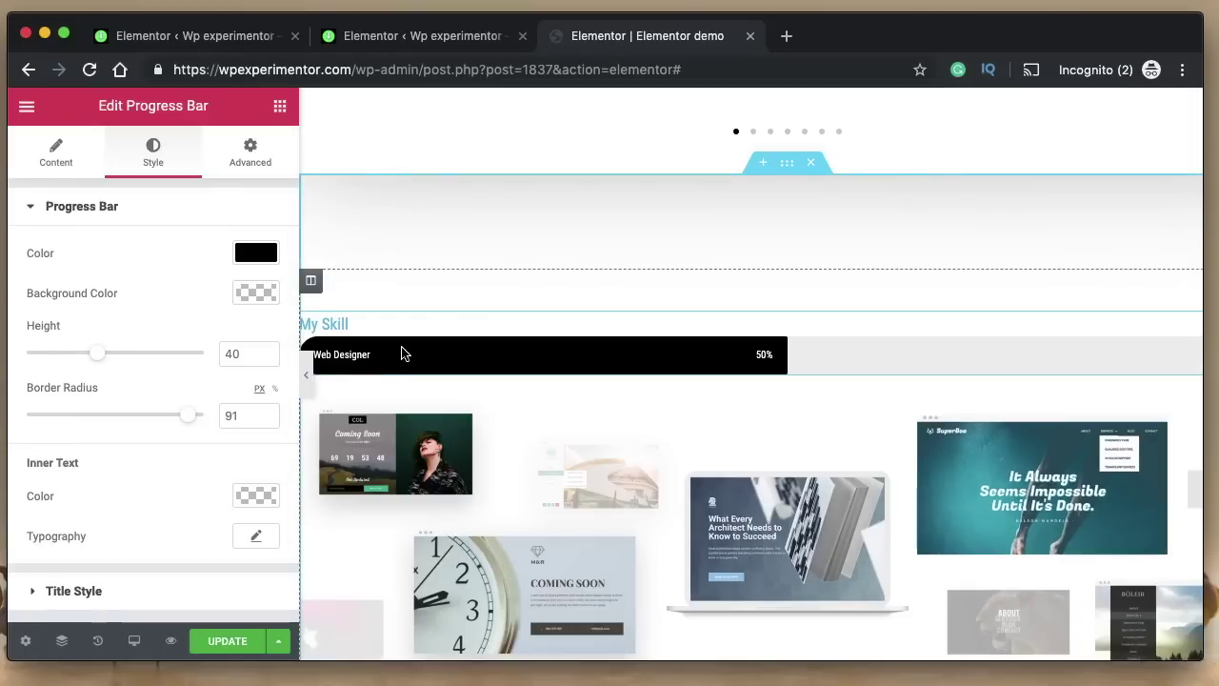
- Set the progress bar's inner text color to the light green #61ce70
{"action": "scroll", "coordinate": [191, 429], "scroll_direction": "down", "scroll_amount": 1}
{"action": "left_click", "coordinate": [255, 448]}
{"action": "scroll", "coordinate": [117, 452], "scroll_direction": "down", "scroll_amount": 1}
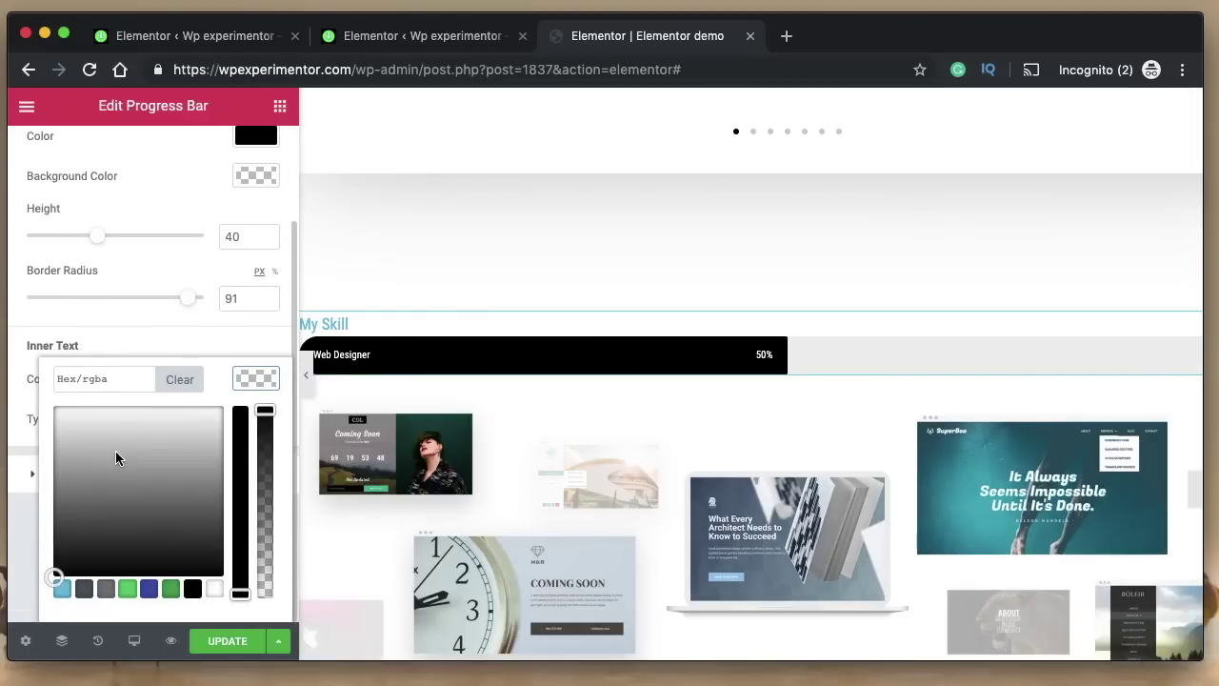
{"action": "left_click", "coordinate": [127, 590]}
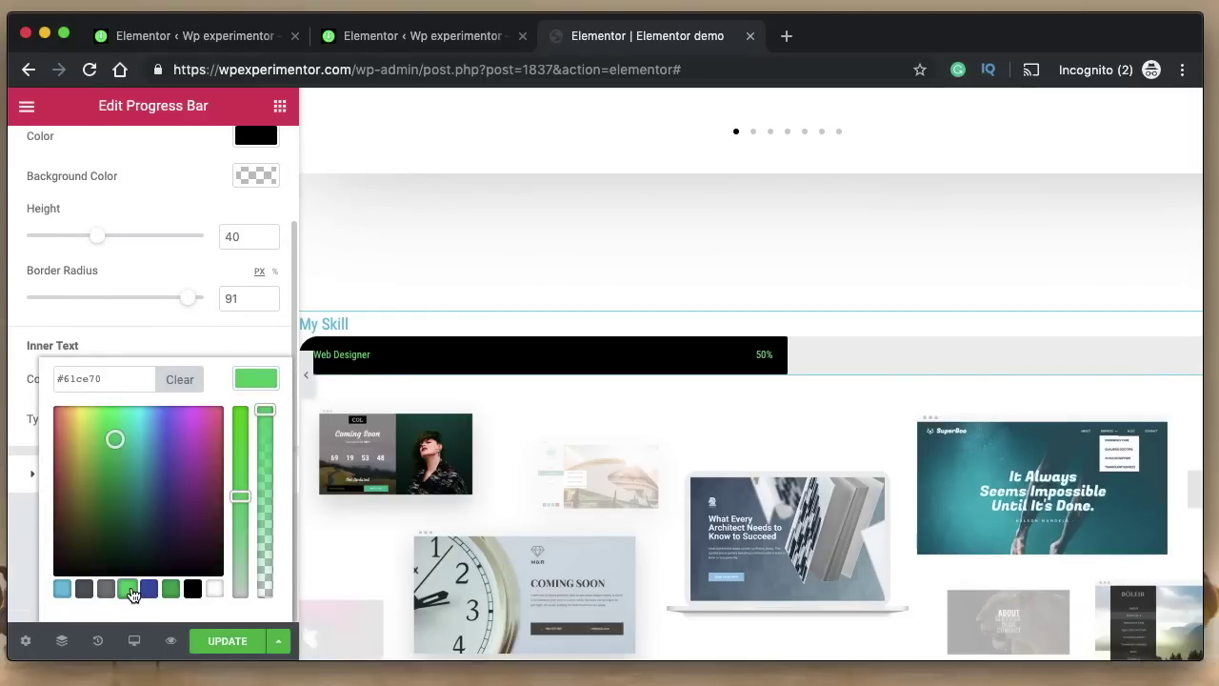
{"action": "left_click", "coordinate": [254, 379]}
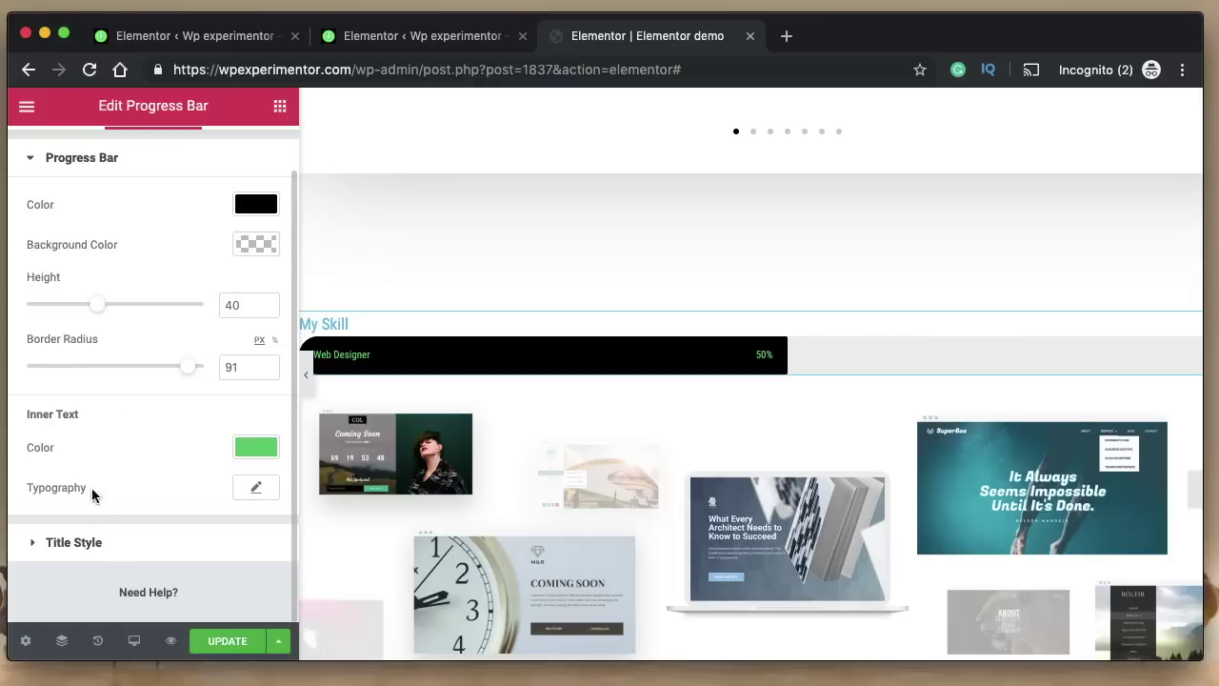
- Try a larger typography size for the progress bar's title in its Title Style settings
{"action": "left_click", "coordinate": [94, 544]}
{"action": "left_click", "coordinate": [257, 343]}
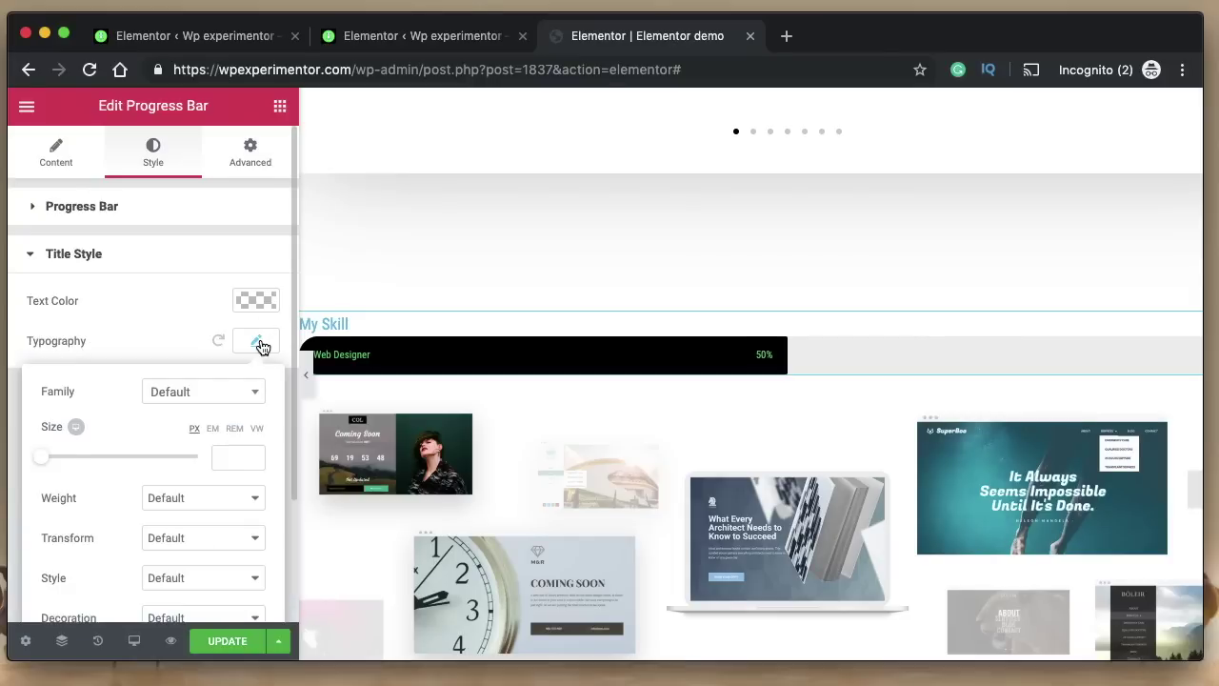
{"action": "left_click_drag", "start_coordinate": [41, 457], "coordinate": [153, 460]}
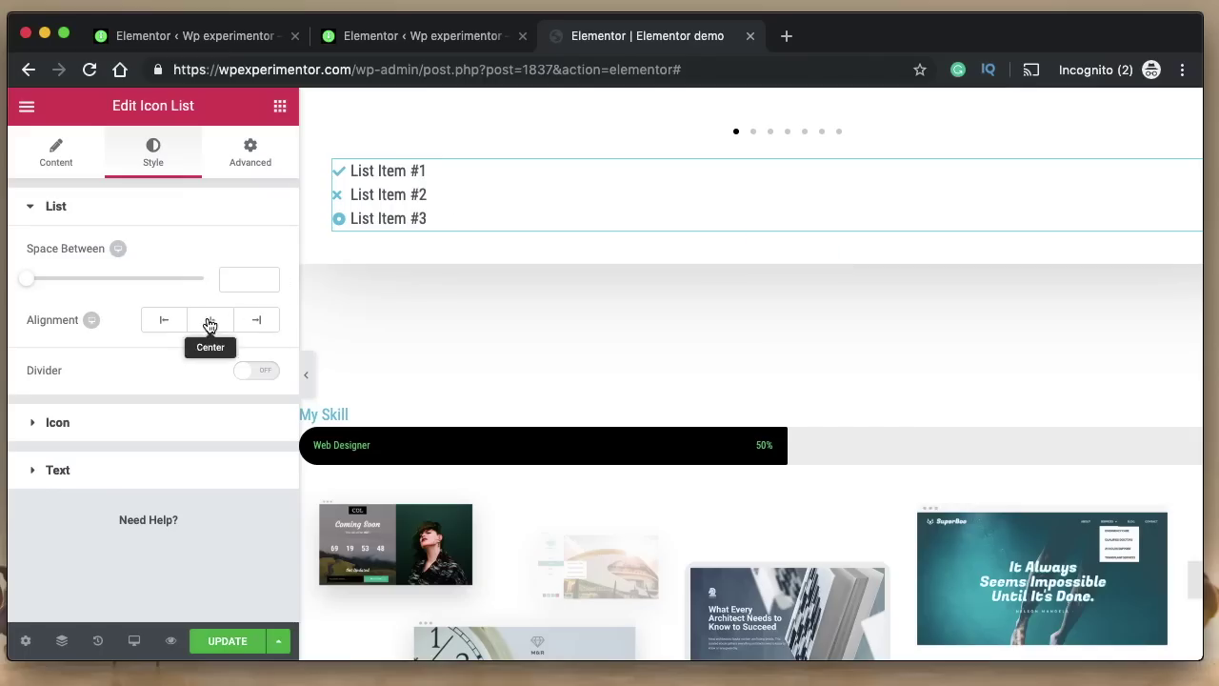
- Try the Center and Right alignments on the icon list, ending on Center
{"action": "left_click", "coordinate": [207, 324]}
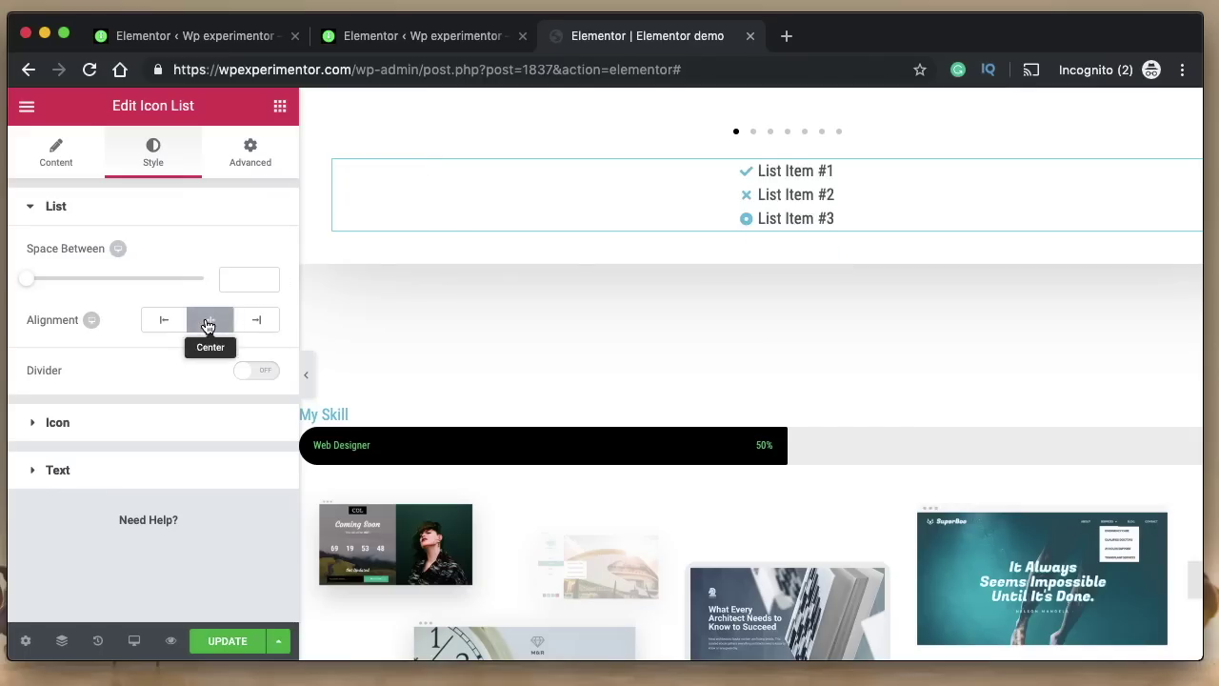
{"action": "left_click", "coordinate": [249, 321]}
{"action": "left_click", "coordinate": [209, 322]}
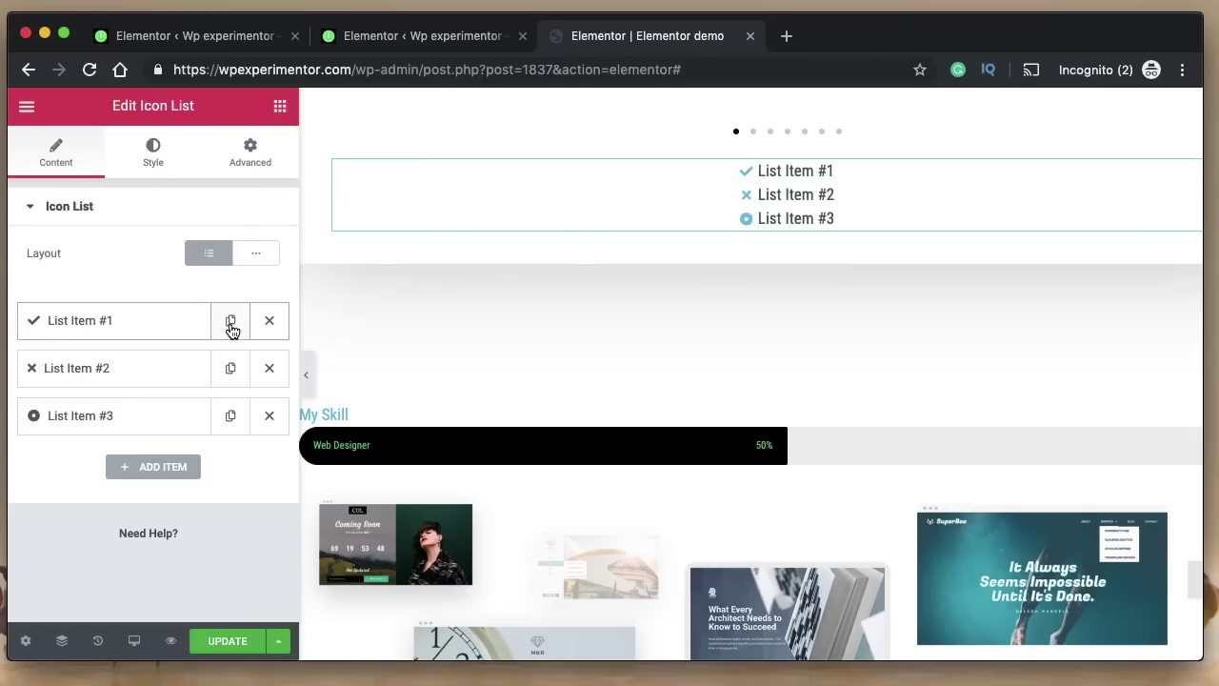
- Duplicate List Item #1 of the icon list seven times
{"action": "double_click", "coordinate": [231, 321]}
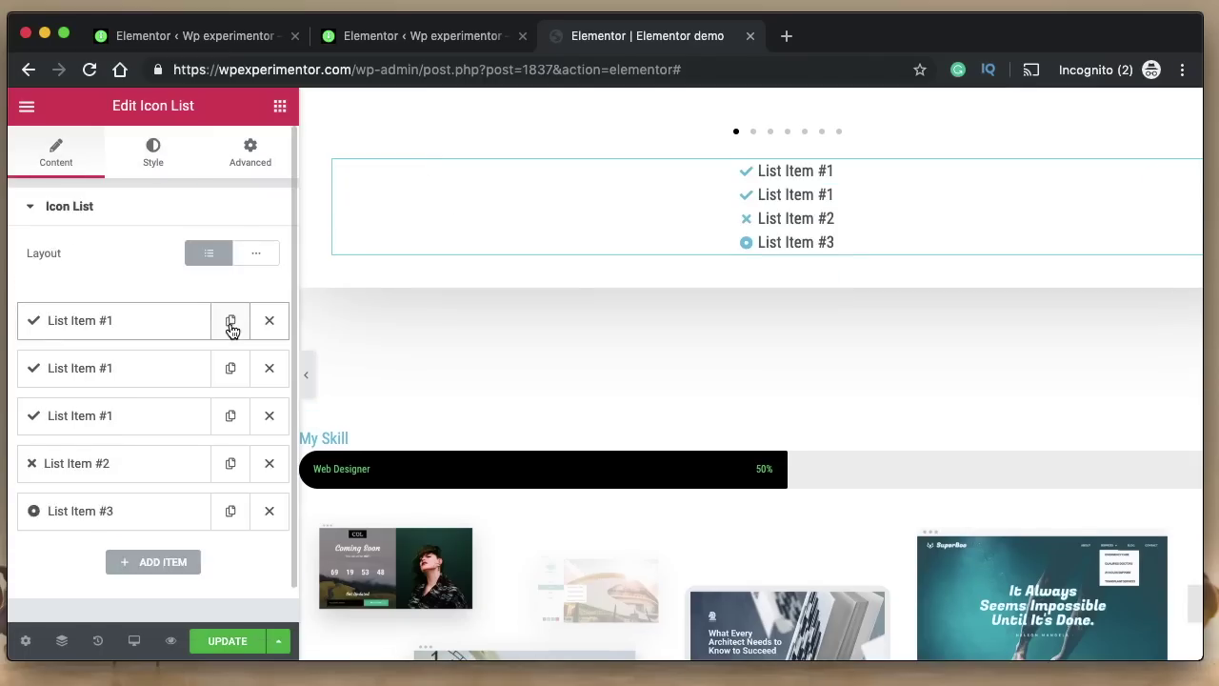
{"action": "triple_click", "coordinate": [230, 321]}
{"action": "double_click", "coordinate": [230, 321]}
- Set the icon list's alignment to Left and bring up the responsive device choices for the alignment
{"action": "left_click", "coordinate": [164, 173]}
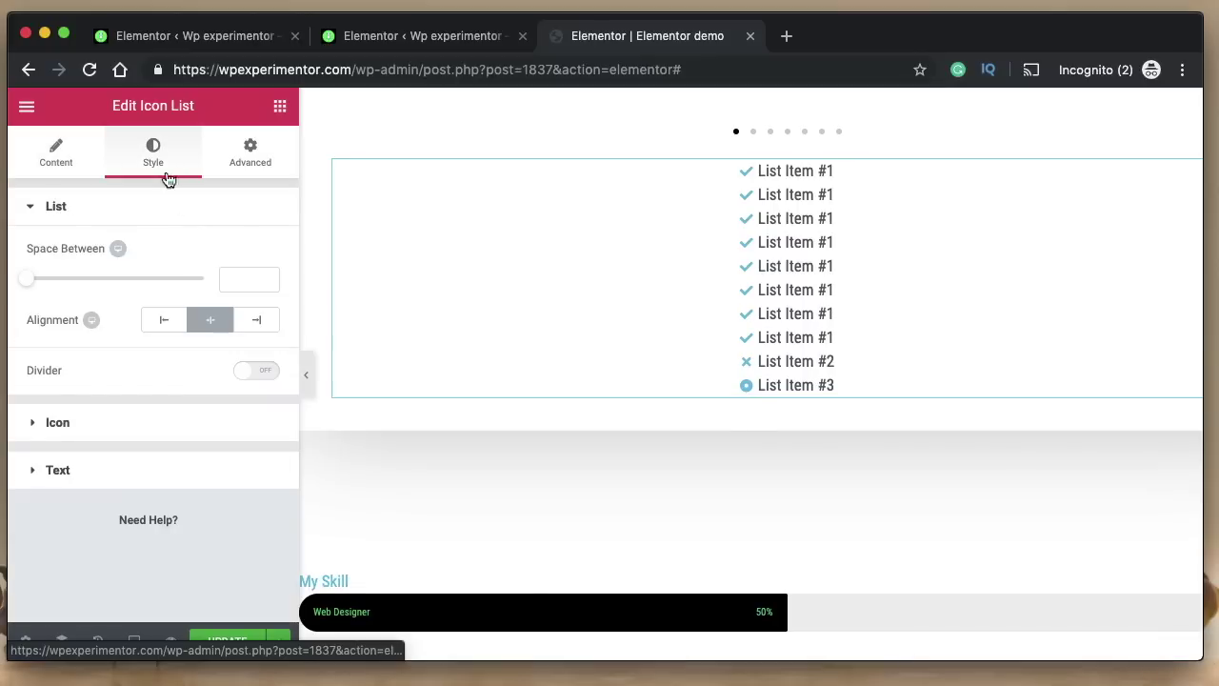
{"action": "left_click", "coordinate": [163, 321]}
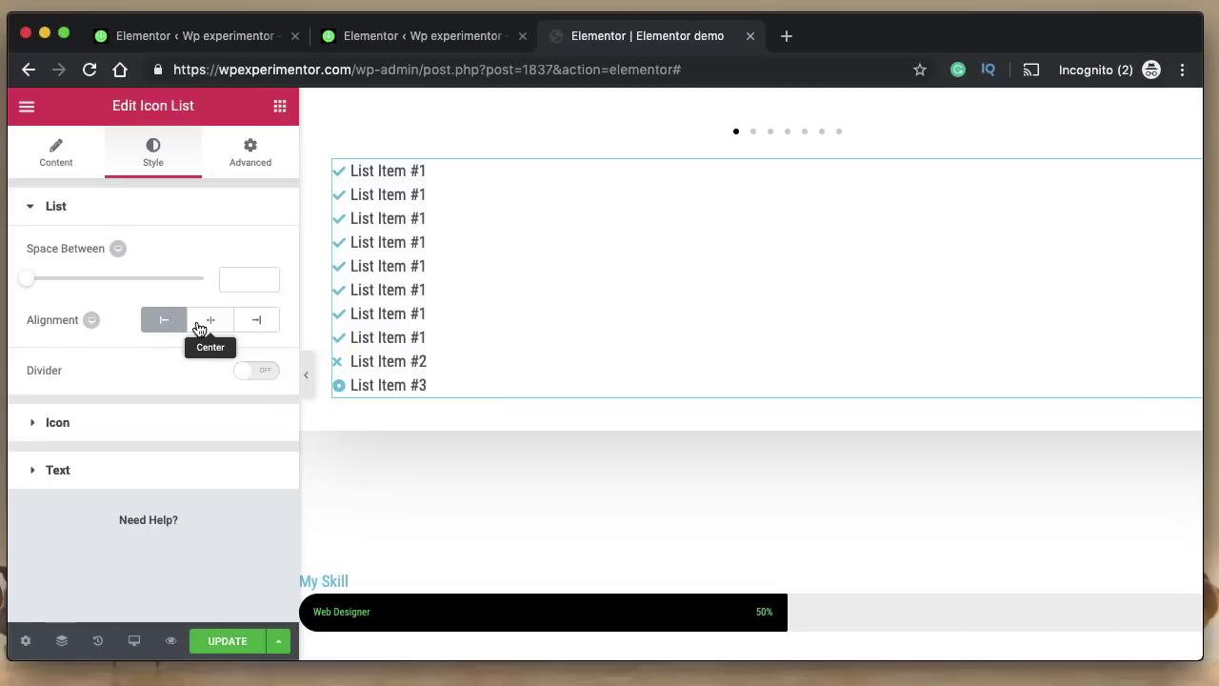
{"action": "left_click", "coordinate": [92, 322]}
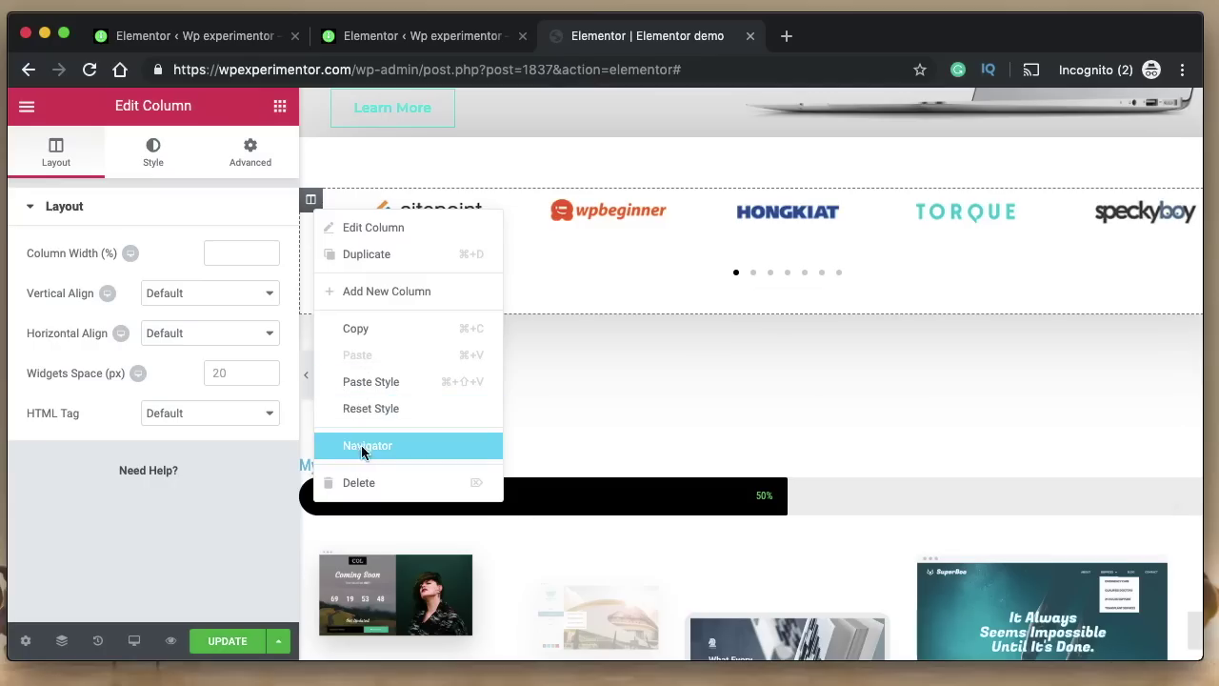
- Show the logo carousel's column in the Navigator, then toggle the column's visibility off and back on
{"action": "left_click", "coordinate": [360, 451]}
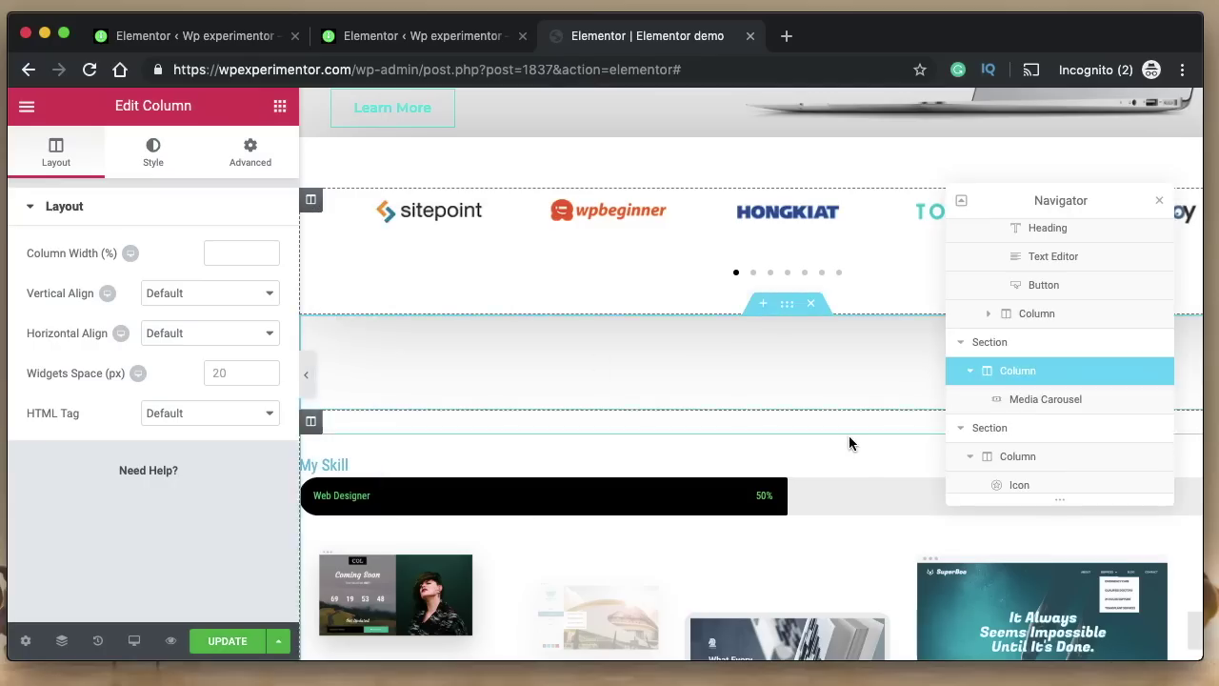
{"action": "mouse_move", "coordinate": [1163, 365]}
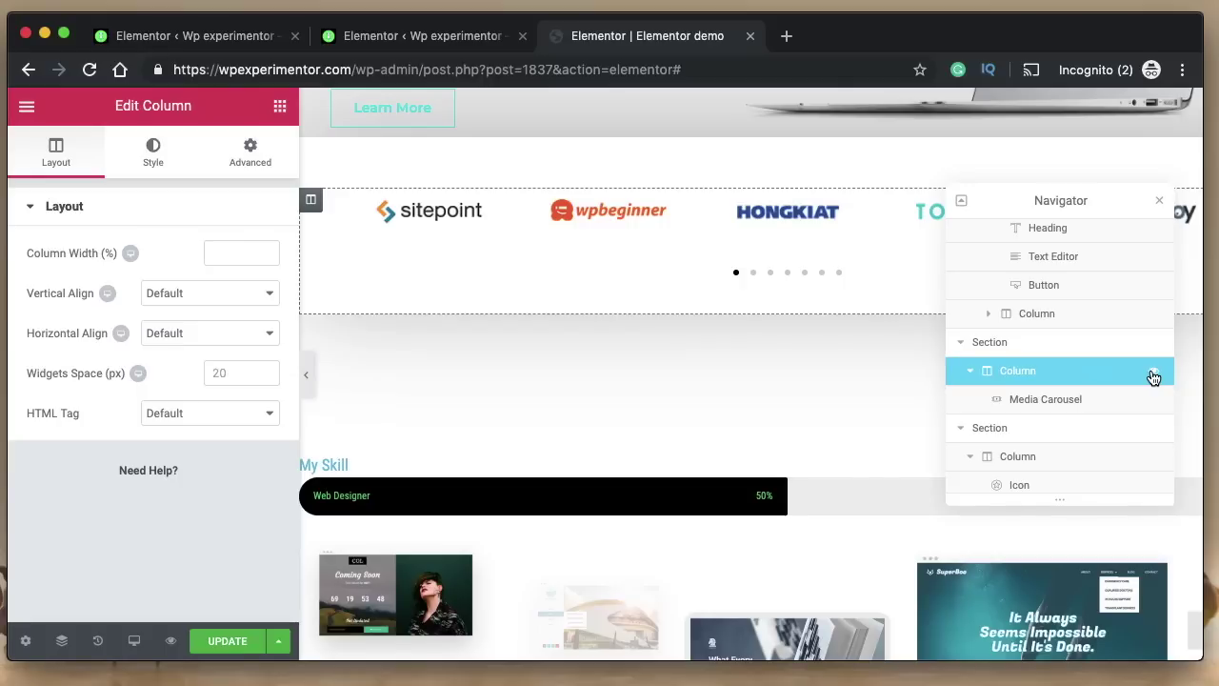
{"action": "left_click", "coordinate": [1153, 374]}
{"action": "left_click", "coordinate": [1153, 373]}
{"action": "left_click", "coordinate": [1153, 373]}
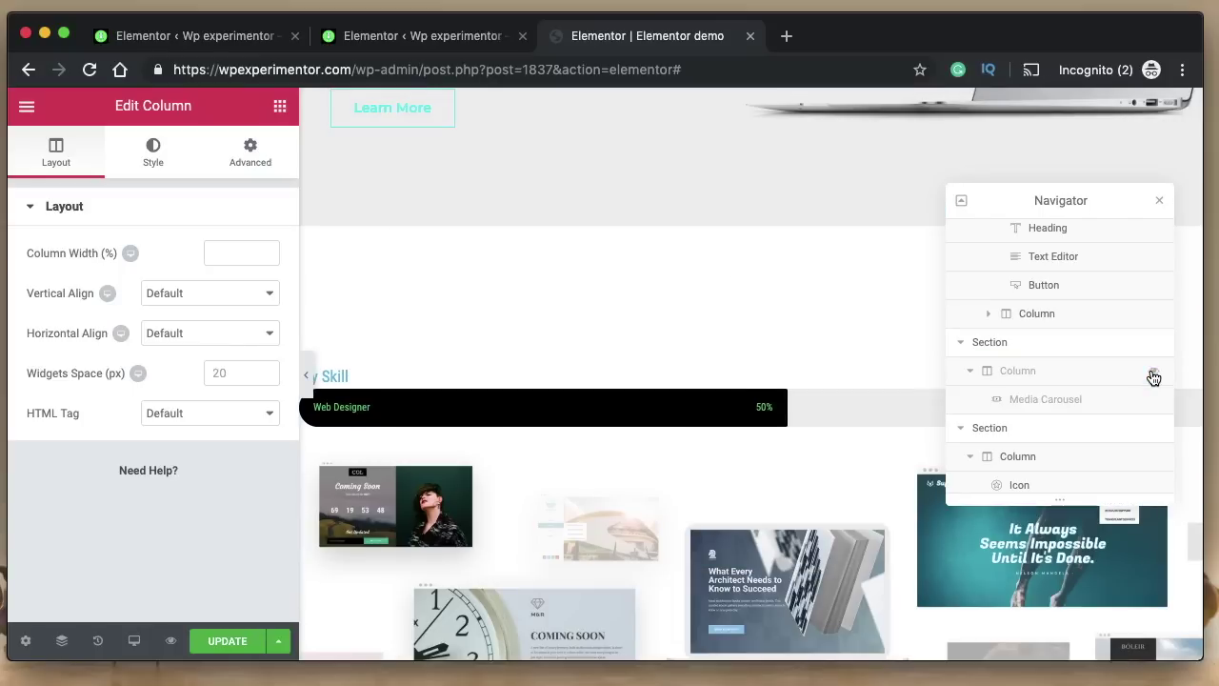
{"action": "left_click", "coordinate": [1153, 373]}
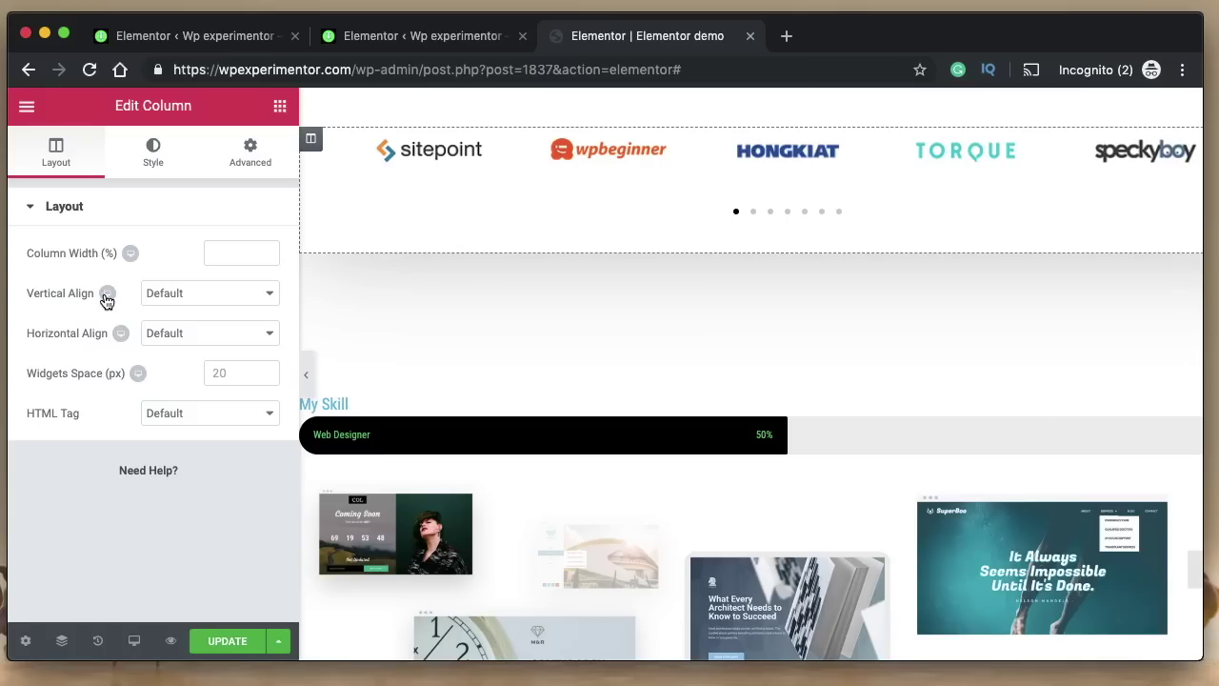
- Examine the column's Vertical Align options in the desktop and tablet views, including Space Between, Space Around and Space Evenly, leaving Default selected
{"action": "left_click", "coordinate": [173, 297]}
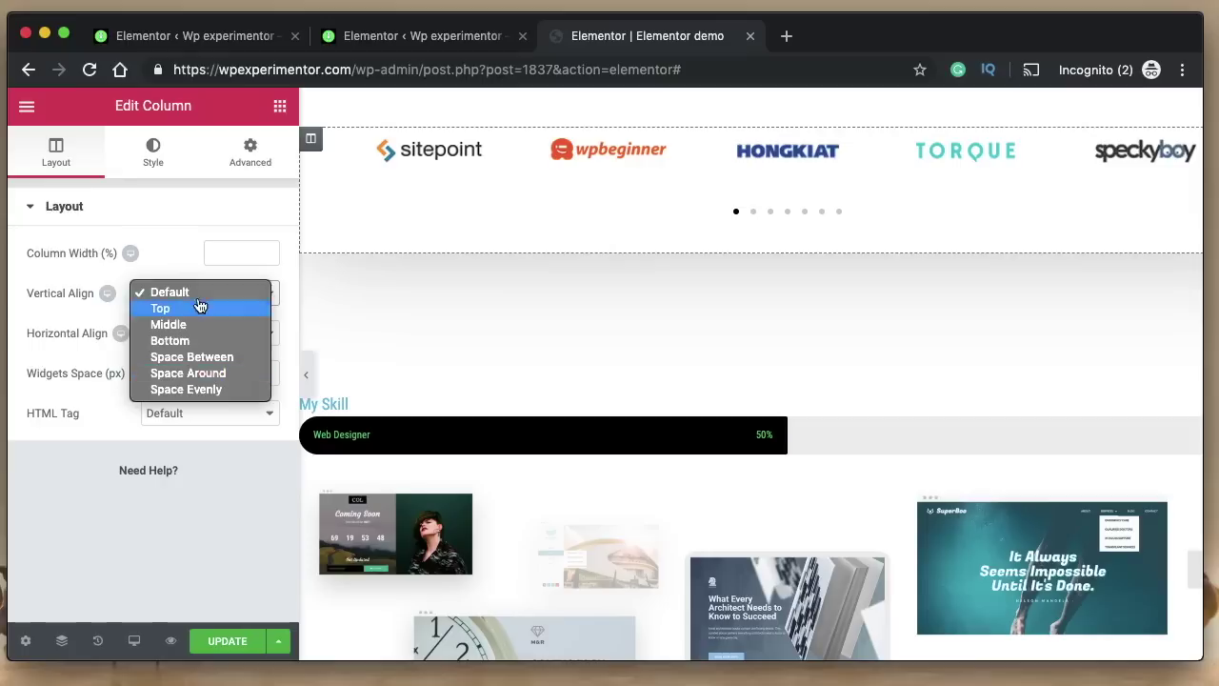
{"action": "left_click", "coordinate": [177, 271]}
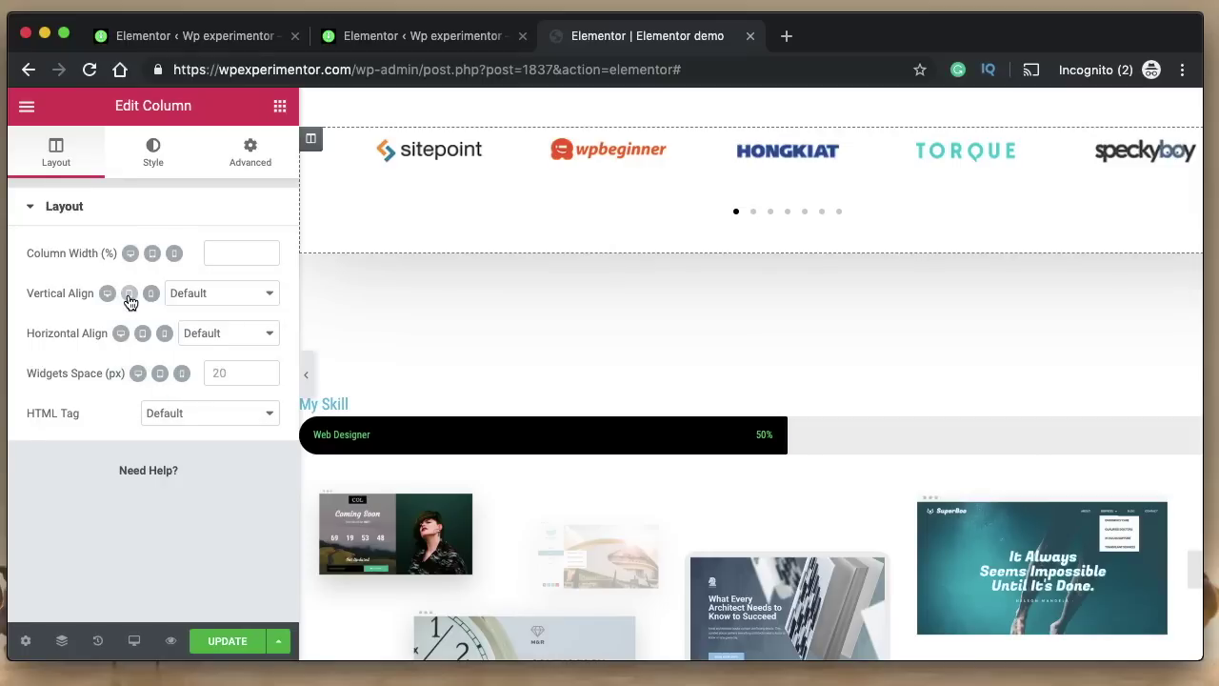
{"action": "left_click", "coordinate": [128, 297]}
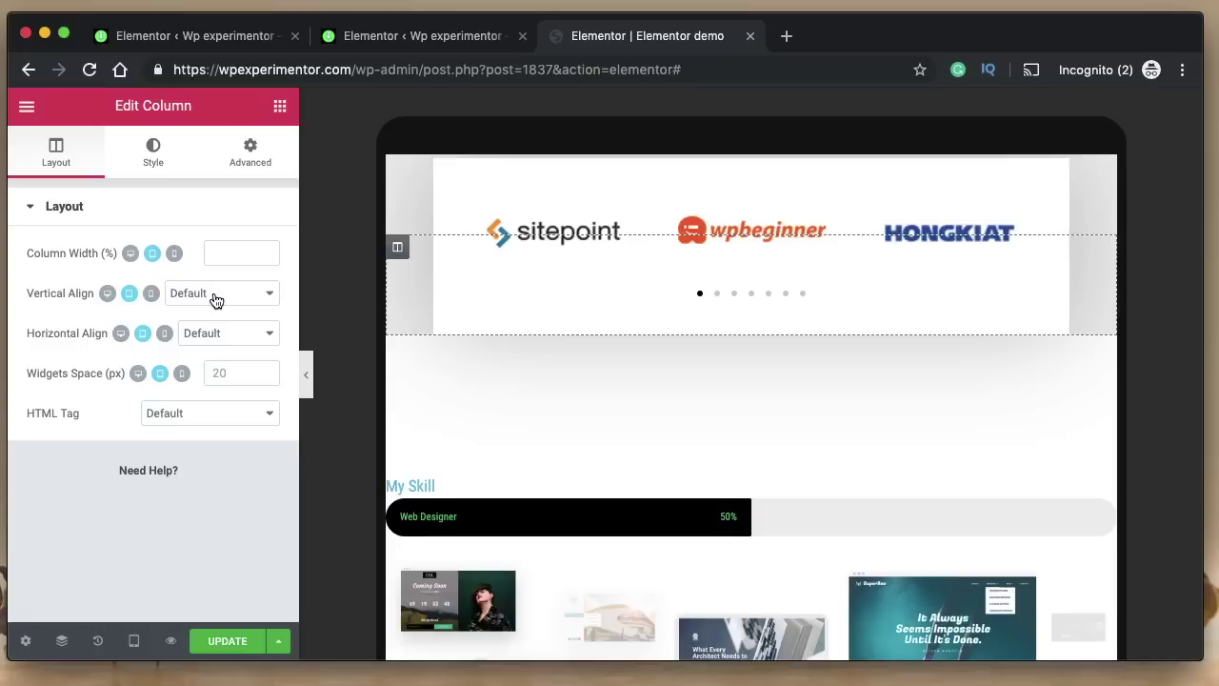
{"action": "left_click", "coordinate": [106, 295]}
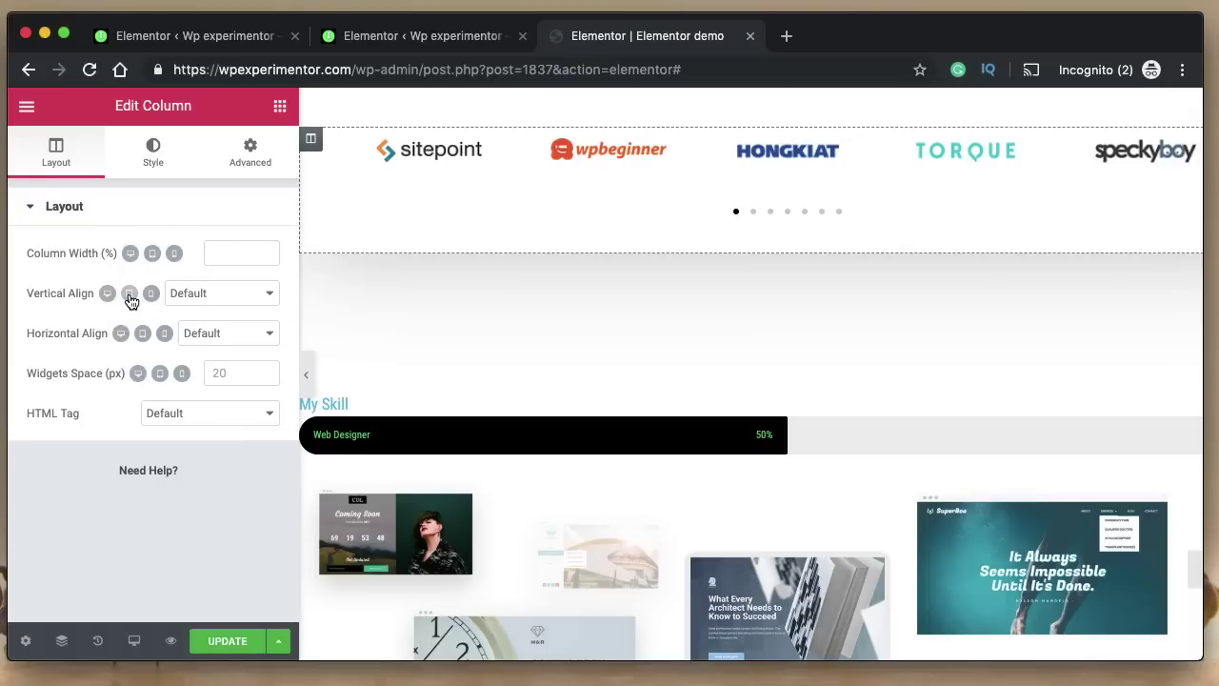
{"action": "left_click", "coordinate": [129, 295]}
{"action": "left_click", "coordinate": [250, 294]}
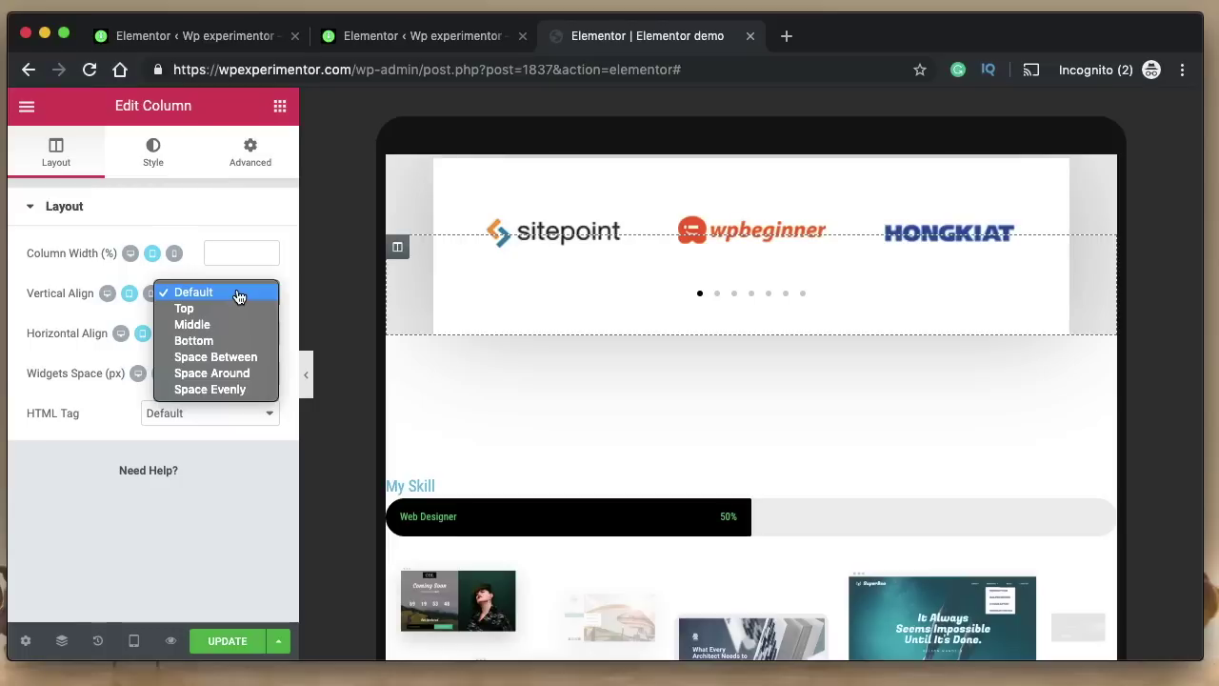
{"action": "left_click", "coordinate": [109, 295]}
{"action": "left_click", "coordinate": [109, 296]}
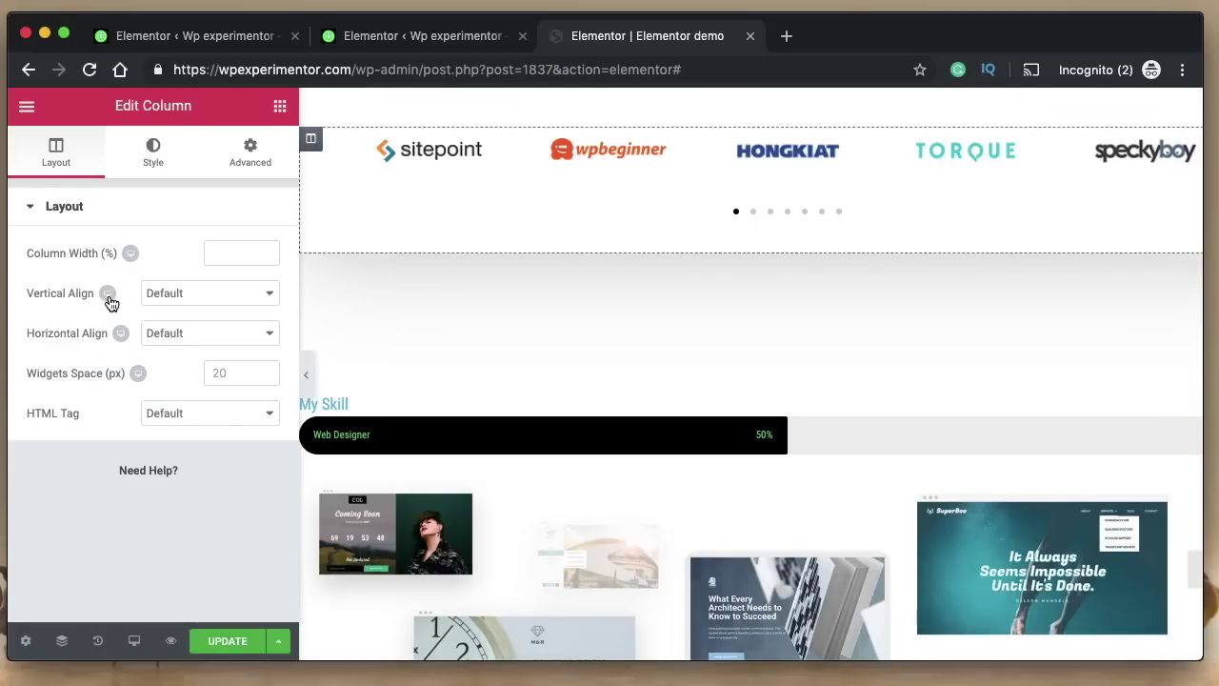
{"action": "left_click", "coordinate": [109, 297]}
{"action": "left_click", "coordinate": [108, 297]}
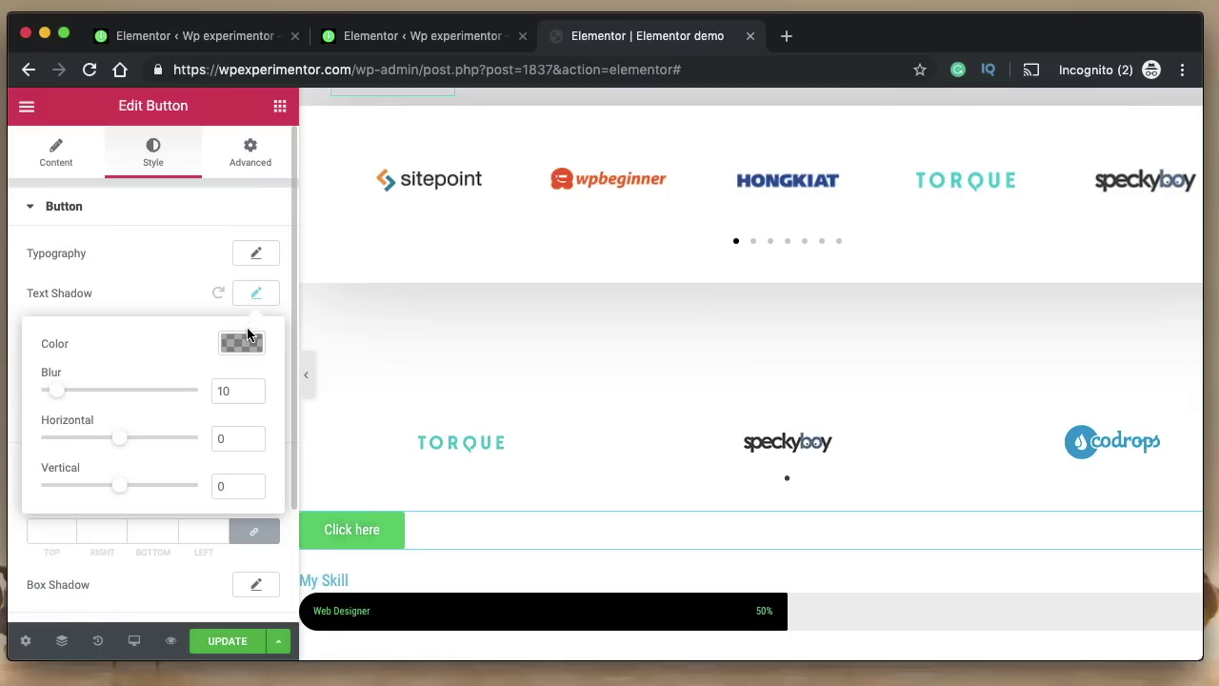
- Pick the dark blue preset swatch as the text shadow color of the "Click here" button
{"action": "left_click", "coordinate": [246, 341]}
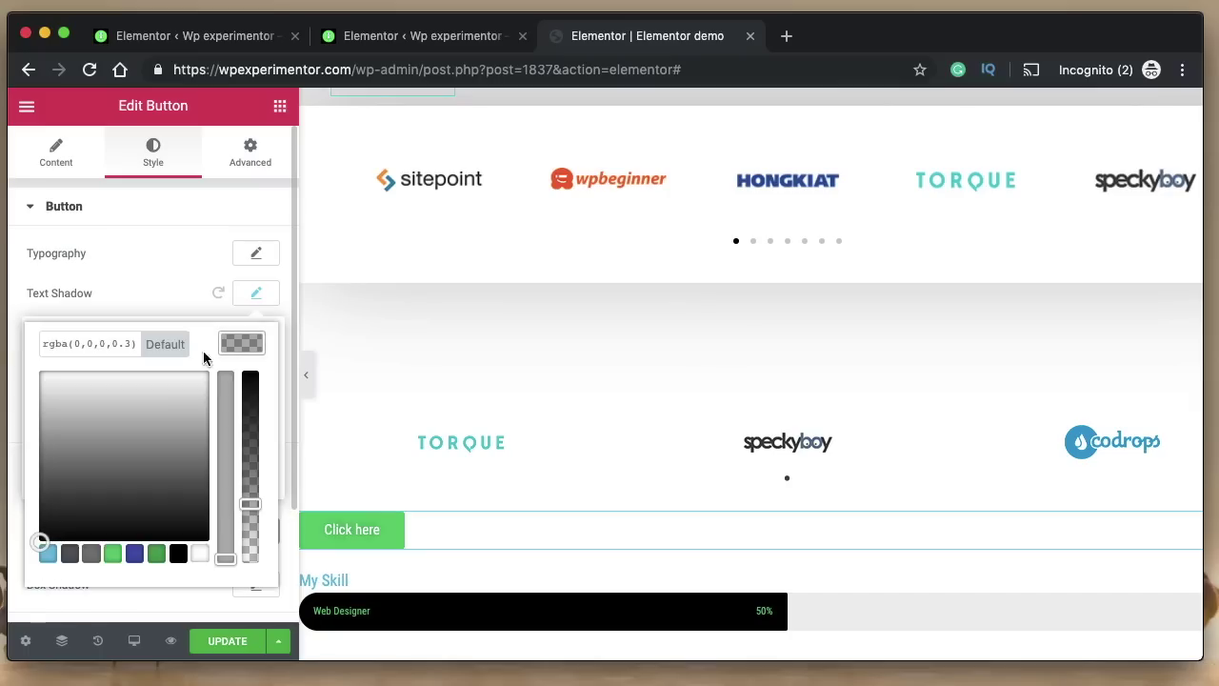
{"action": "left_click", "coordinate": [135, 554]}
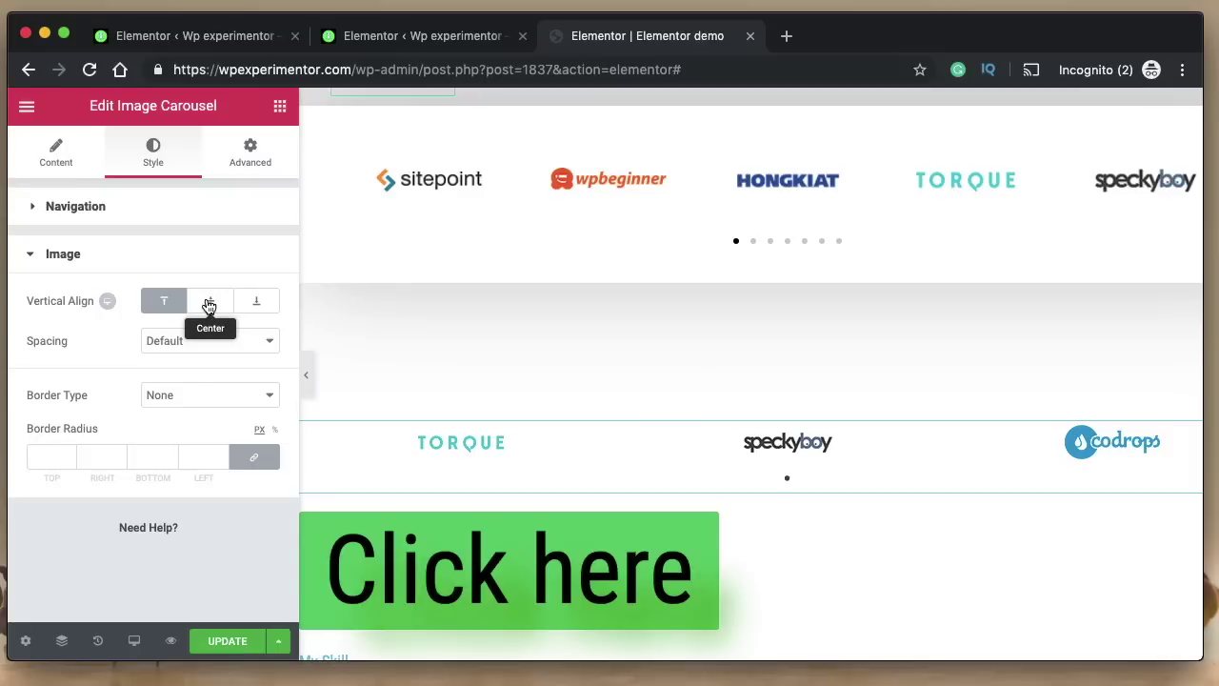
- Align the Image Carousel's images vertically to the bottom
{"action": "left_click", "coordinate": [257, 301]}
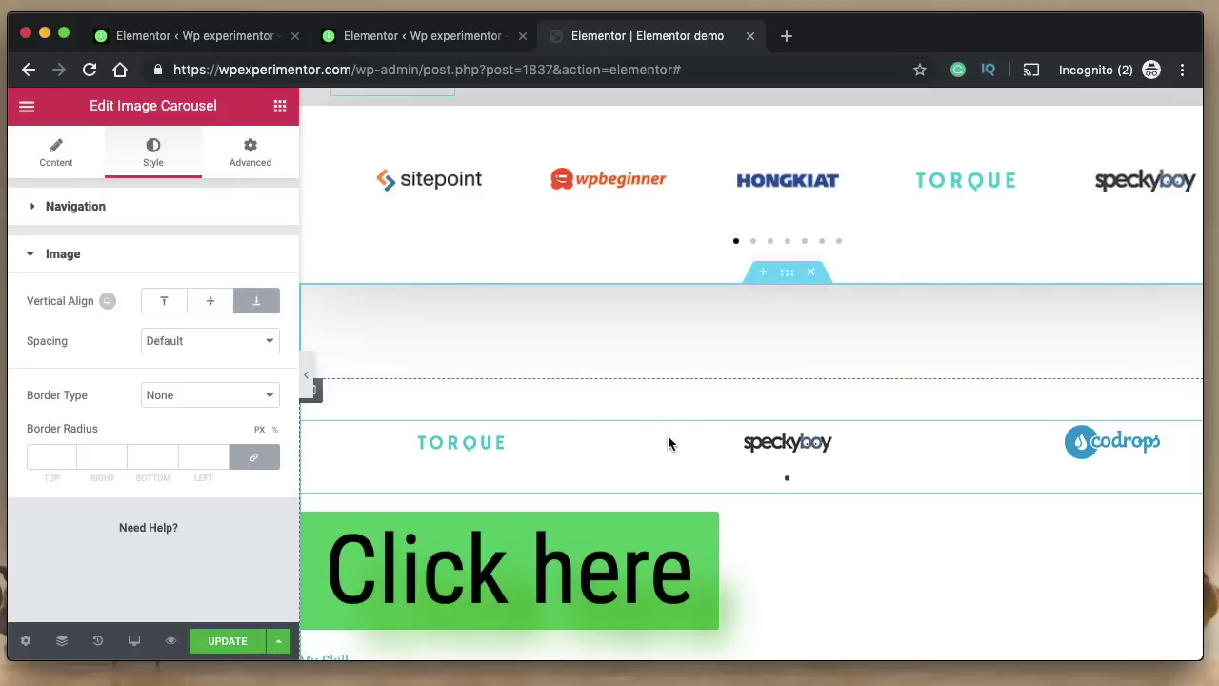